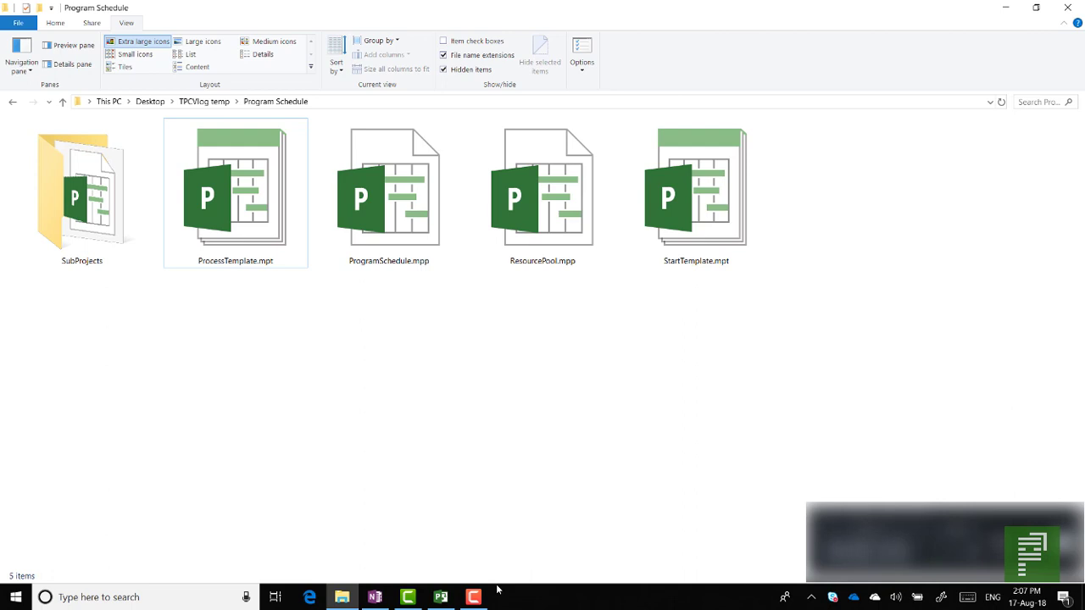
Close the blank Project1 schedule and open StartTemplate.mpt from the Program Schedule folder.
mouse_move(712, 144)
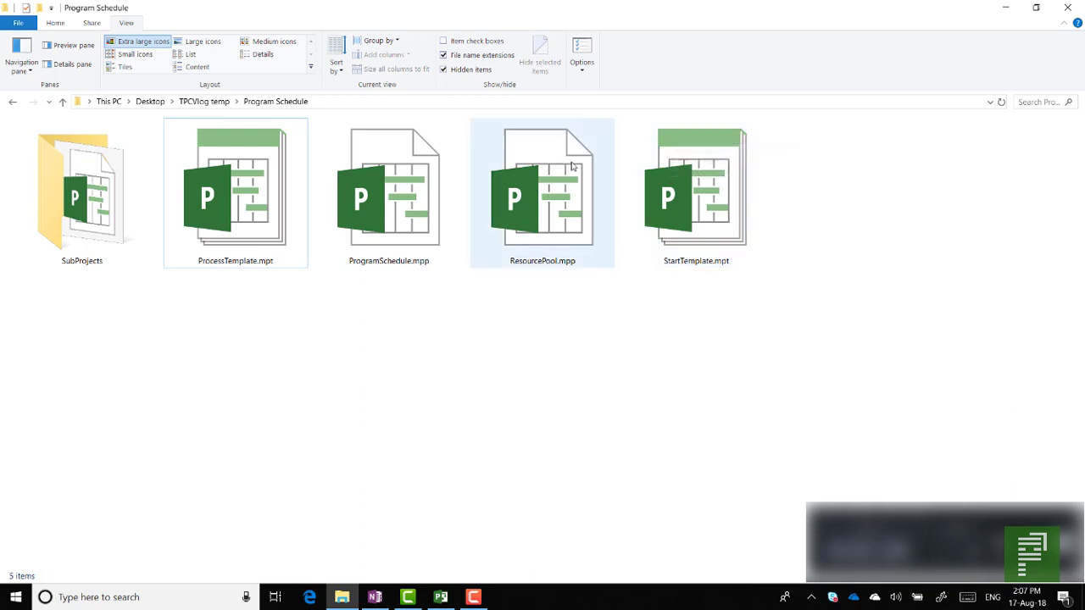
mouse_move(562, 172)
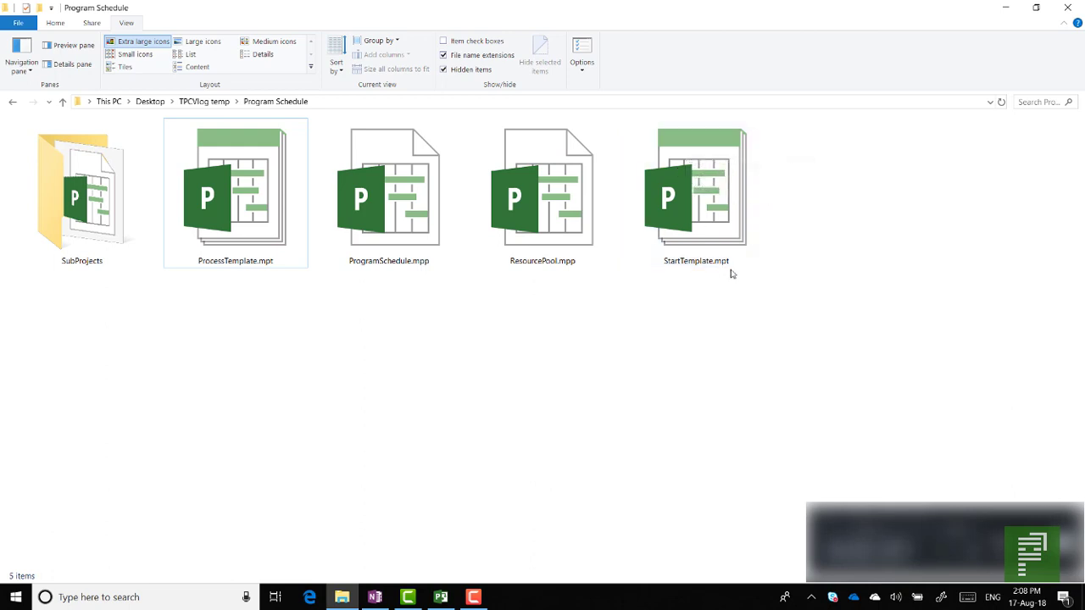
mouse_move(565, 272)
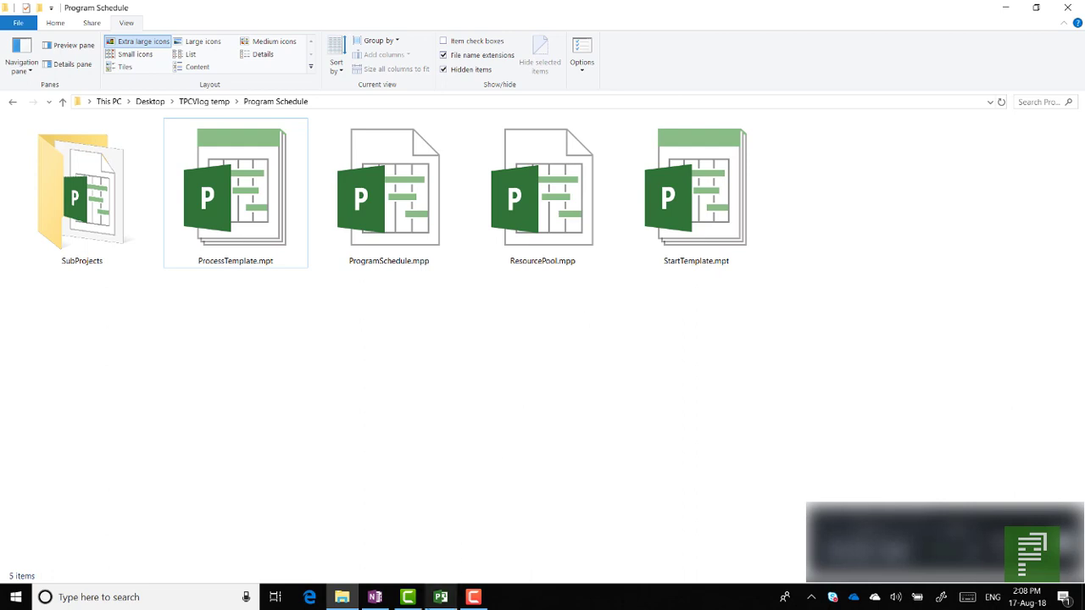
left_click(441, 597)
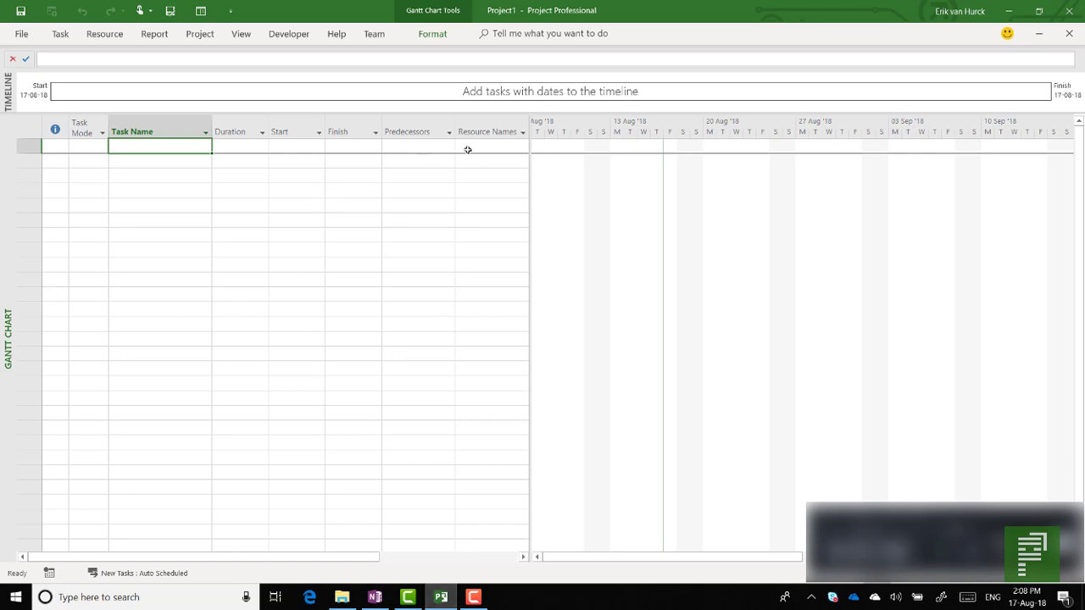
left_click(1070, 6)
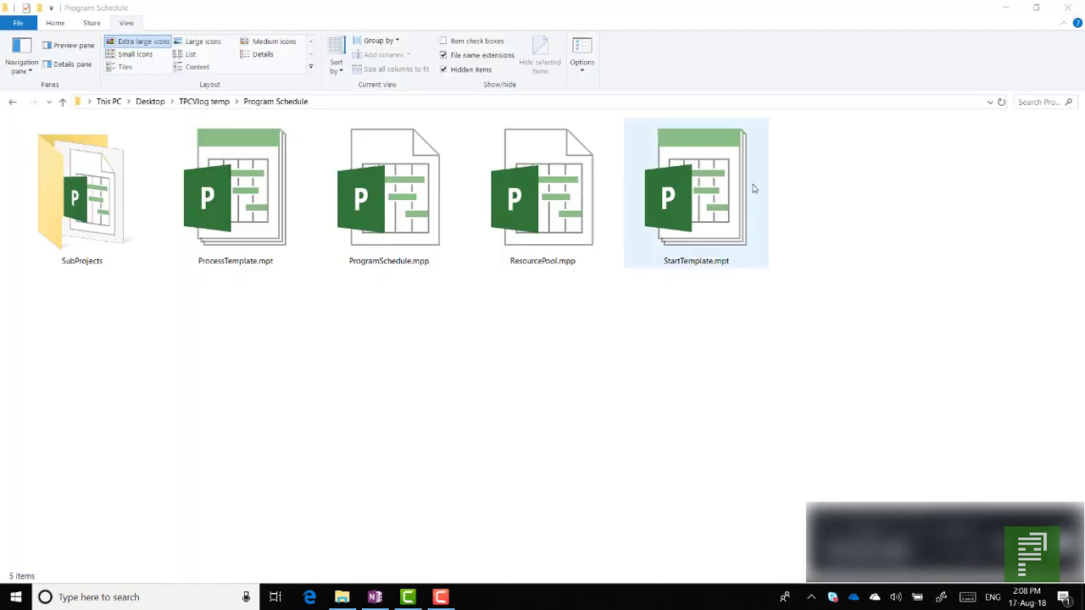
left_click(734, 204)
double_click(735, 205)
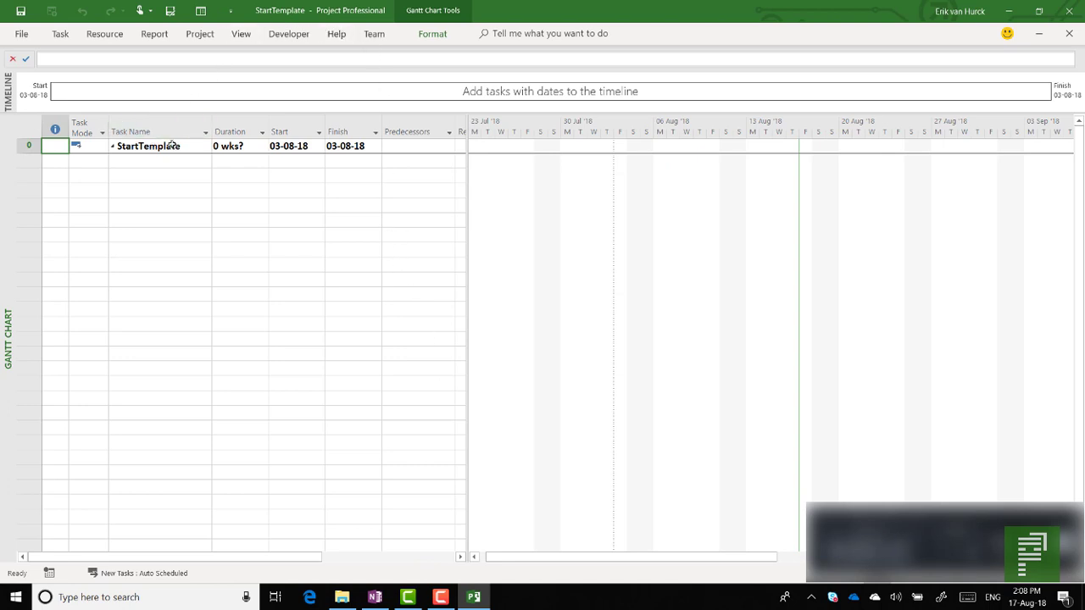
Examine the Save As dialog for the StartTemplate file, including its file type setting, and leave it without saving.
left_click(23, 37)
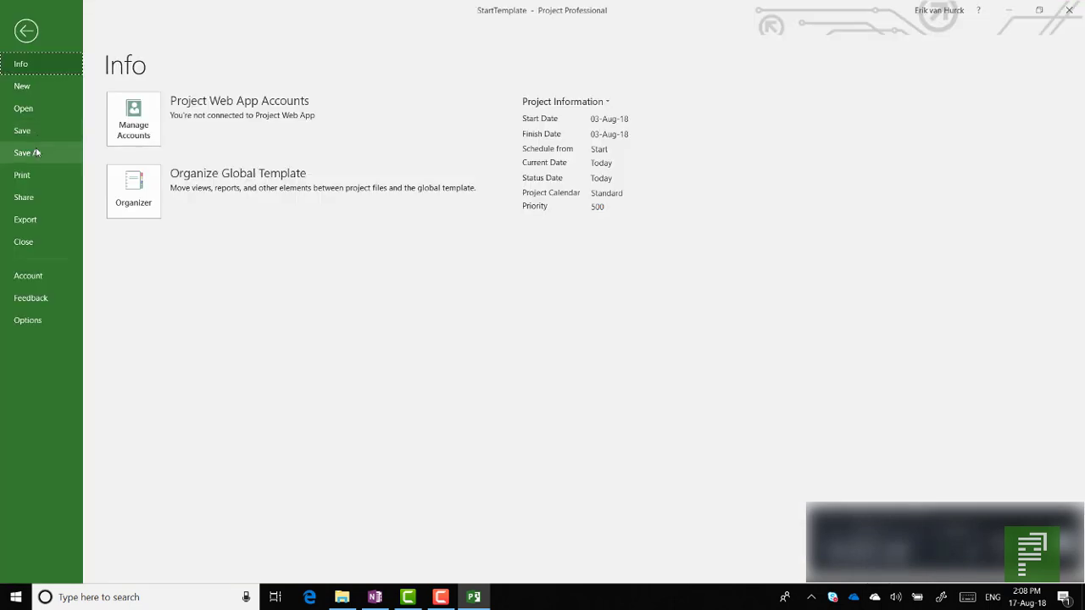
left_click(38, 152)
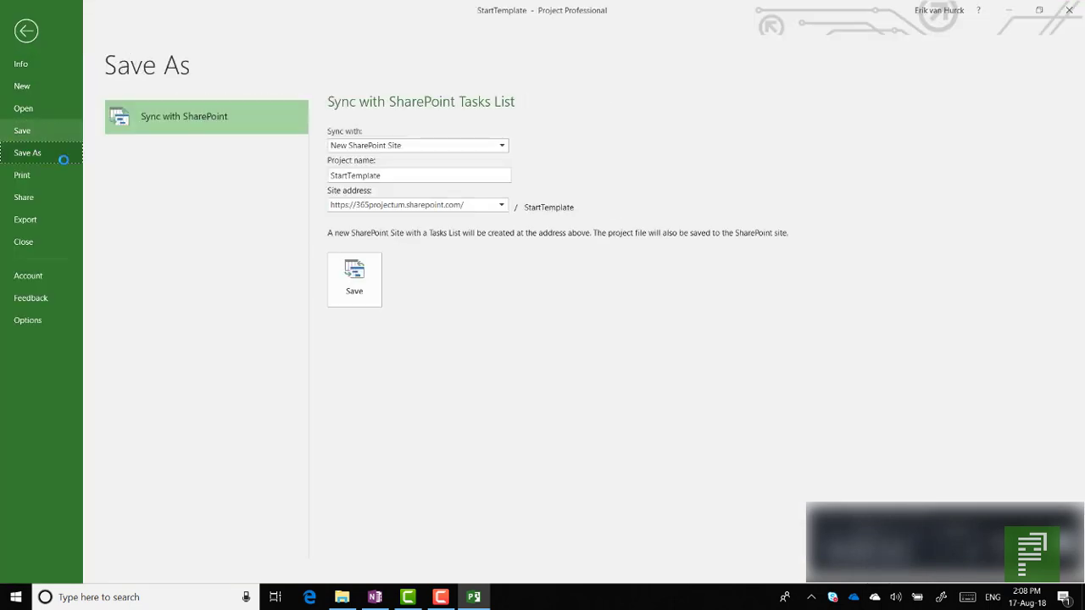
left_click(162, 450)
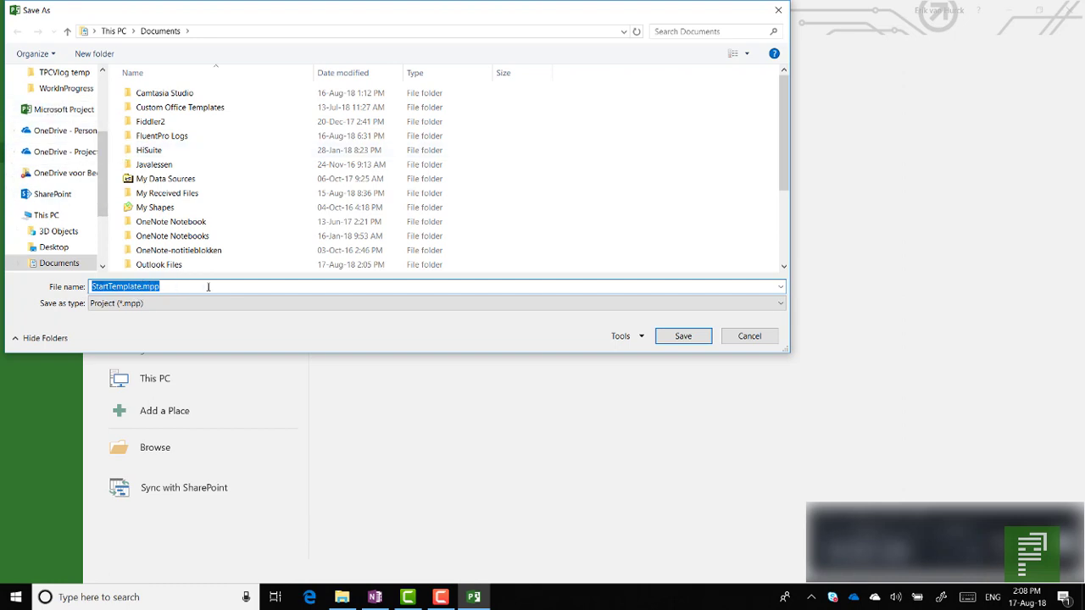
left_click(770, 336)
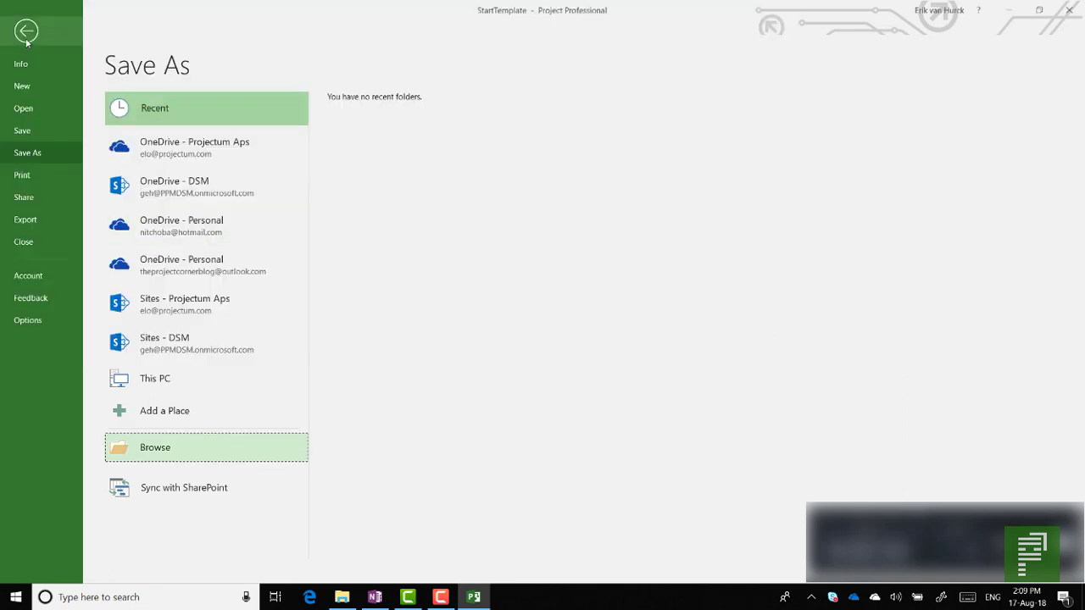
left_click(26, 34)
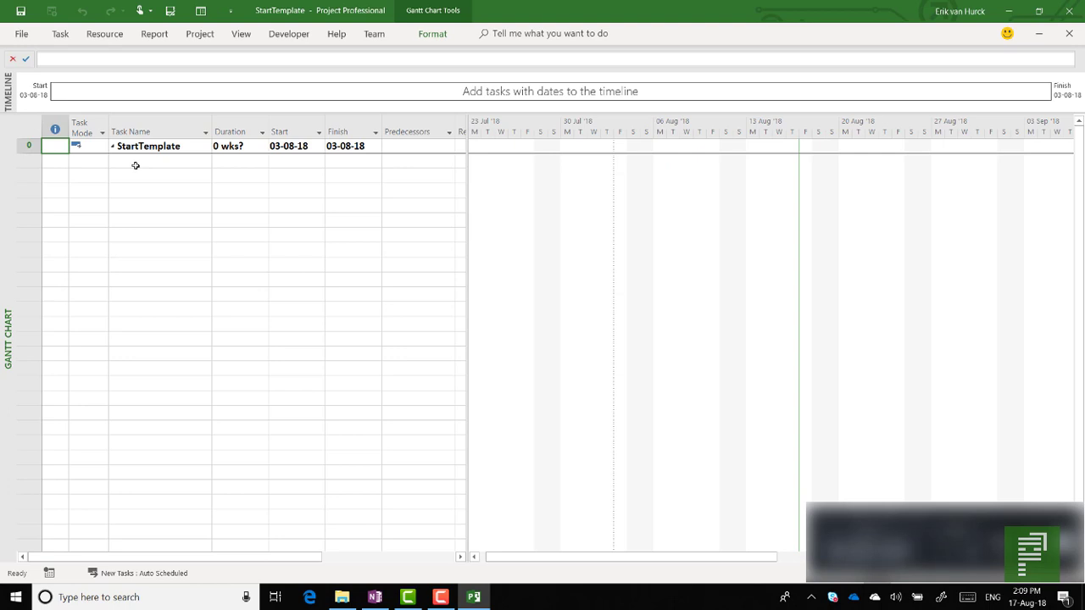
Create a lookup table for the task custom field Text1 with the values Amsterdam, Copenhagen and Aarhus.
left_click(402, 125)
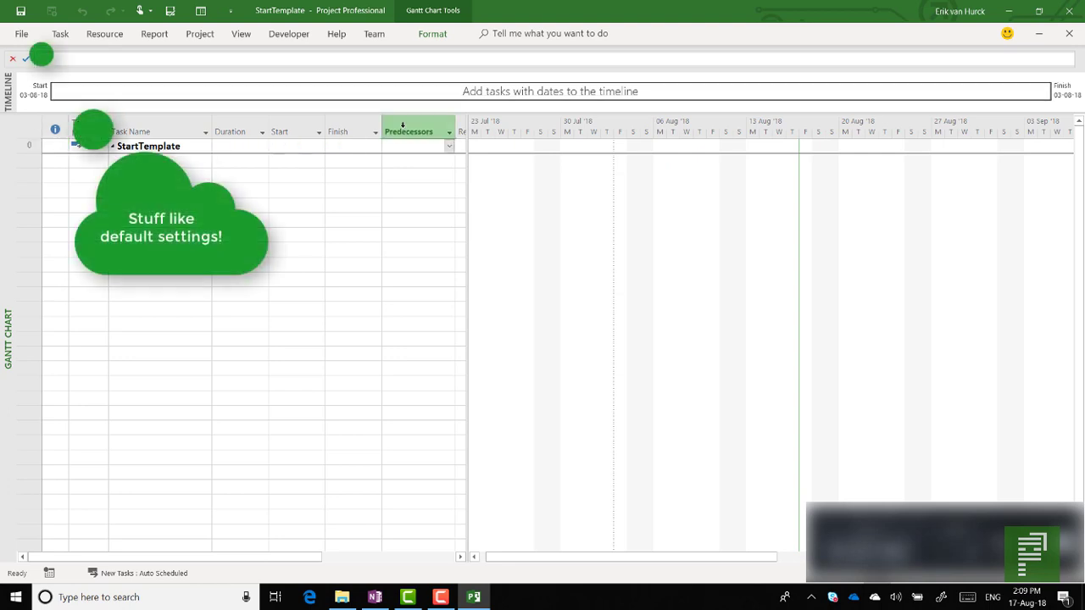
right_click(403, 126)
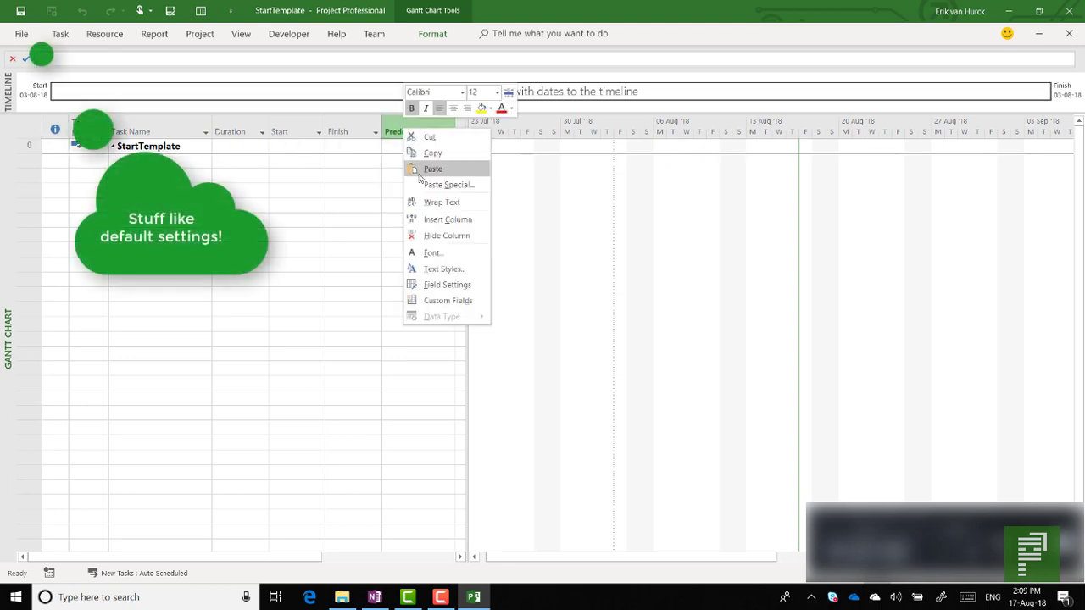
left_click(474, 302)
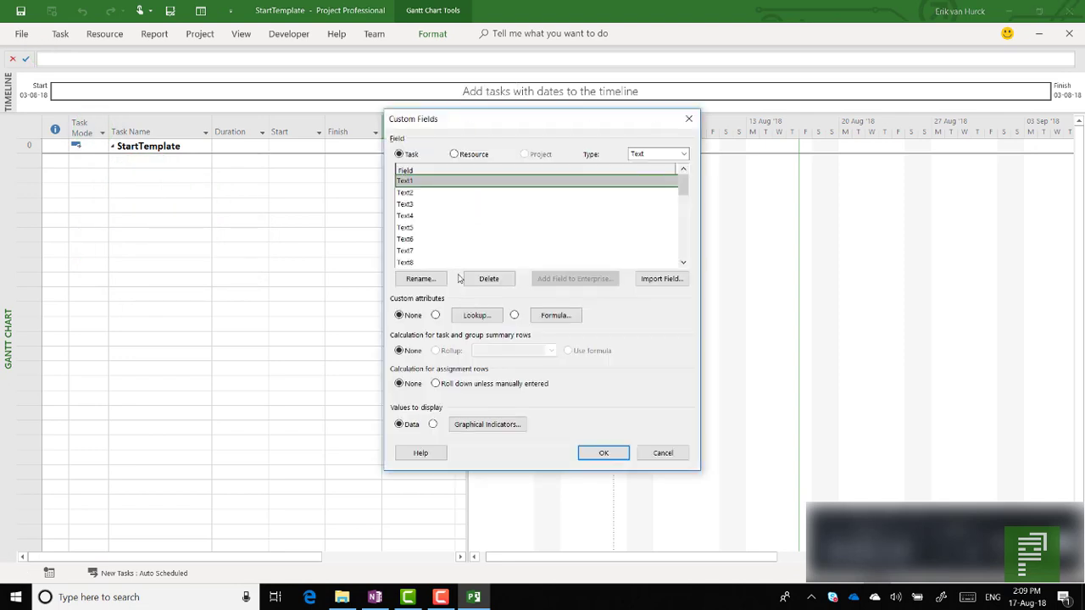
left_click(468, 318)
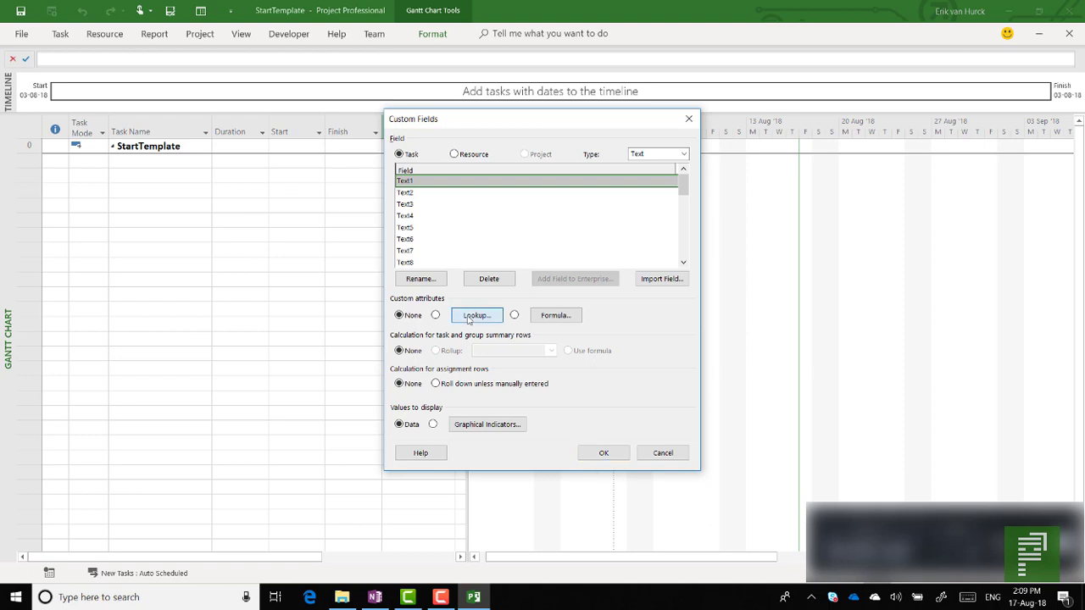
left_click(470, 181)
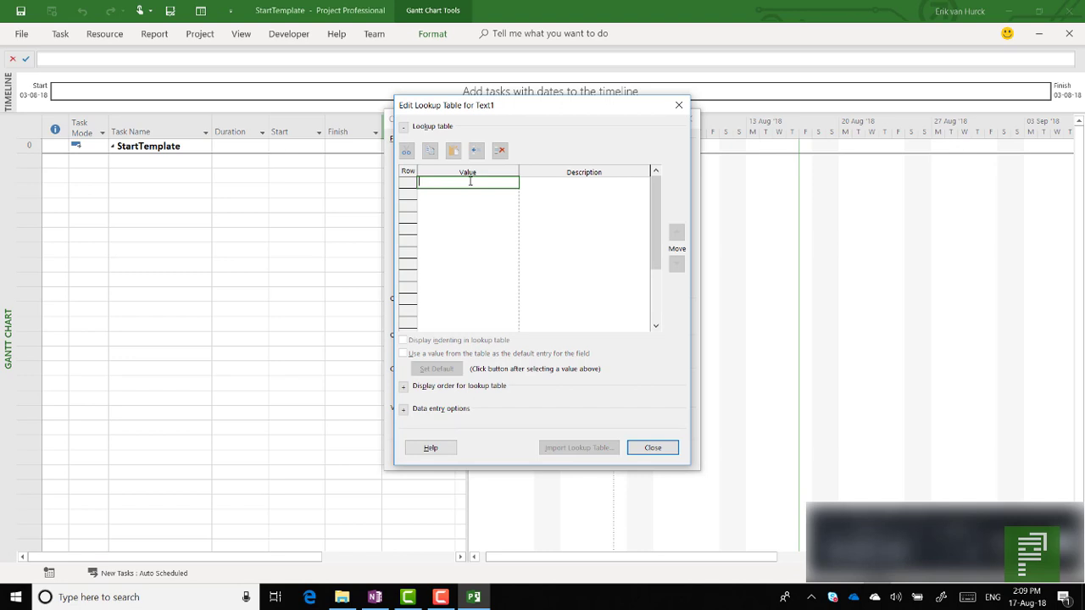
type("Amsterdam")
key("Return")
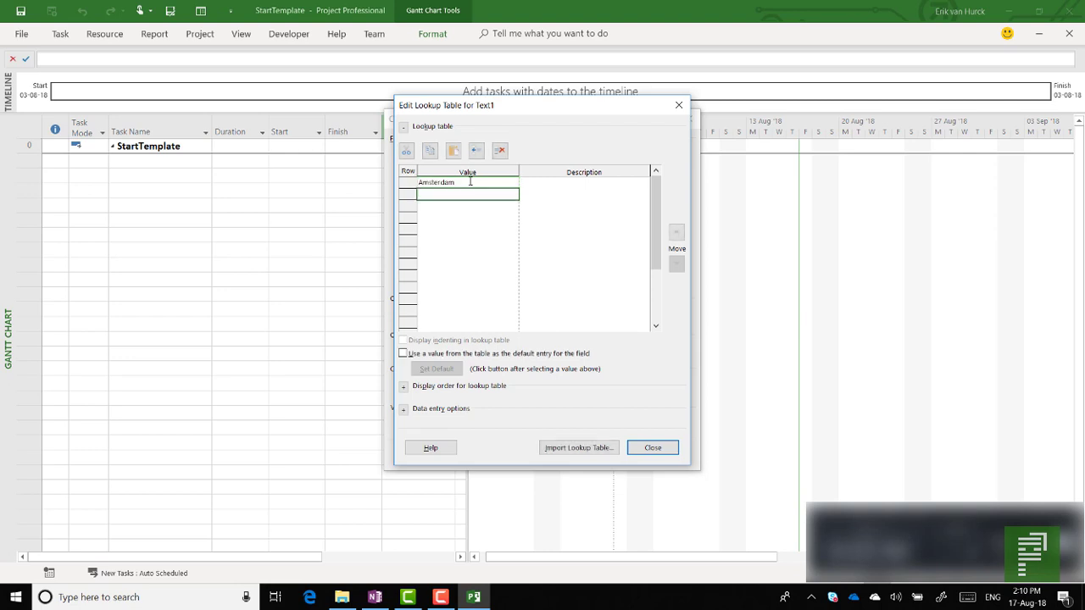
type("Copenhagen")
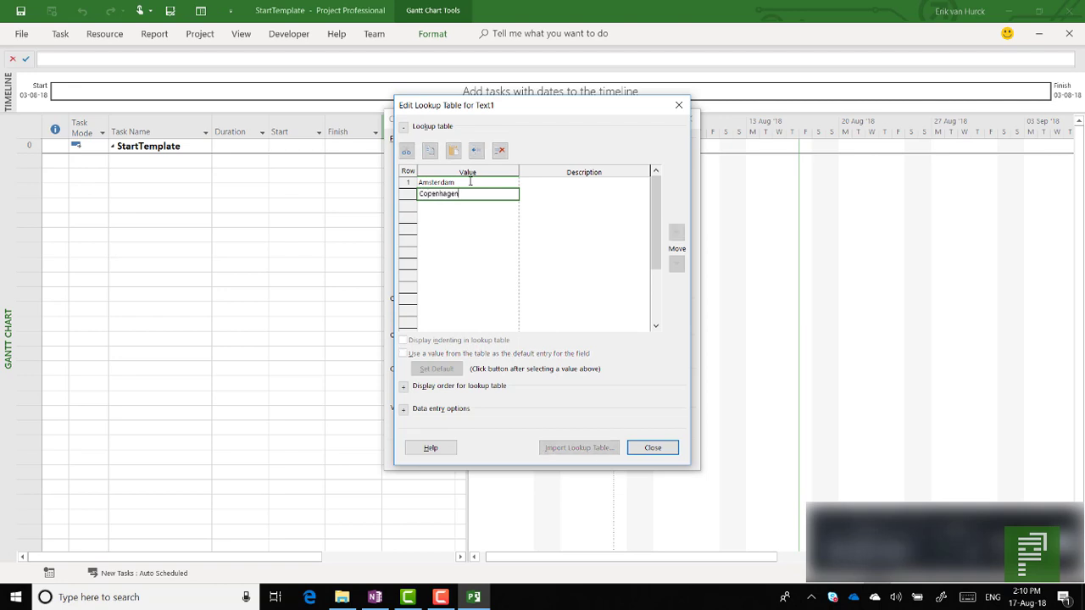
key("Return")
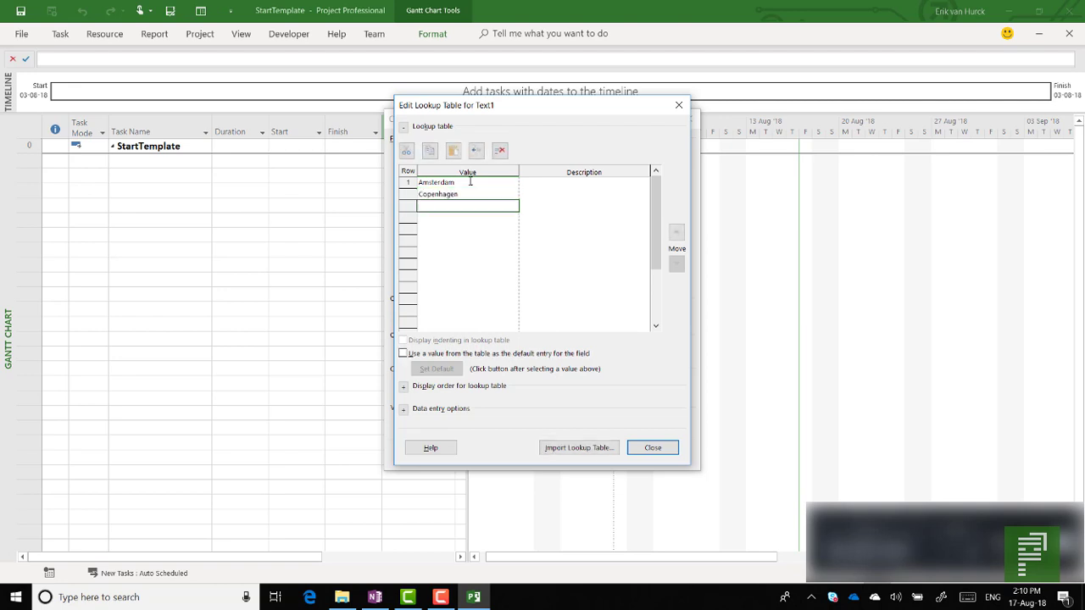
type("Aarhus")
key("Return")
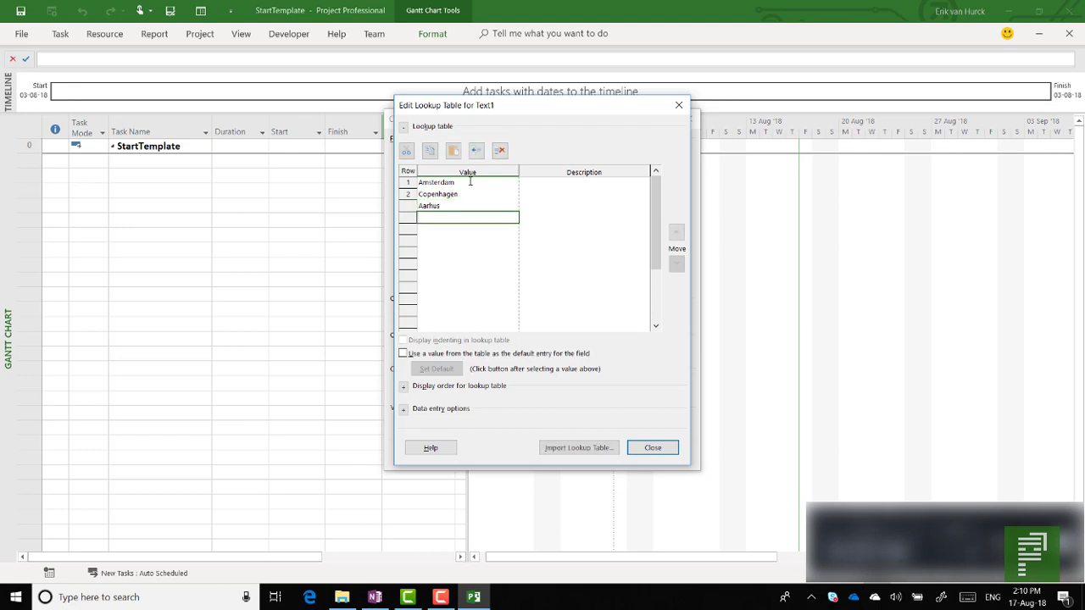
left_click(653, 448)
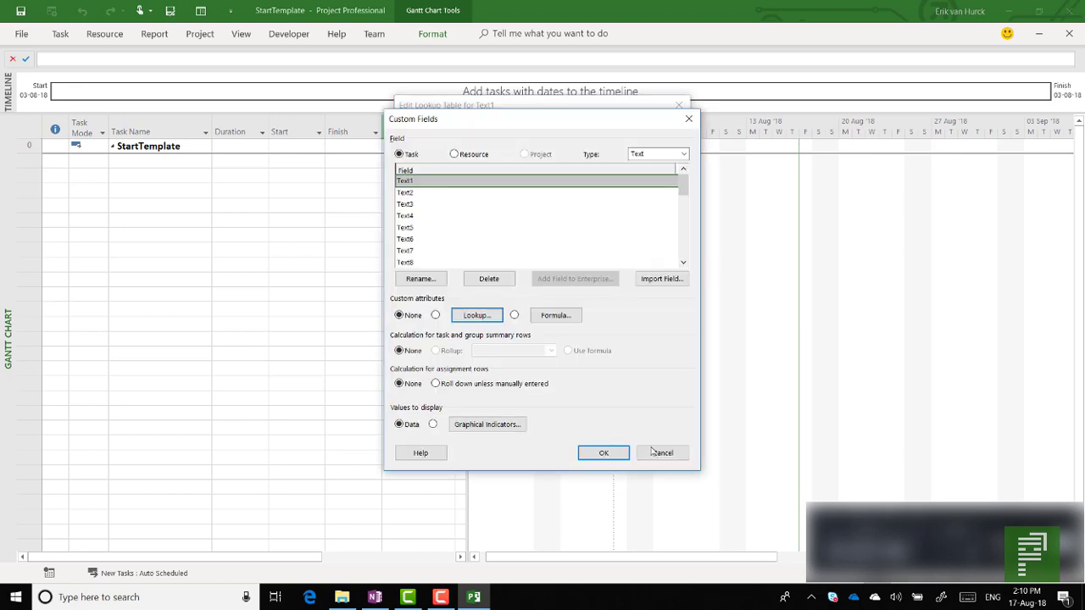
Rename the Text1 custom field to Locations and apply the custom field changes.
left_click(434, 286)
type("Locations")
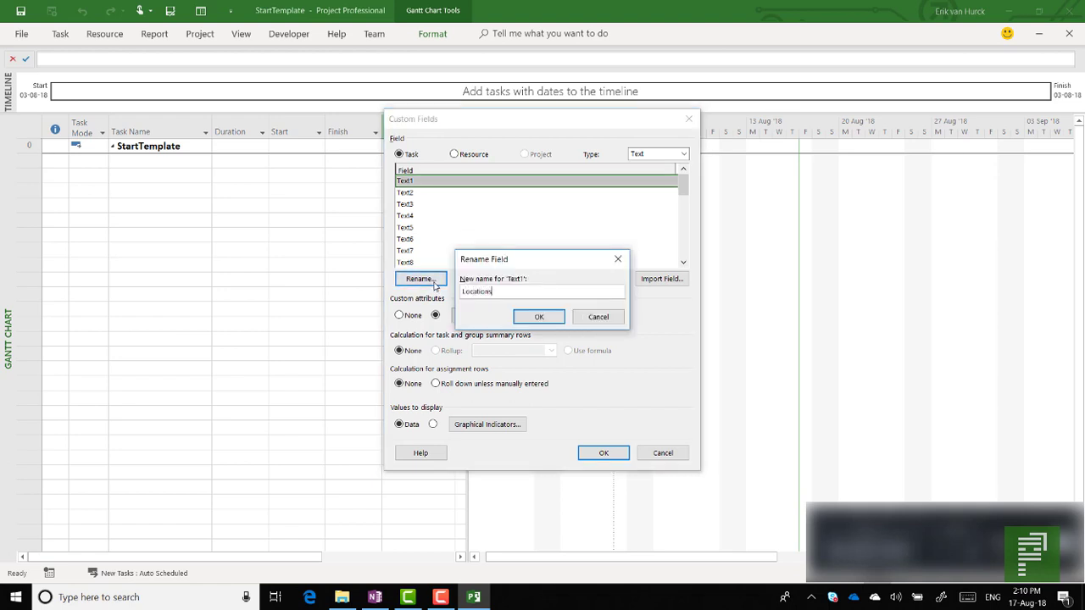
left_click(553, 322)
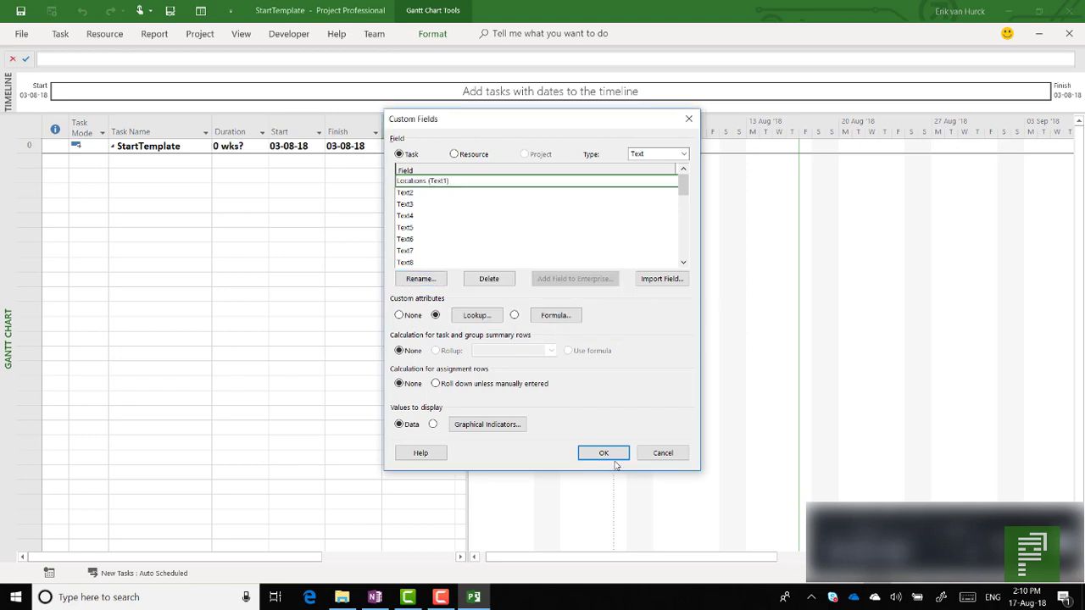
left_click(604, 453)
Insert the Locations (Text1) column before the Predecessors column in the task table.
right_click(411, 130)
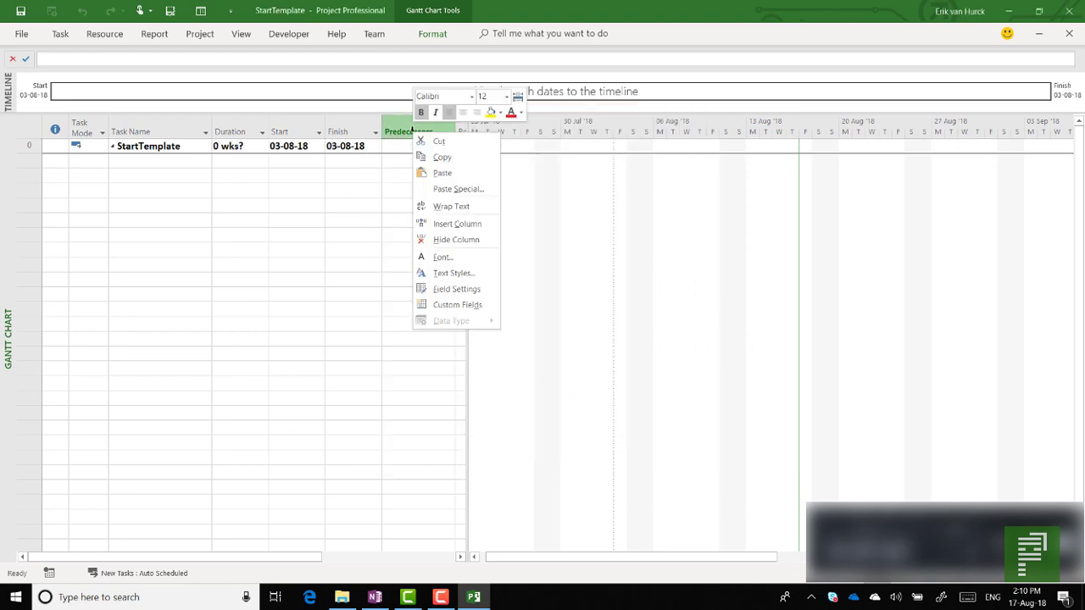
left_click(457, 224)
type("lo")
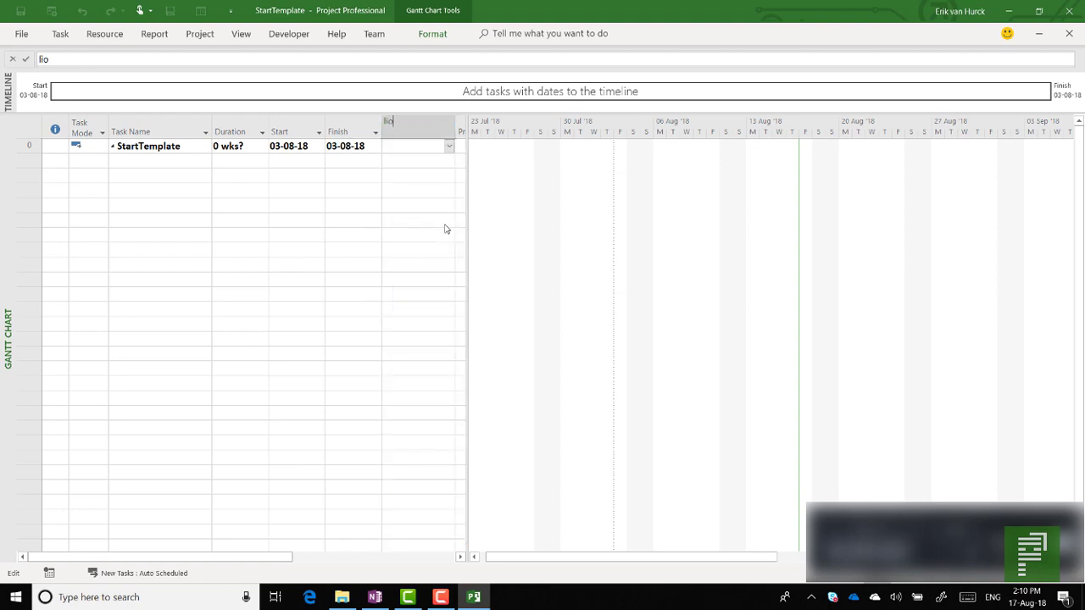
key("Down")
key("Return")
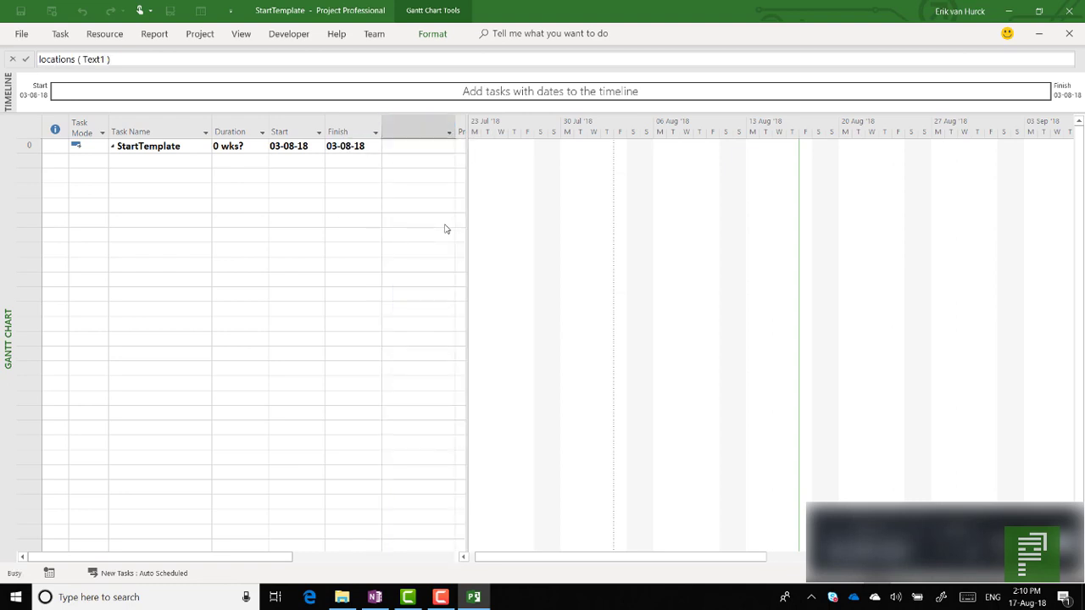
Check the Locations value list on the first empty row and delete the blank task added there.
left_click(449, 162)
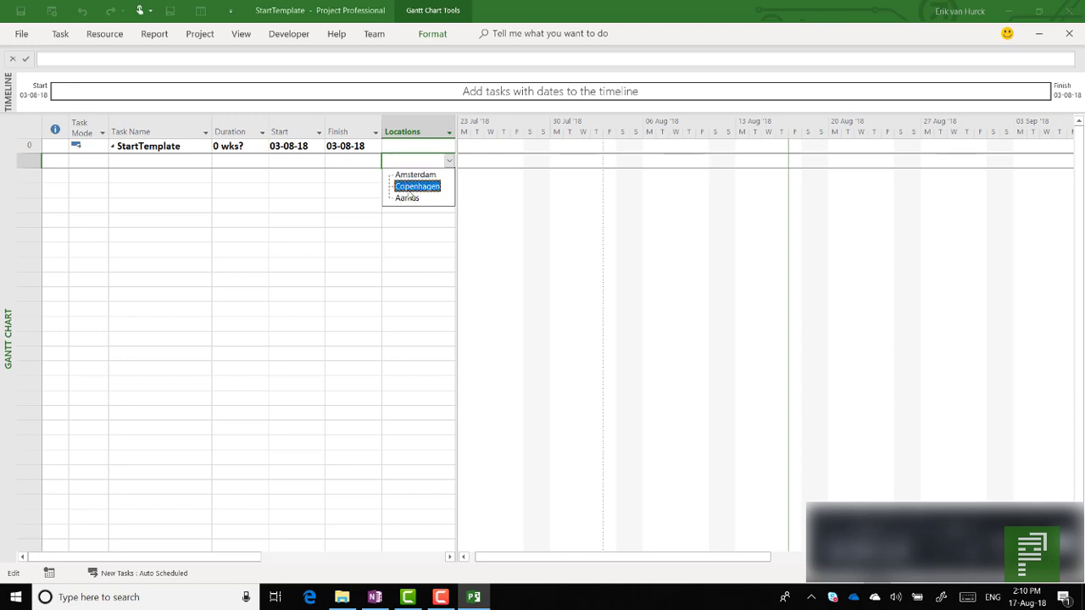
key("Escape")
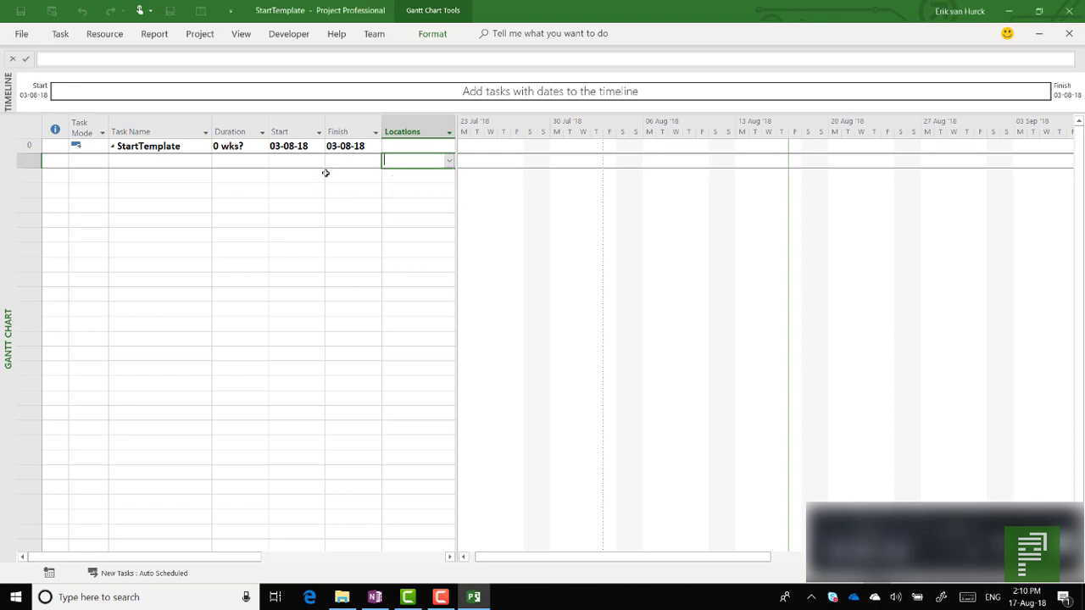
left_click(325, 170)
key("Return")
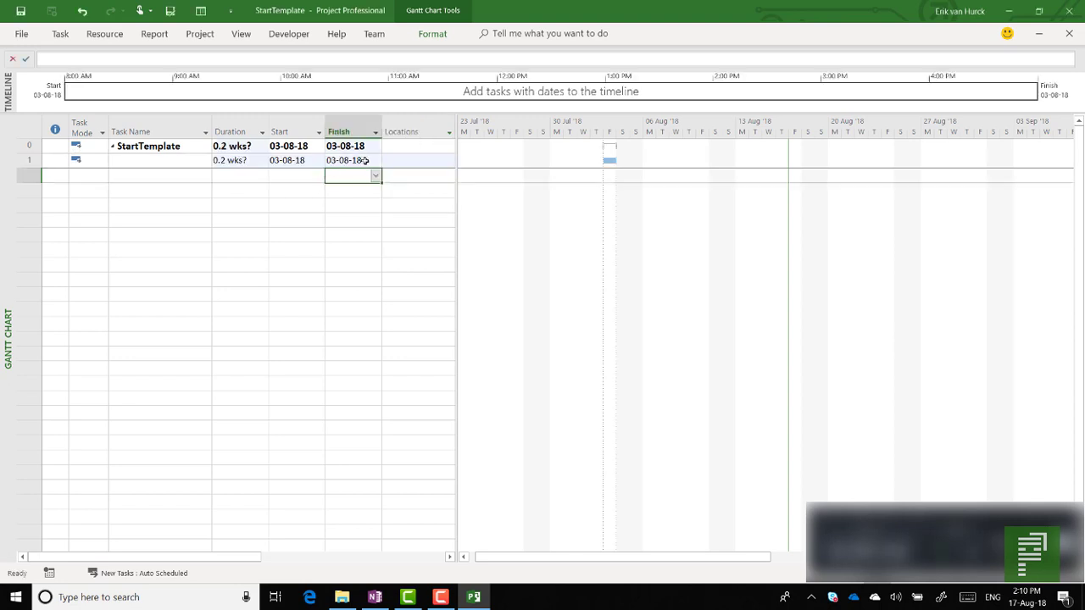
left_click(29, 160)
key("Delete")
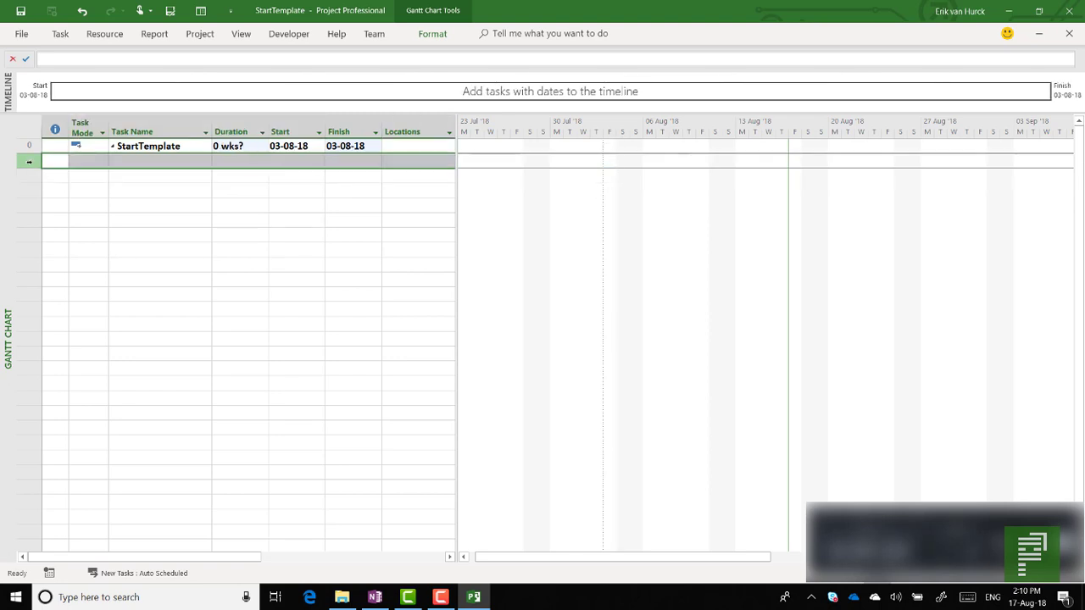
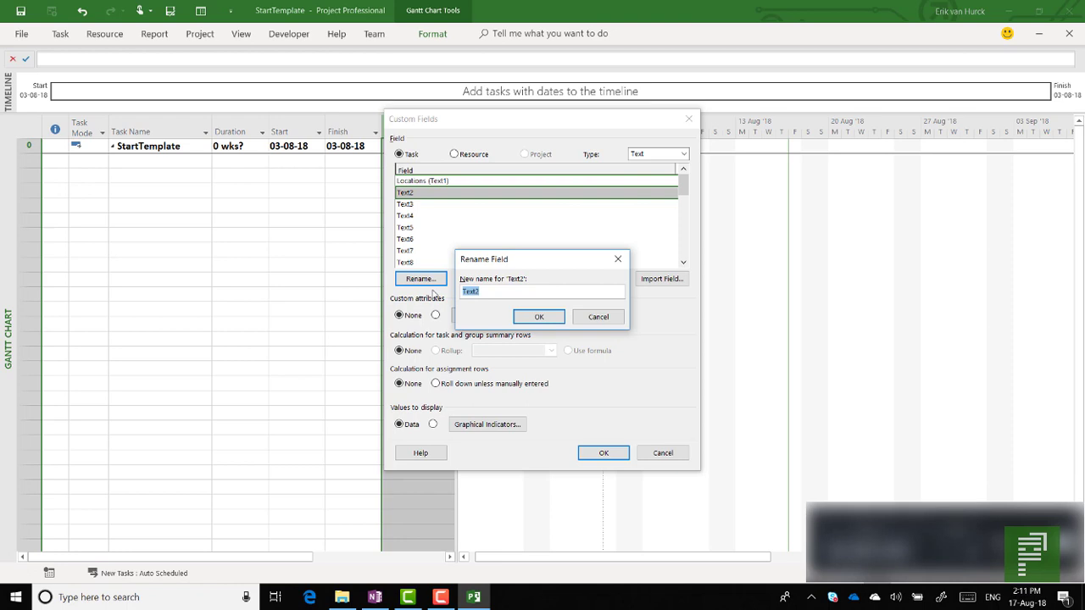
Rename the Text2 custom field to Budget KPI and give it a lookup table with Green, Amber, Red and Completed.
type("Budget KPI")
left_click(536, 317)
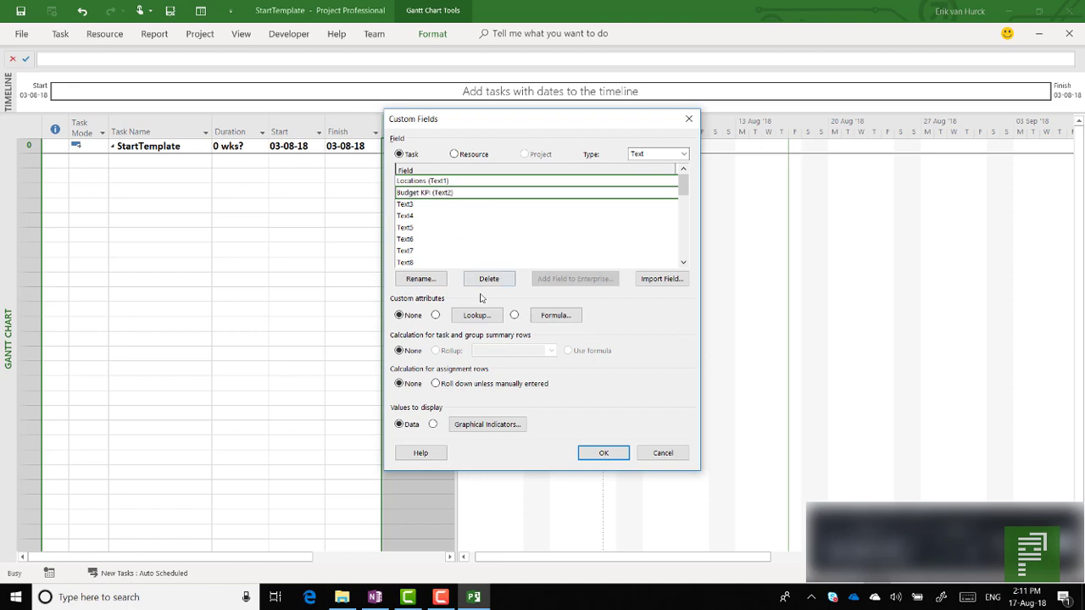
left_click(488, 315)
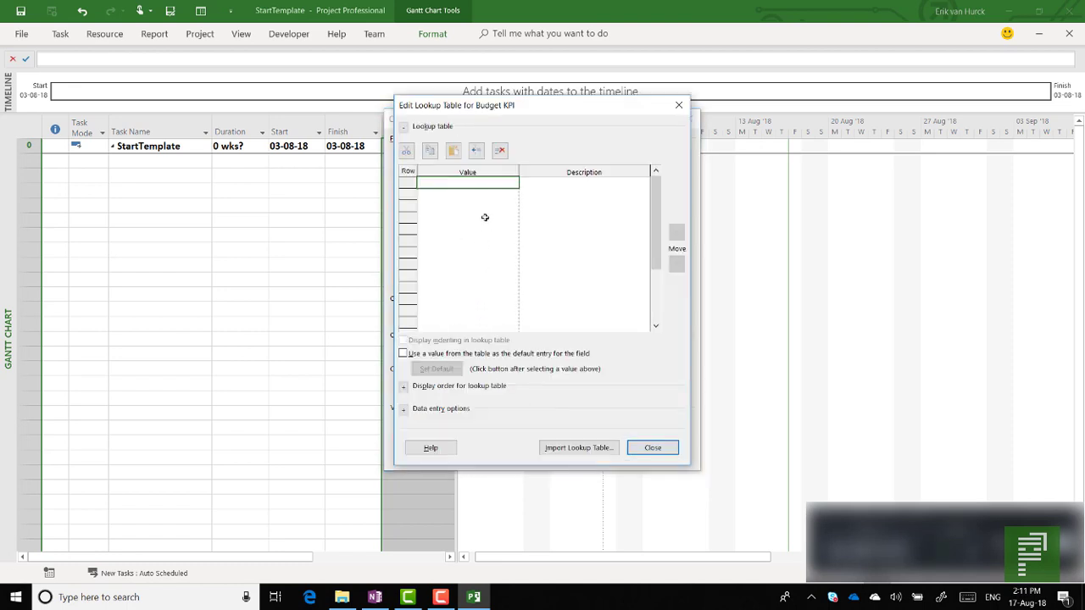
type("G")
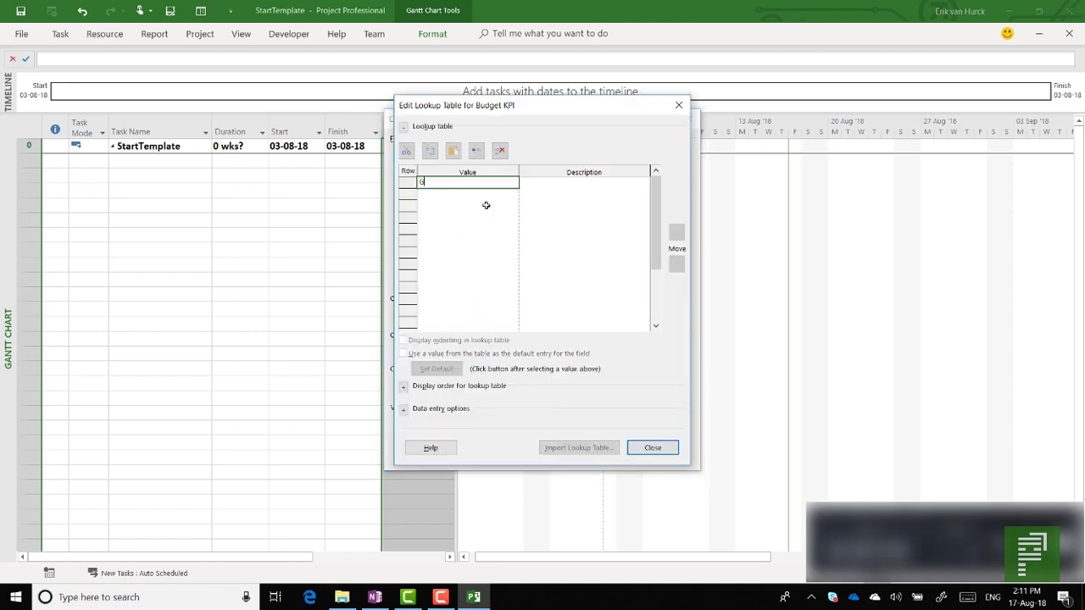
type("reen")
key("Return")
type("Amber")
key("Return")
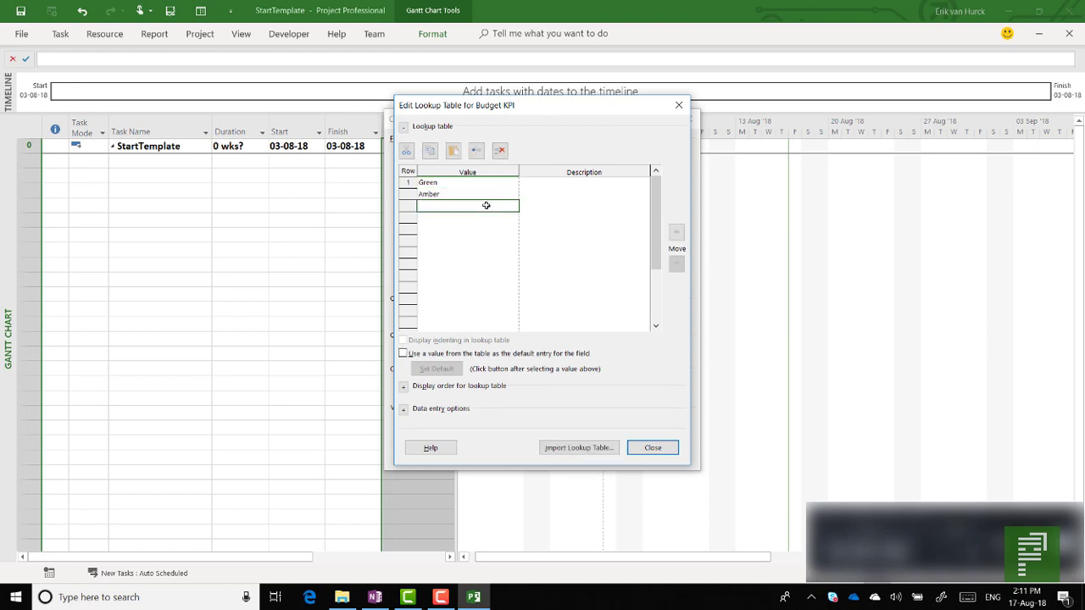
key("Return")
type("Red")
key("Return")
type("Completed")
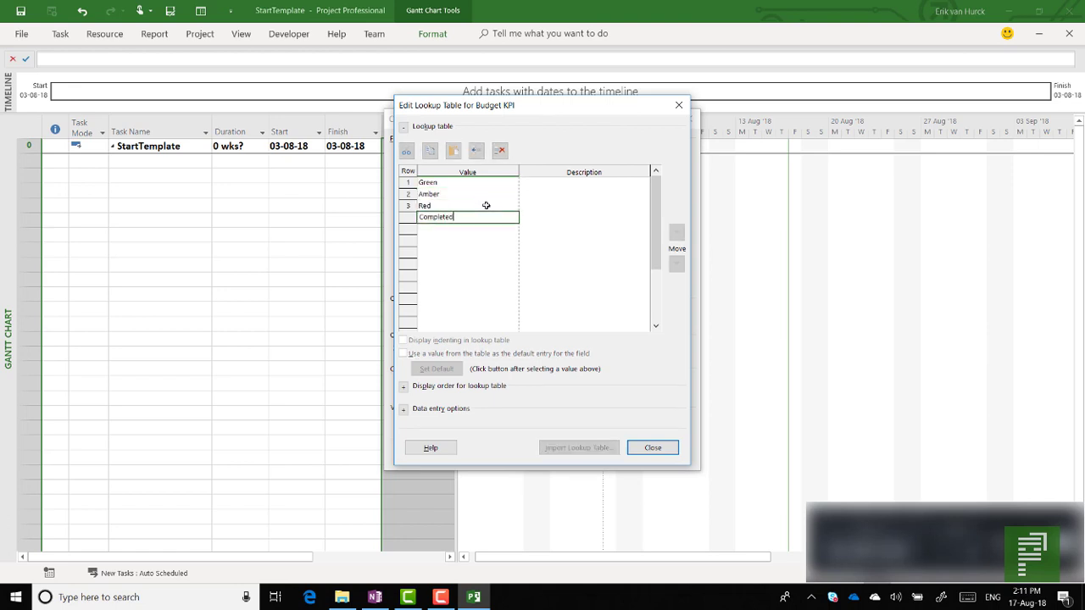
left_click(651, 448)
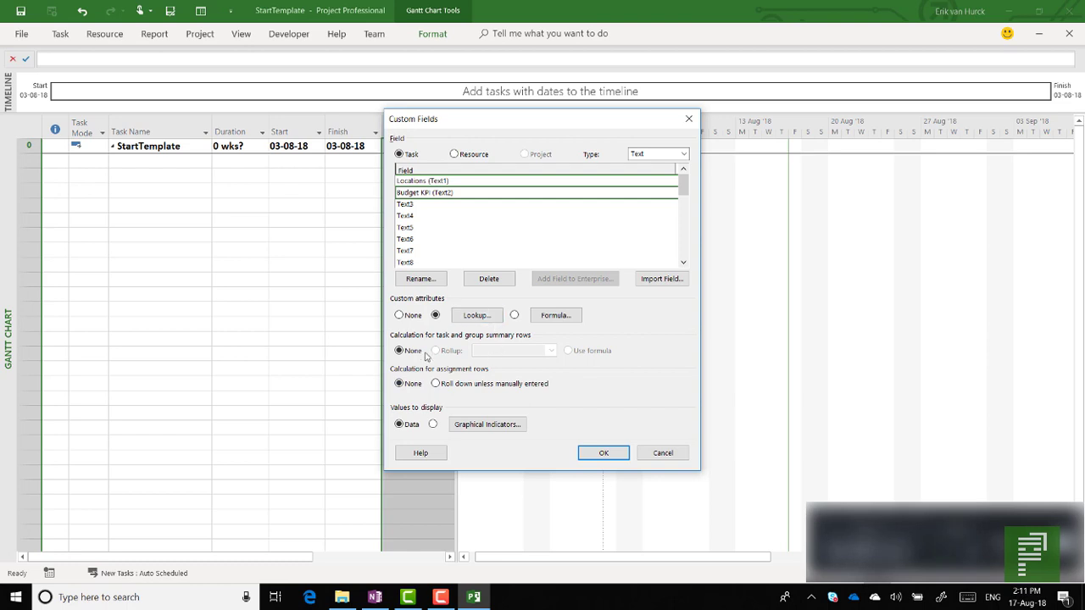
Set up four "equals" tests for nonsummary rows in the graphical indicators of the Budget KPI field.
left_click(491, 429)
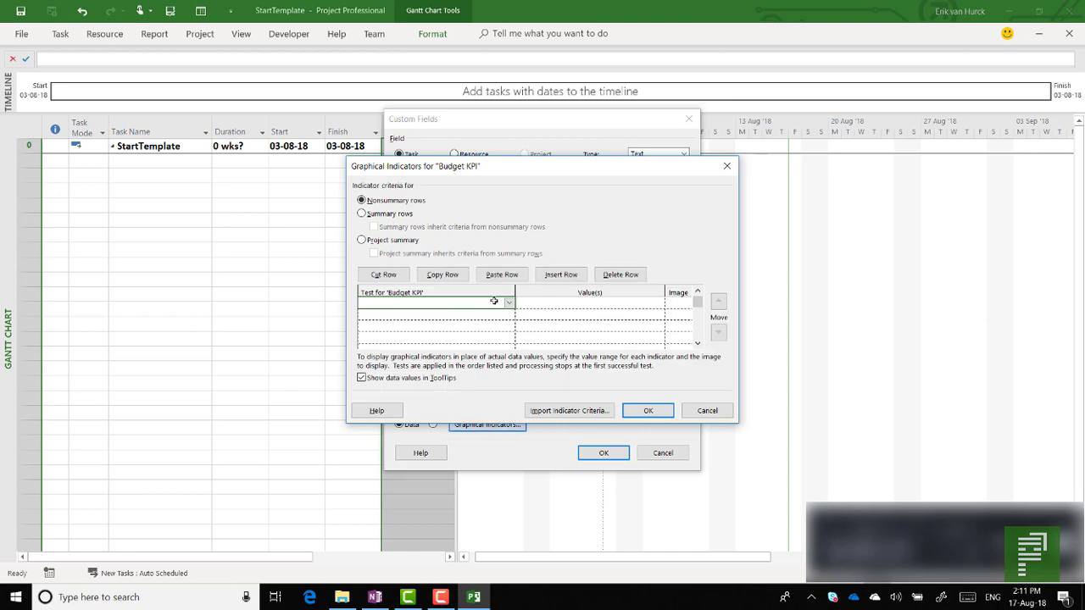
left_click(508, 302)
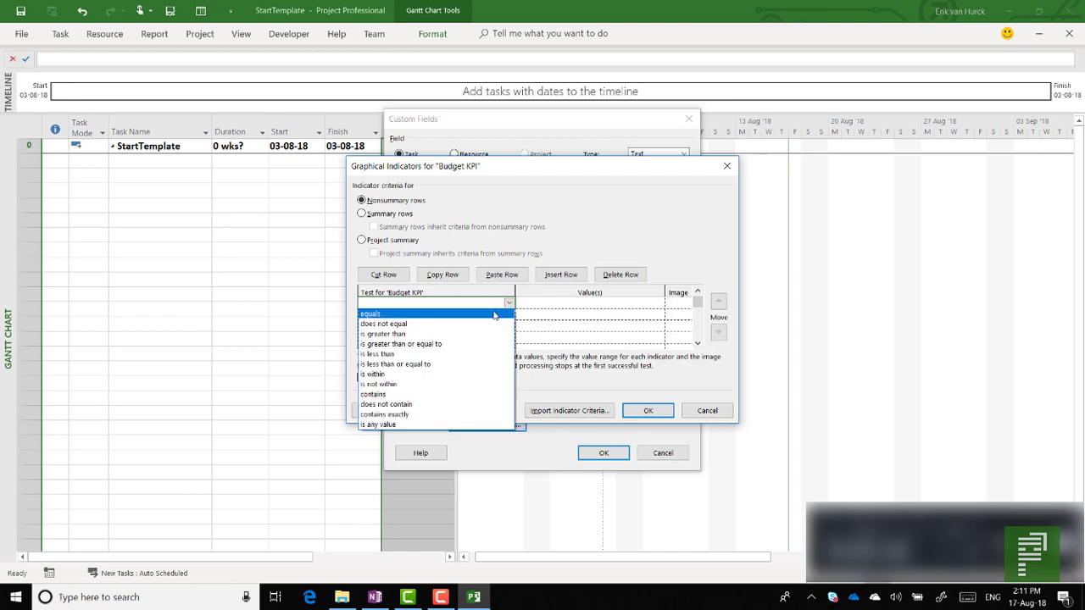
left_click(502, 313)
left_click(509, 315)
left_click(509, 314)
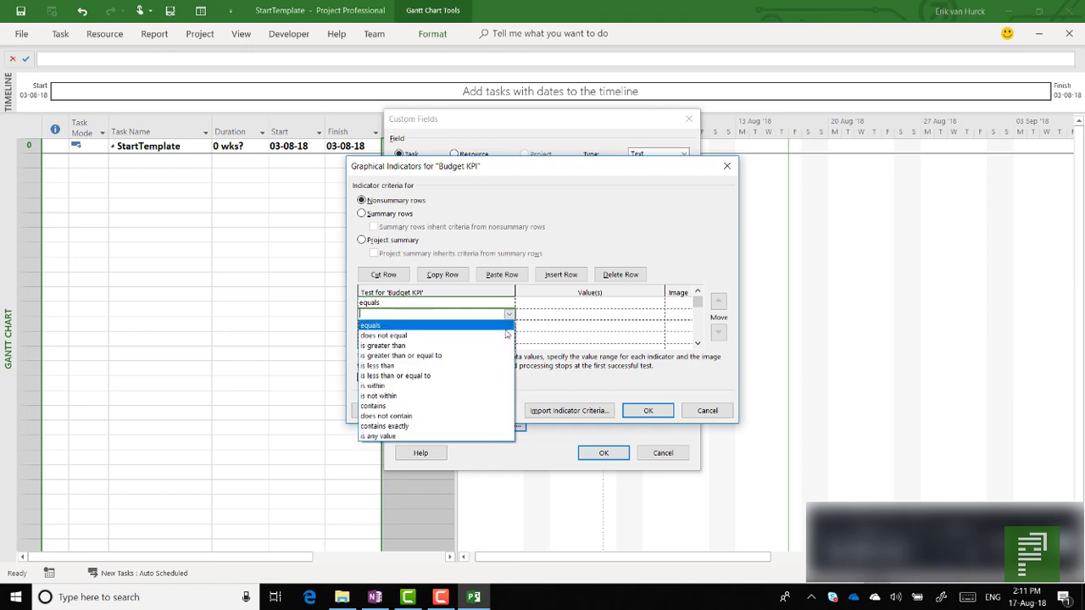
left_click(506, 335)
left_click(509, 315)
left_click(506, 327)
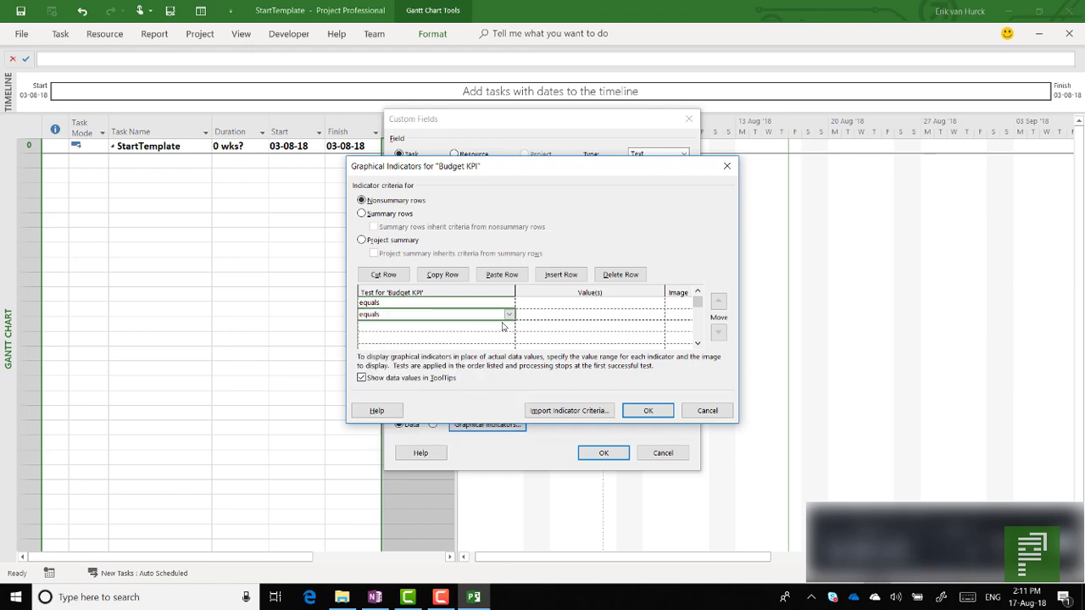
left_click(513, 328)
left_click(509, 326)
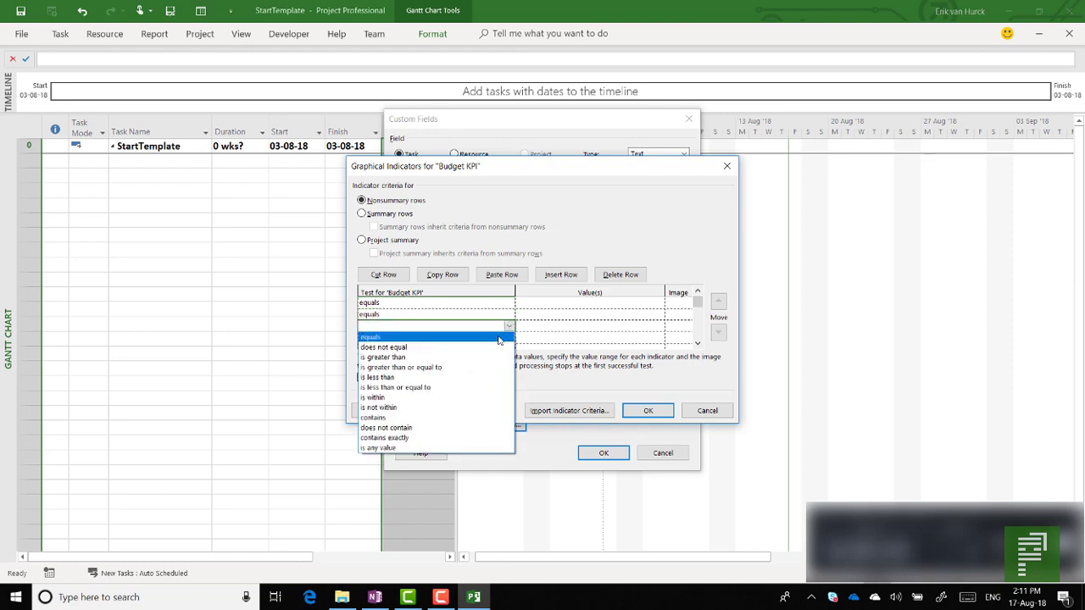
left_click(502, 336)
left_click(508, 338)
left_click(510, 338)
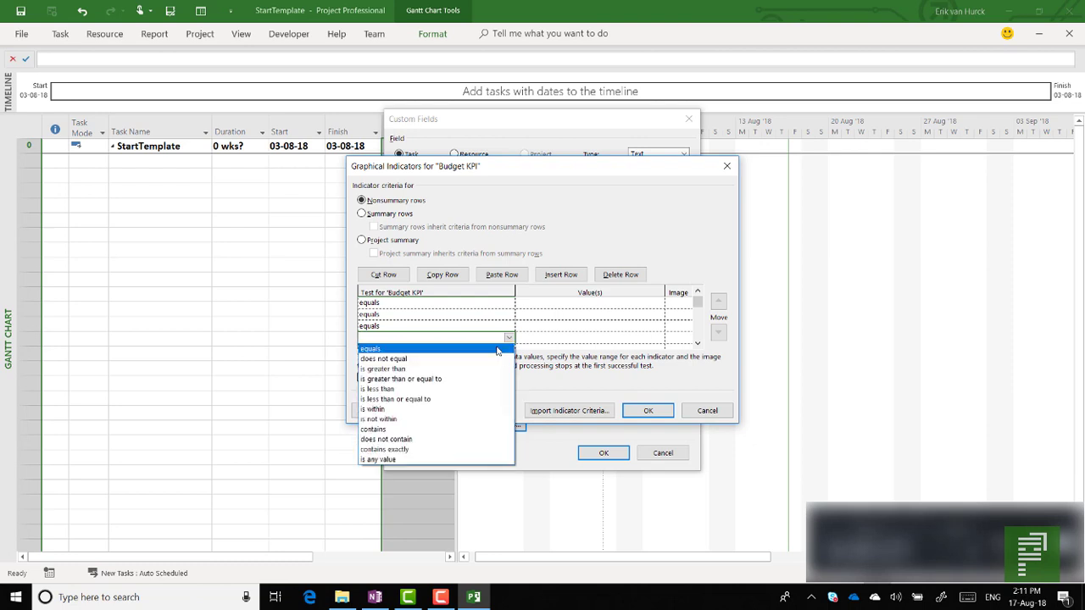
left_click(499, 350)
Enter Green, Amber, Red and Completed as the comparison values of the four Budget KPI indicator tests.
left_click(536, 304)
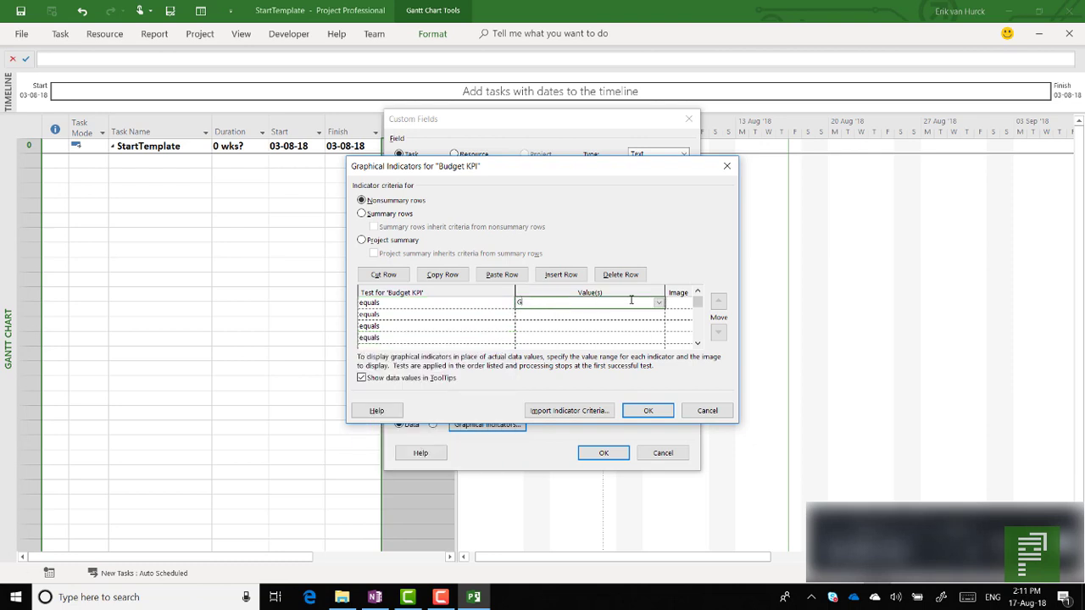
key("Return")
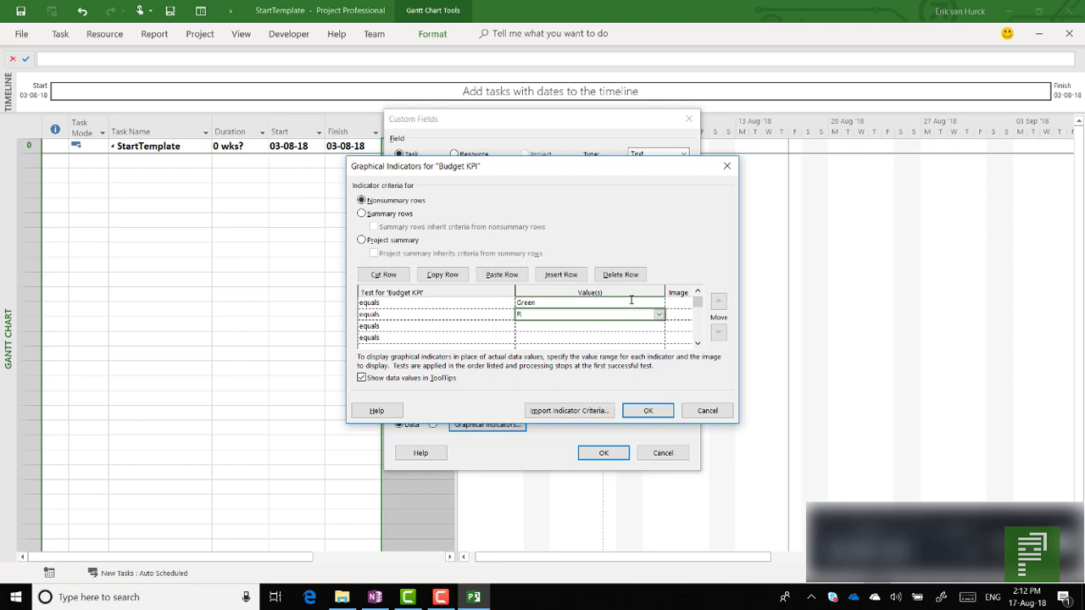
type("Red")
key("Return")
type("A")
left_click(626, 314)
type("Amber")
left_click(627, 327)
type("Red")
key("Return")
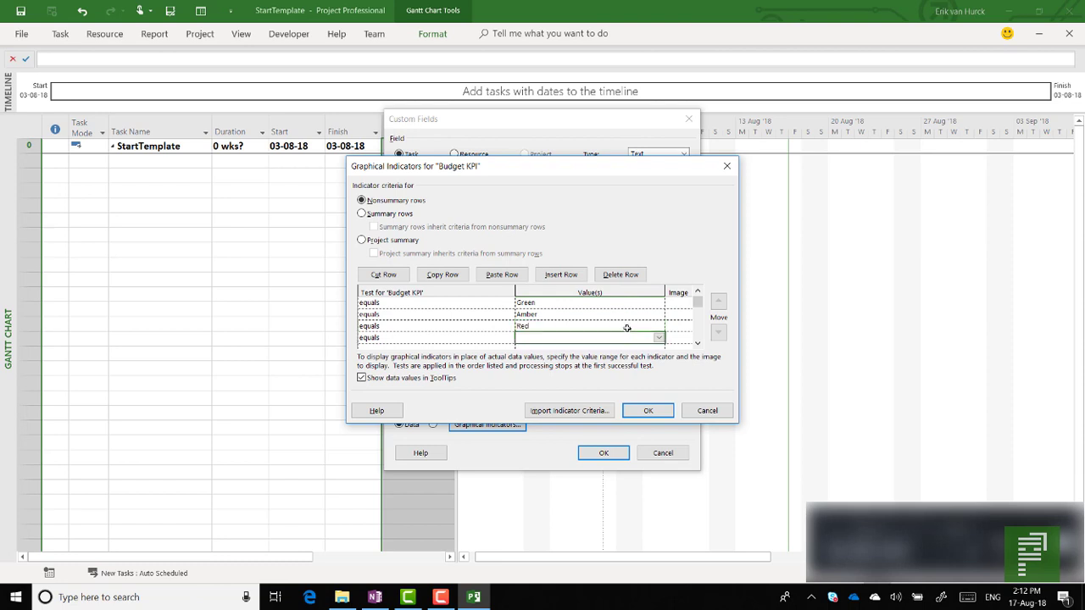
type("Completed")
Assign a green, an amber and a red square as indicator images for the Green, Amber and Red values.
left_click(671, 303)
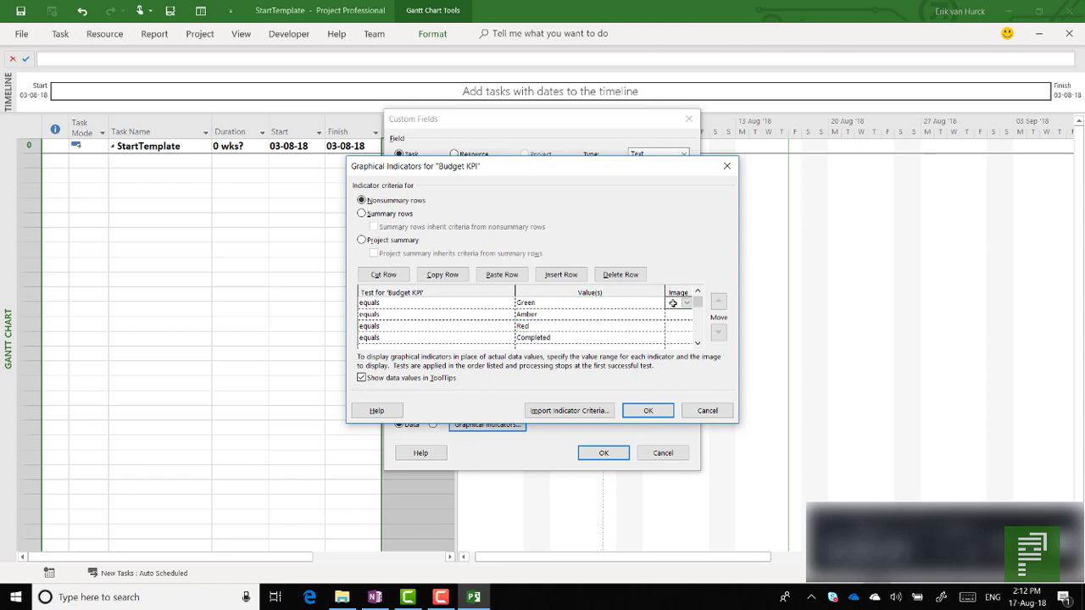
left_click(685, 305)
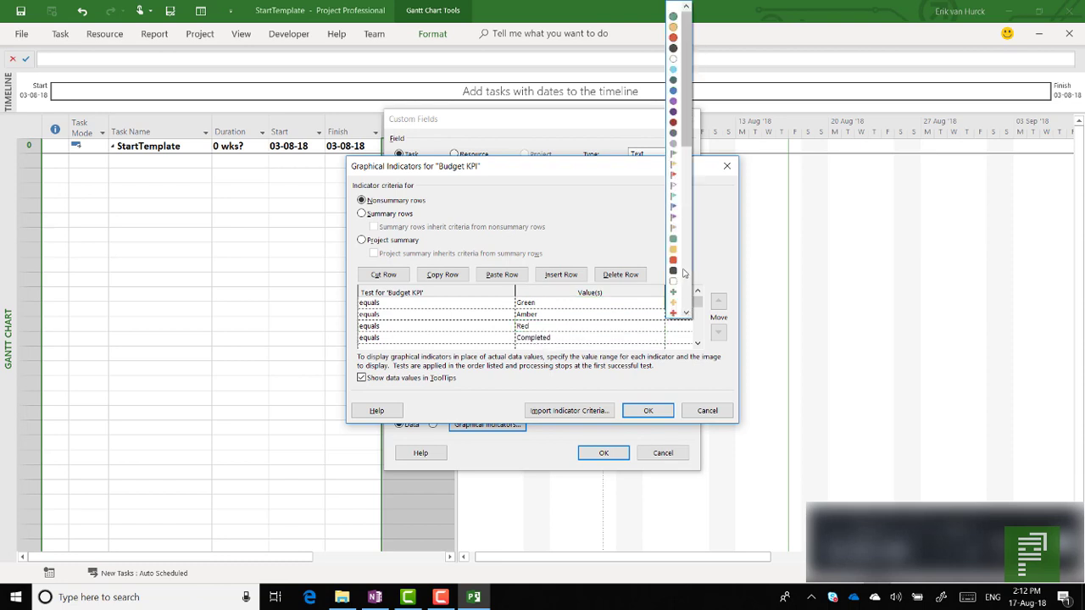
left_click(678, 245)
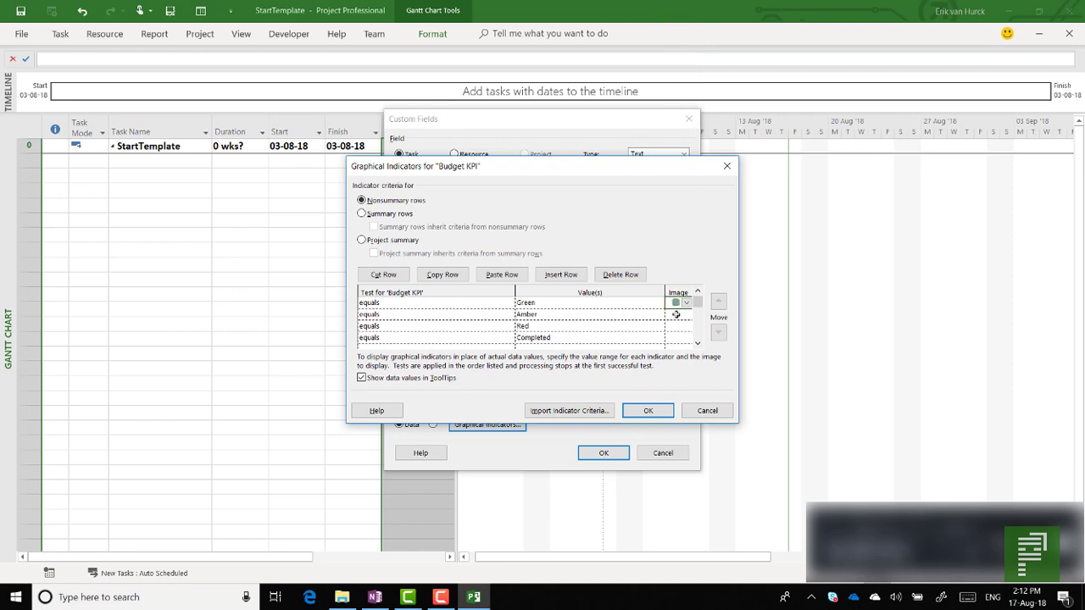
left_click(676, 315)
left_click(686, 315)
left_click(674, 256)
left_click(672, 325)
left_click(686, 326)
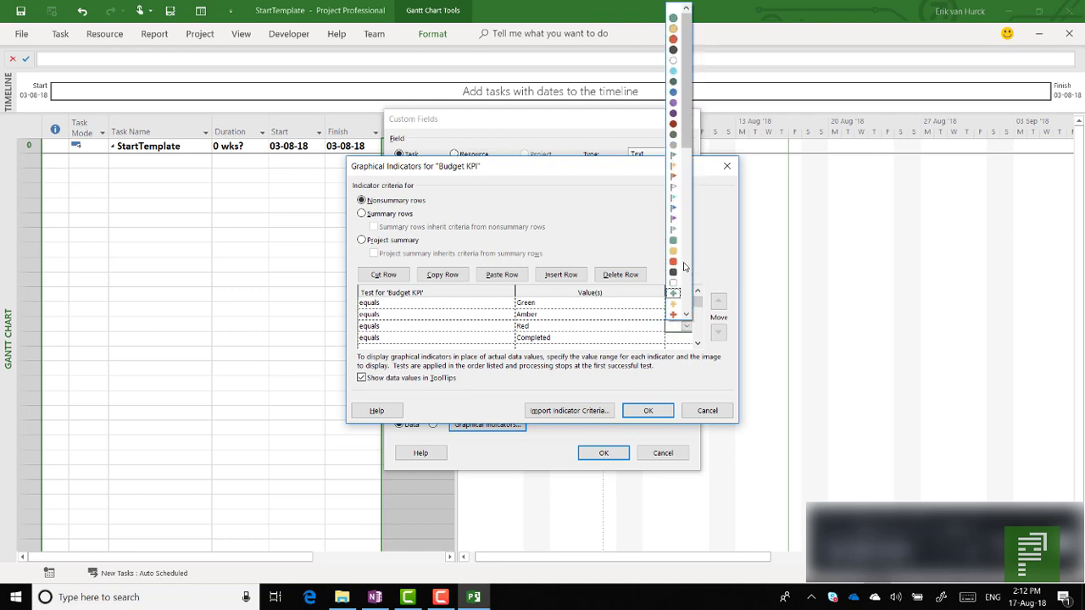
left_click(674, 262)
Assign a green flag image to the Completed value and apply the indicator and custom field changes.
left_click(676, 337)
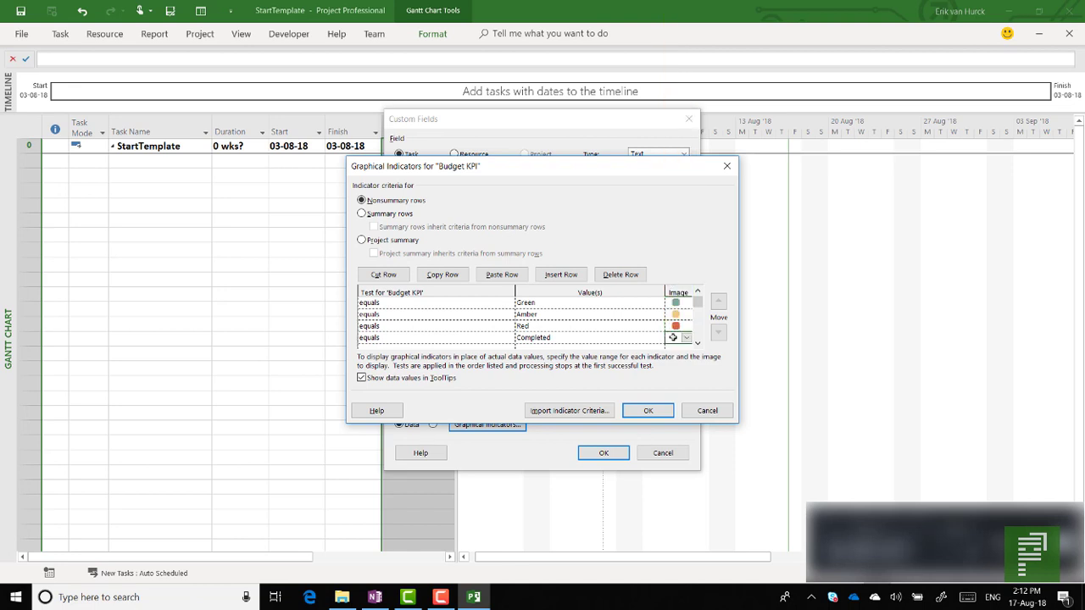
left_click(687, 338)
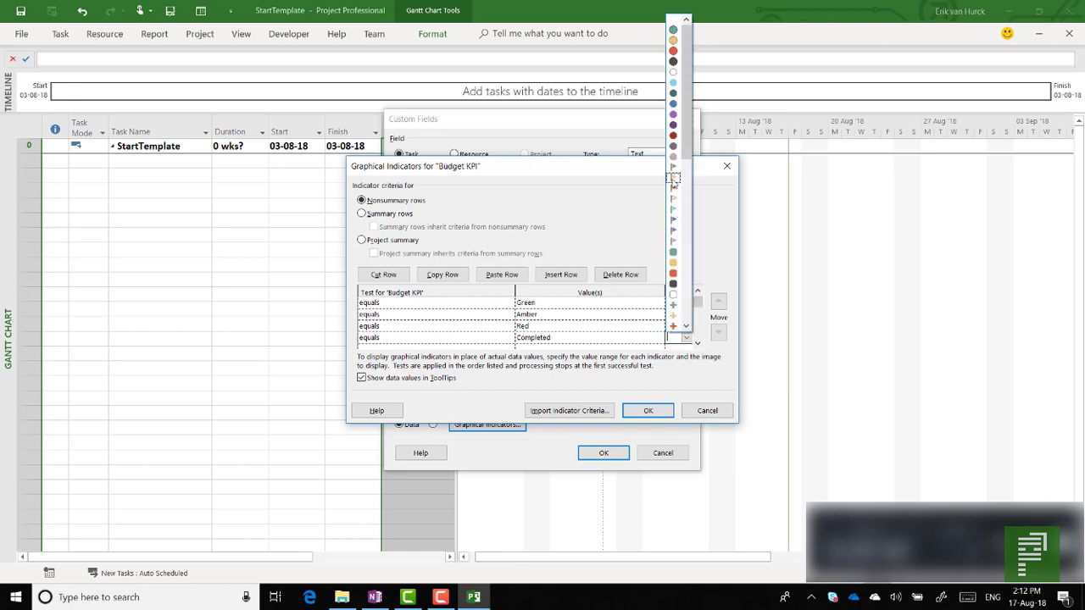
left_click(674, 170)
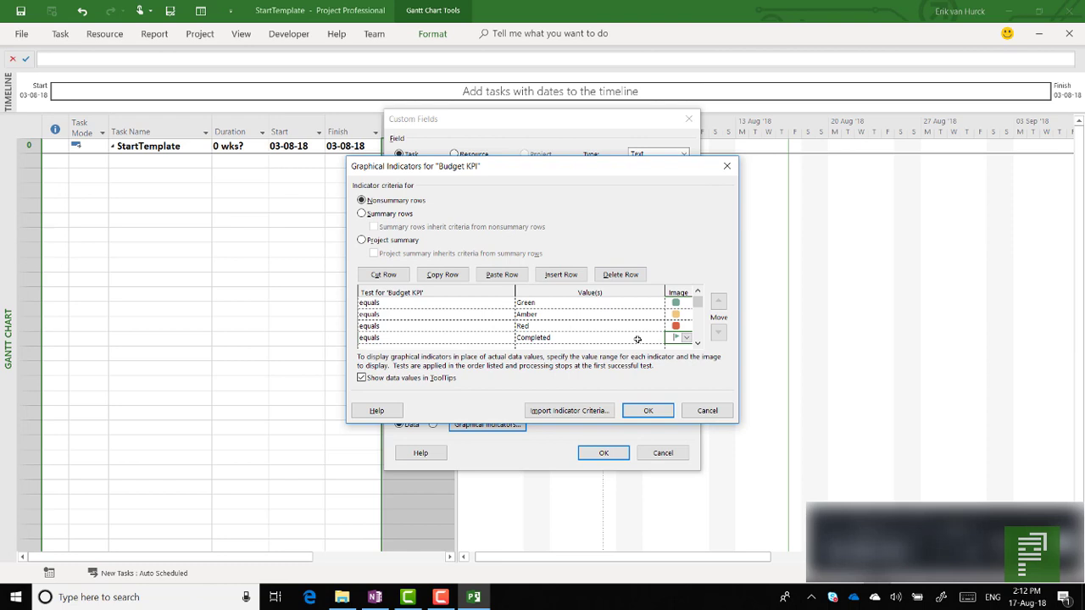
left_click(651, 410)
left_click(606, 453)
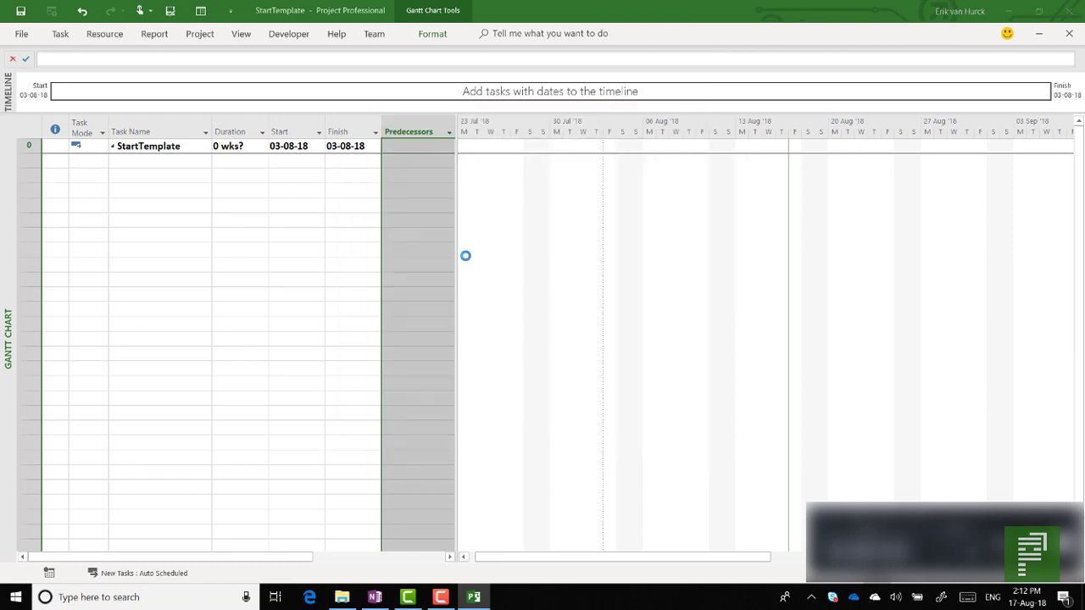
Insert the Budget KPI (Text2) column before the Predecessors column in the task table.
right_click(395, 128)
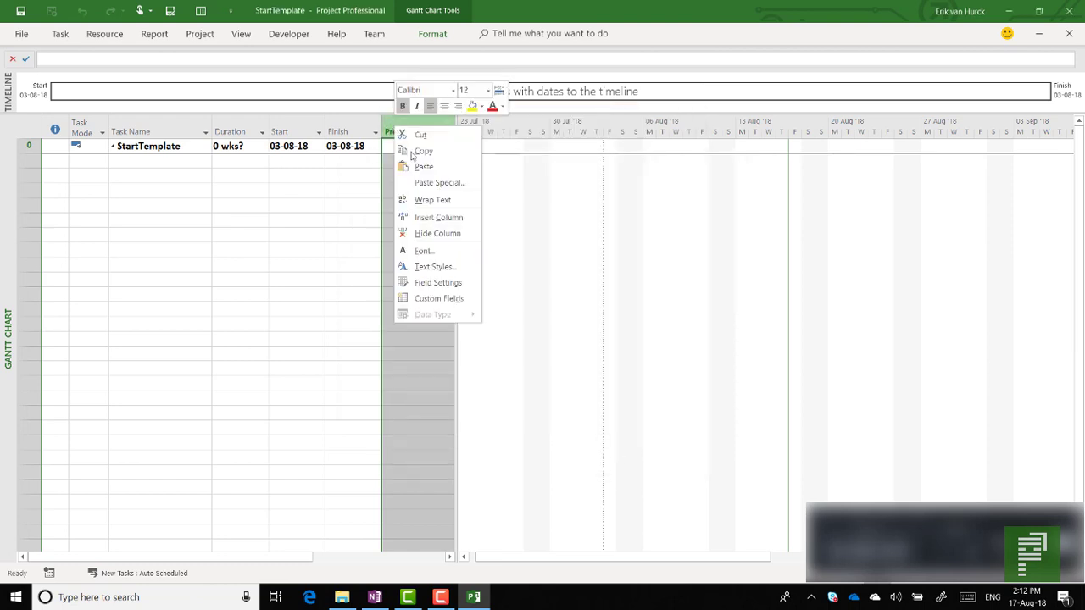
left_click(436, 217)
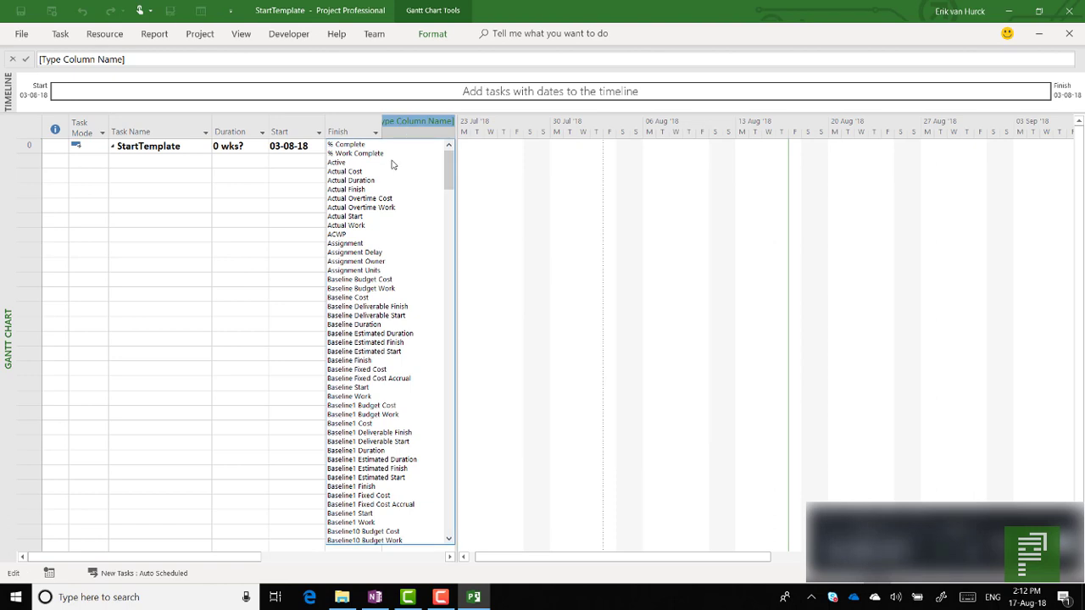
type("budget Cost")
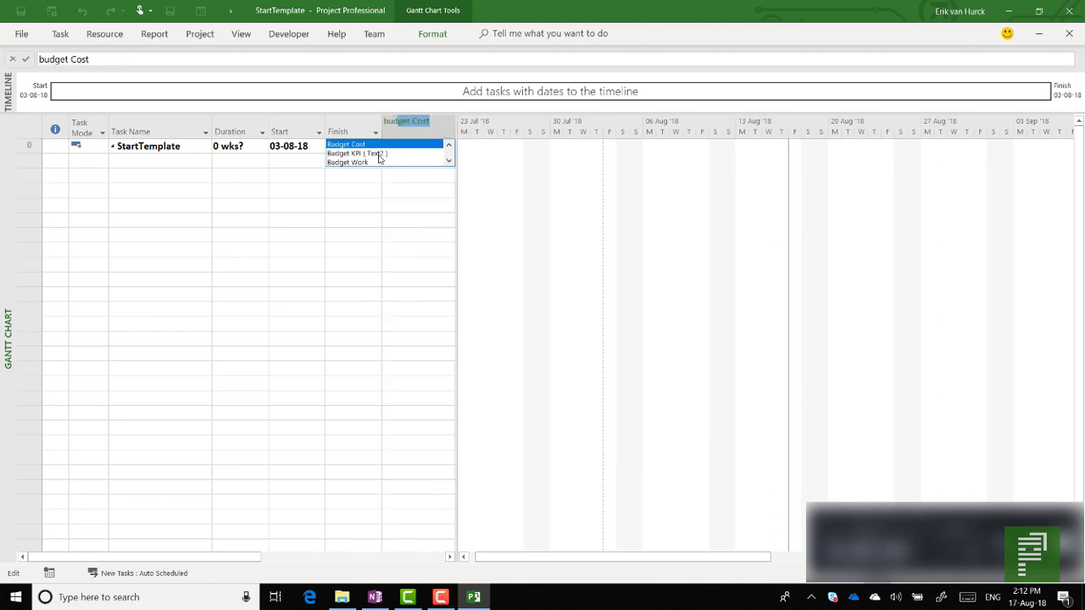
left_click(373, 153)
Try the Budget KPI values Green, Amber, Red and Completed on the first empty row and delete the blank task added there.
left_click(424, 163)
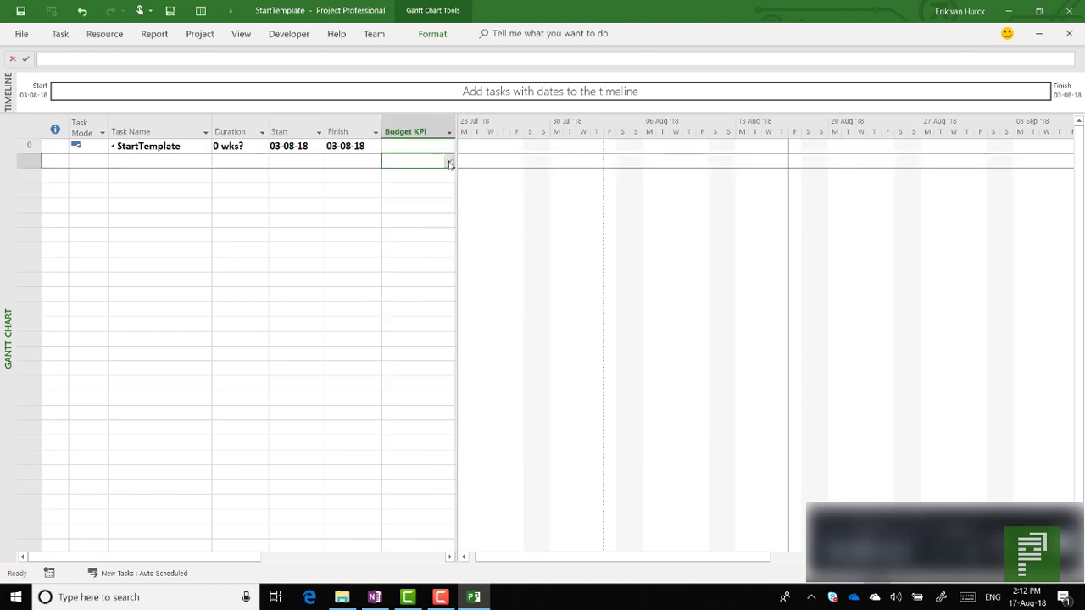
left_click(450, 161)
left_click(405, 175)
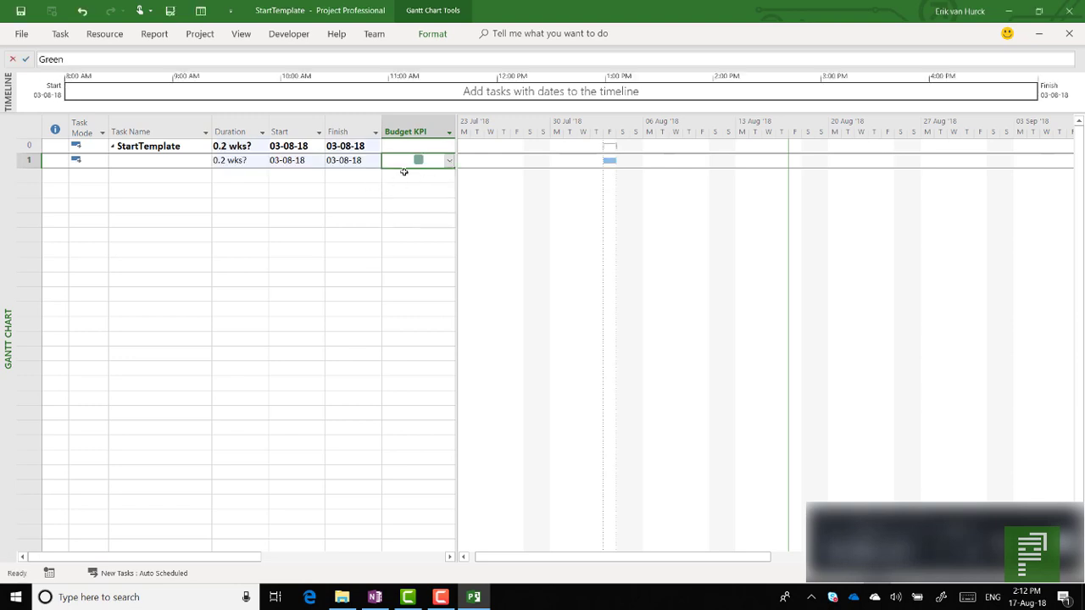
left_click(450, 161)
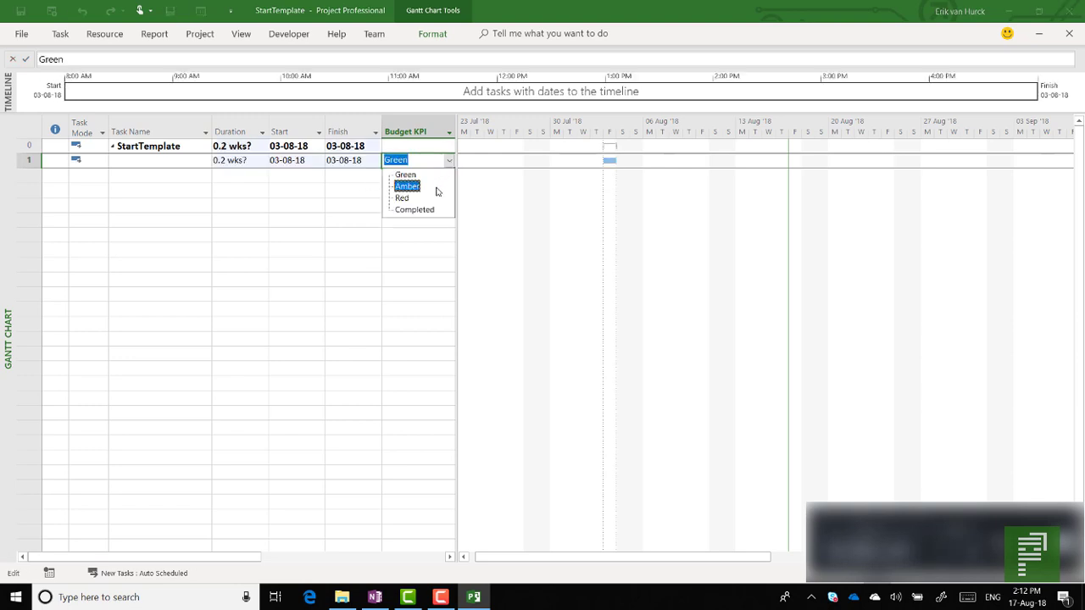
left_click(400, 185)
left_click(450, 164)
left_click(403, 197)
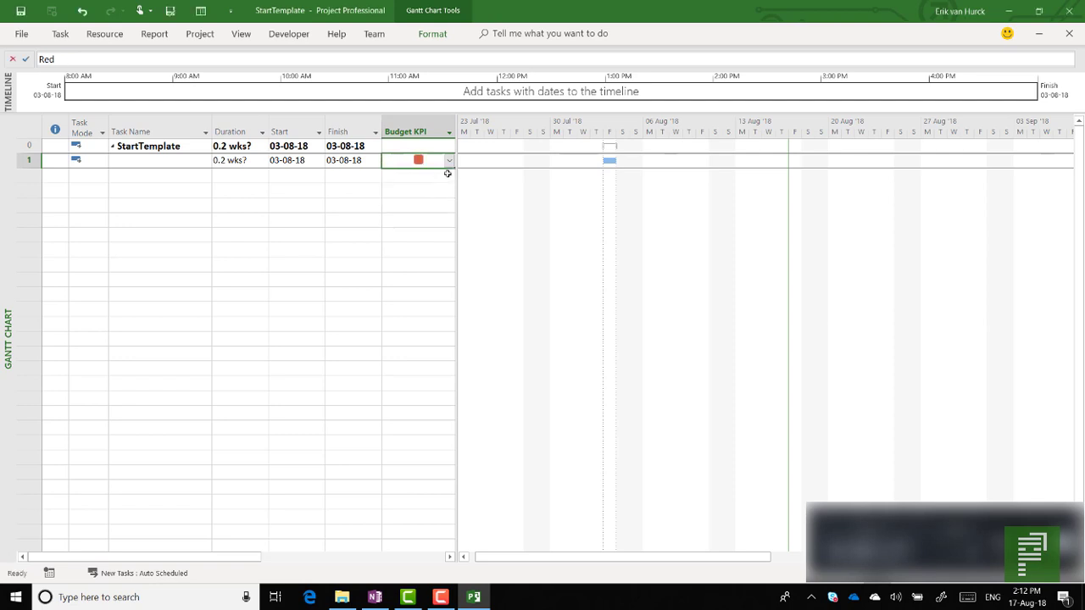
left_click(449, 161)
left_click(415, 209)
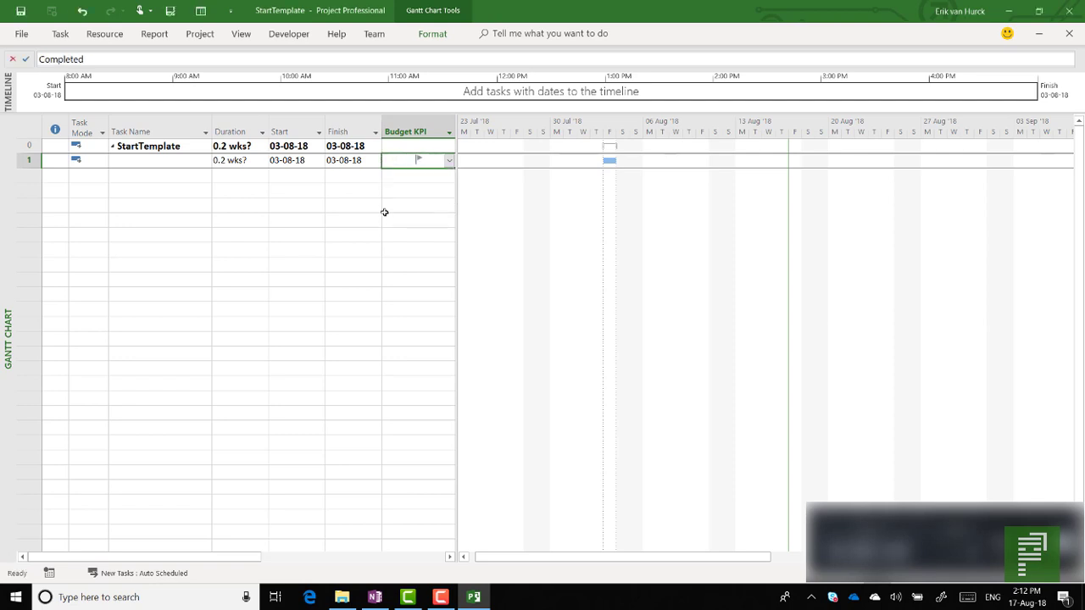
left_click(450, 163)
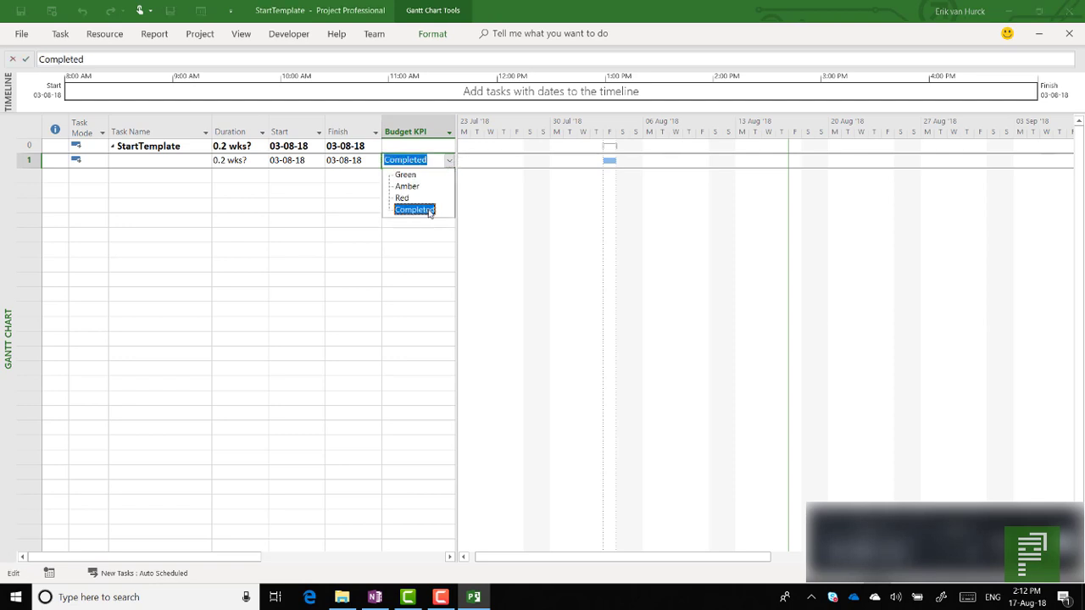
left_click(407, 211)
left_click(25, 160)
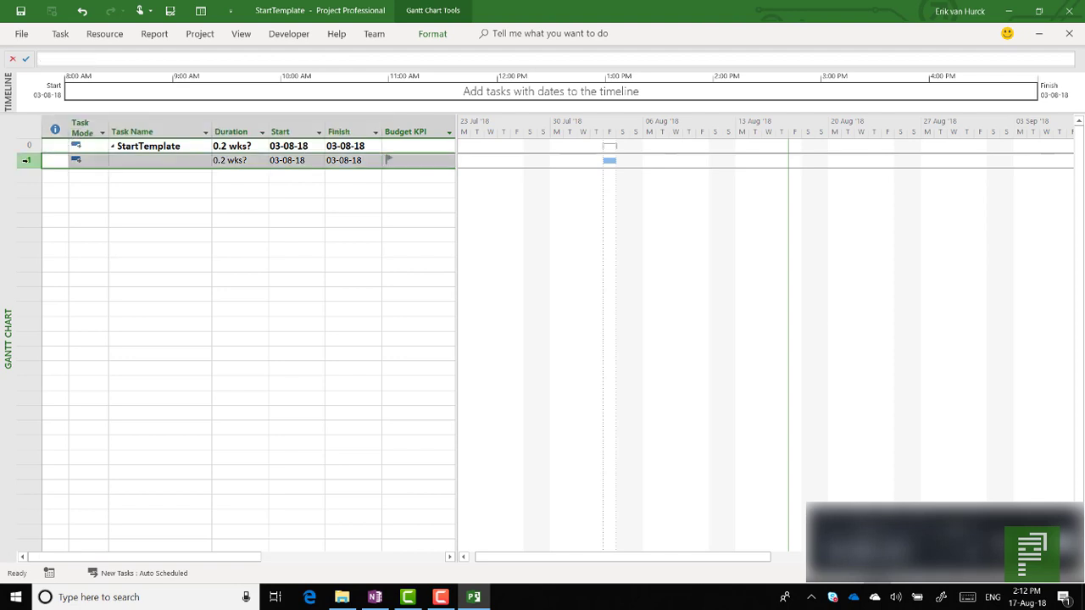
key("Delete")
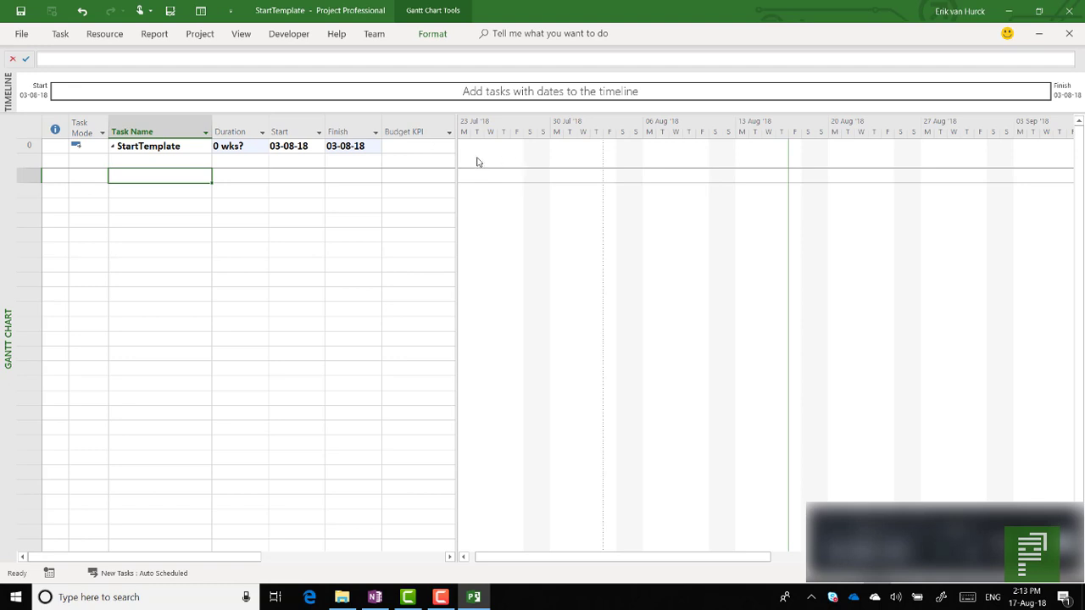
Hide the Budget KPI column in the task table.
right_click(428, 131)
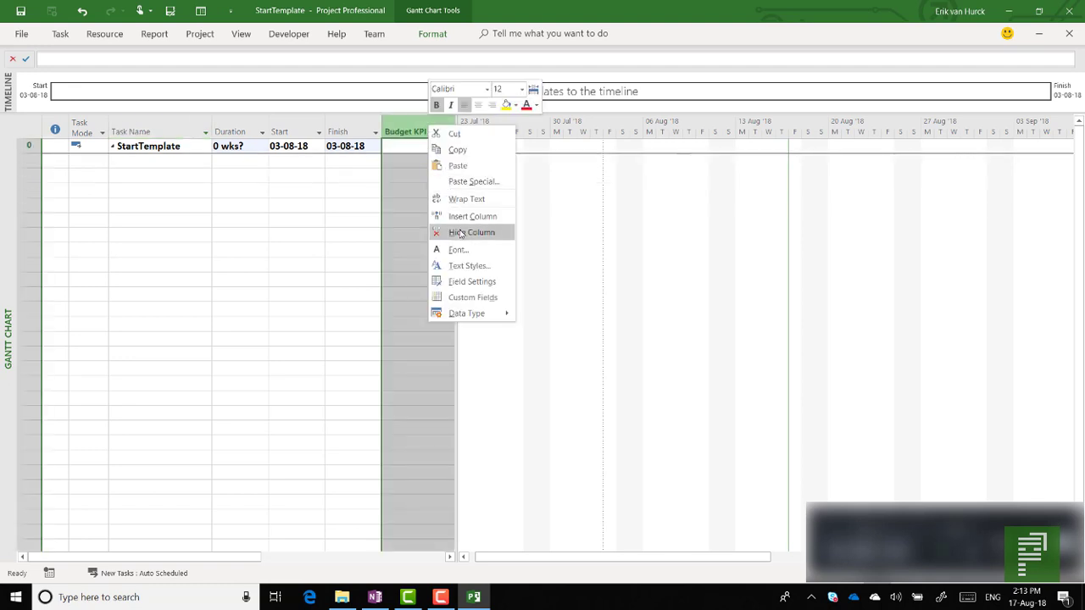
left_click(460, 234)
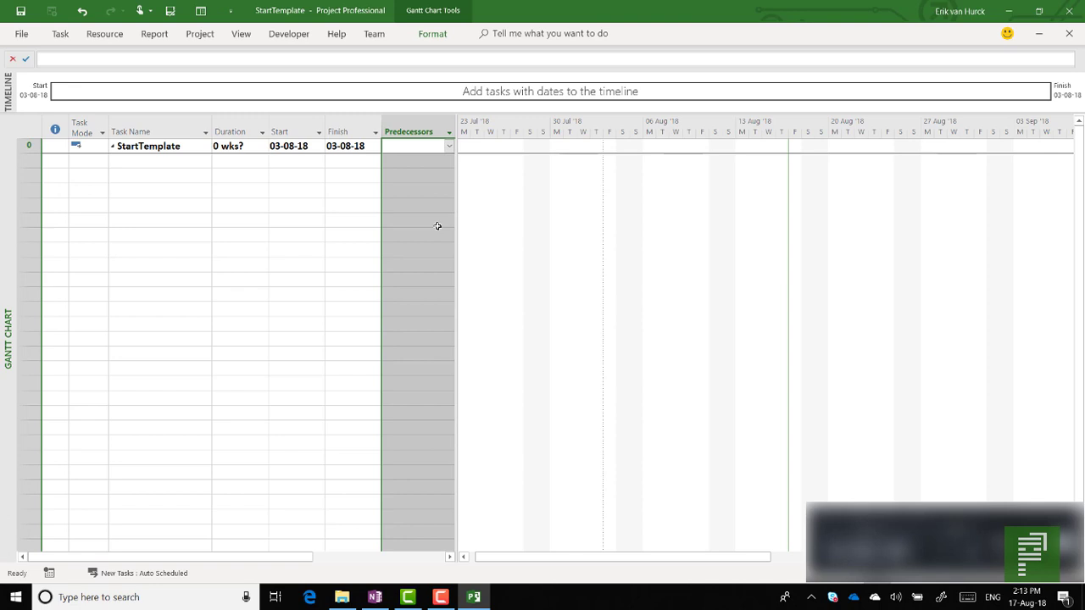
Copy the Gantt Chart view as a new view named Program Gantt and apply it.
left_click(241, 37)
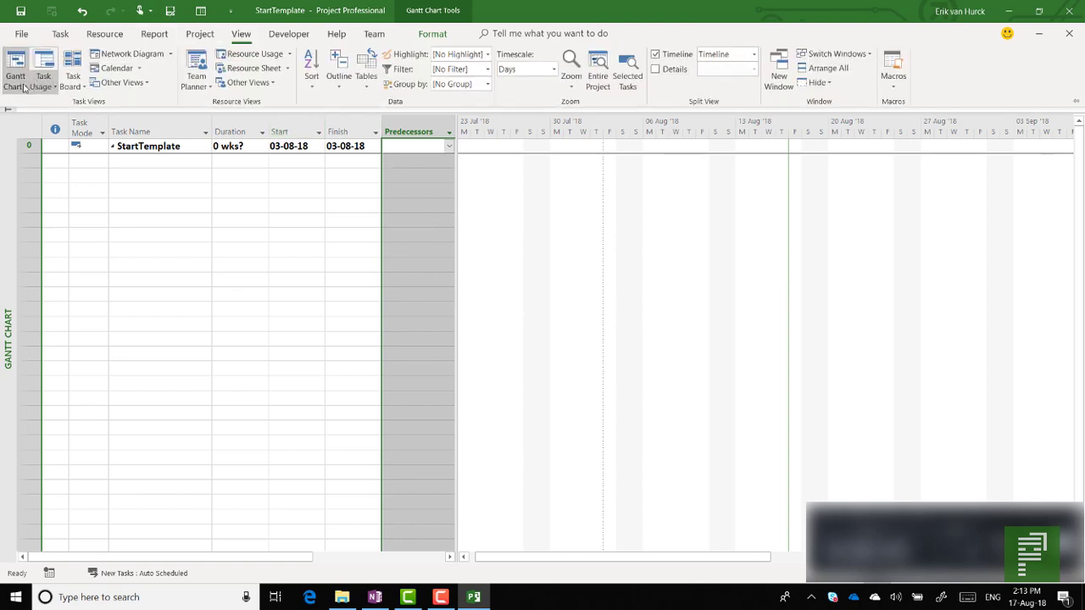
left_click(23, 87)
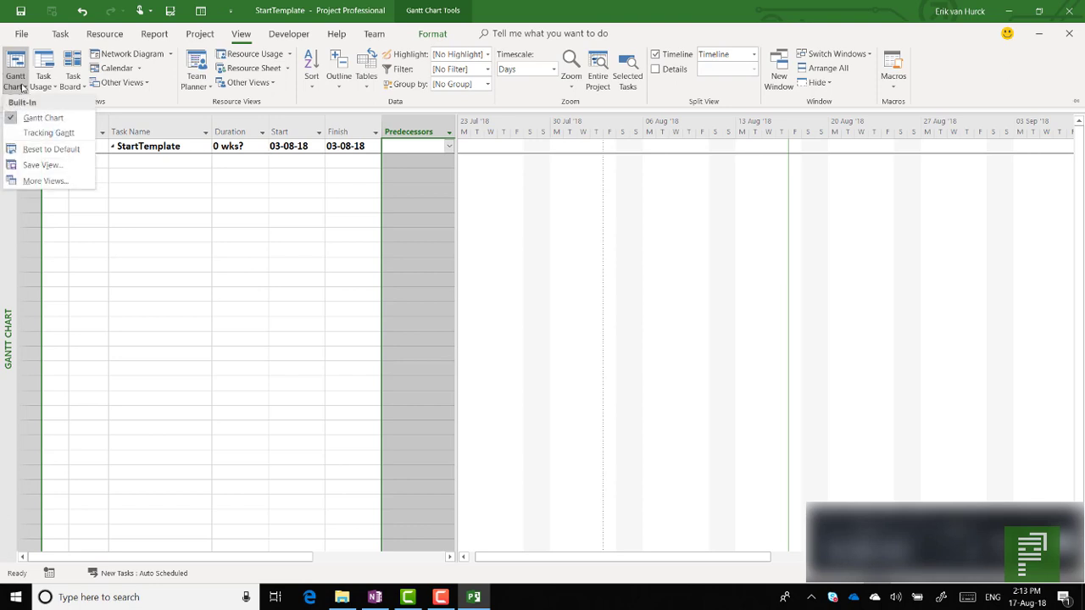
left_click(45, 182)
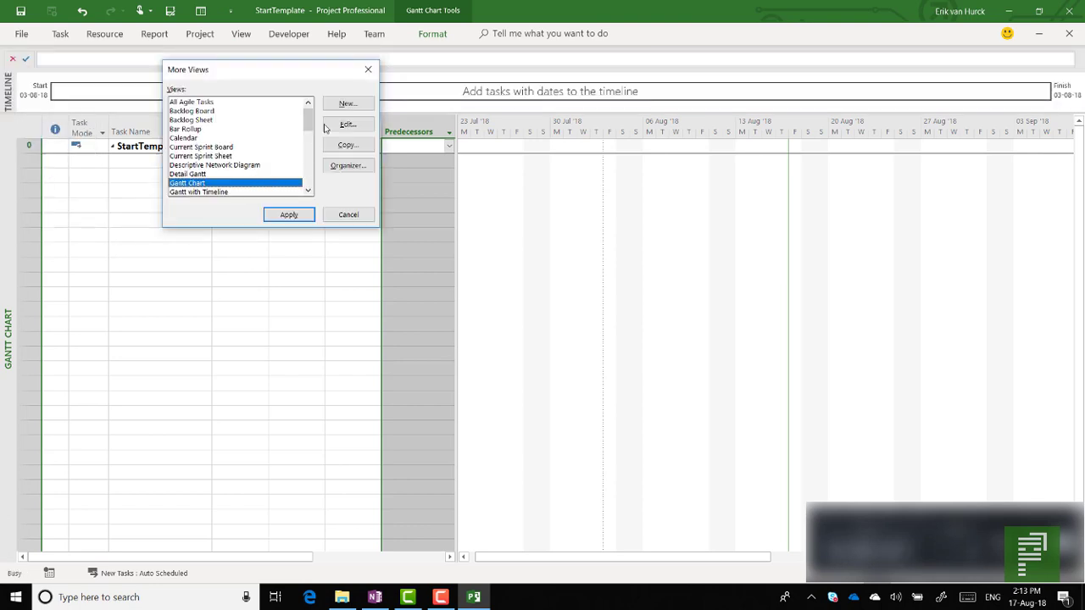
left_click(347, 145)
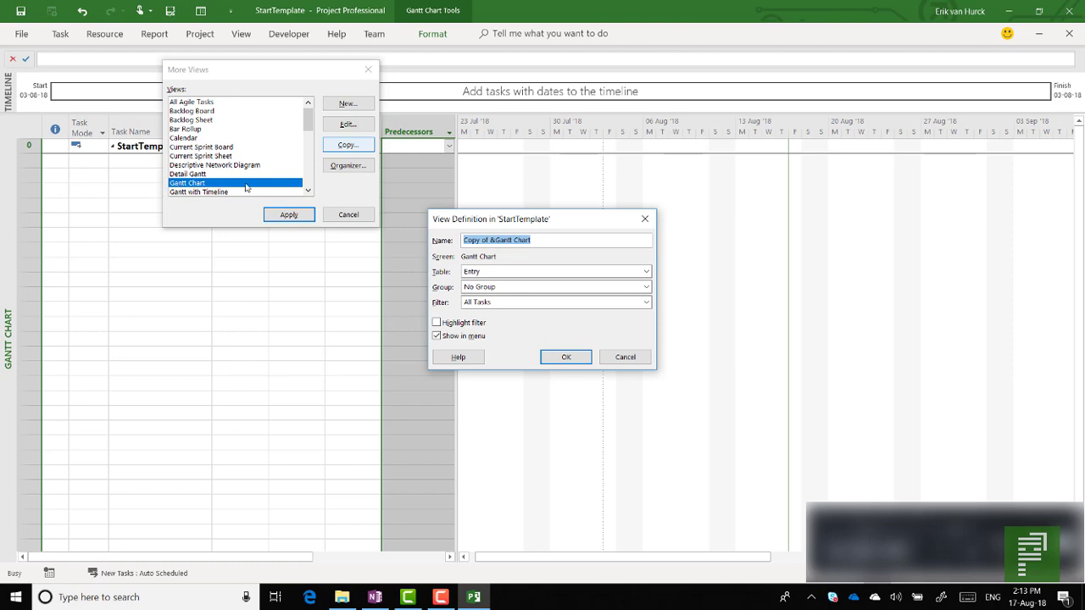
left_click(491, 241)
key("ctrl+shift+Left")
key("ctrl+shift+Left")
key("ctrl+shift+Left")
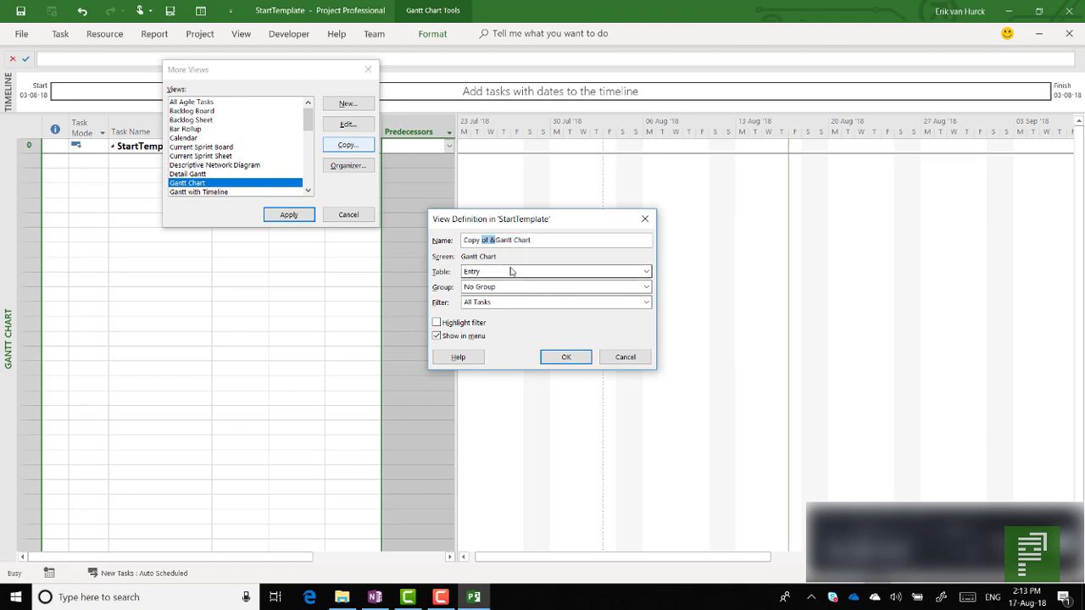
key("BackSpace")
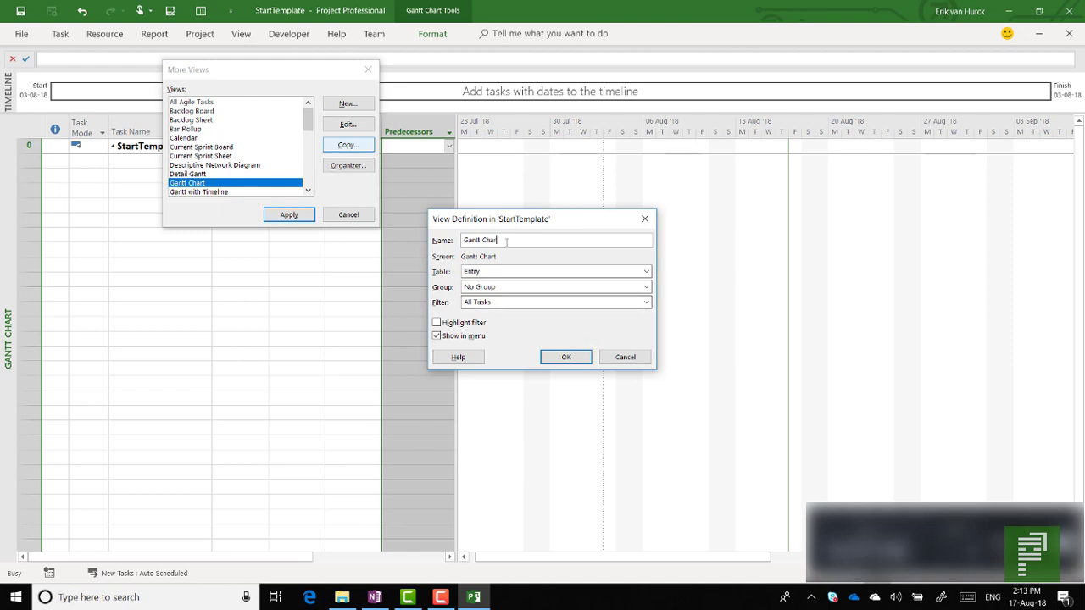
key("BackSpace")
key("BackSpace")
key("BackSpace")
key("BackSpace")
key("BackSpace")
key("BackSpace")
key("BackSpace")
key("BackSpace")
key("BackSpace")
key("BackSpace")
type("Program Ga")
left_click(566, 358)
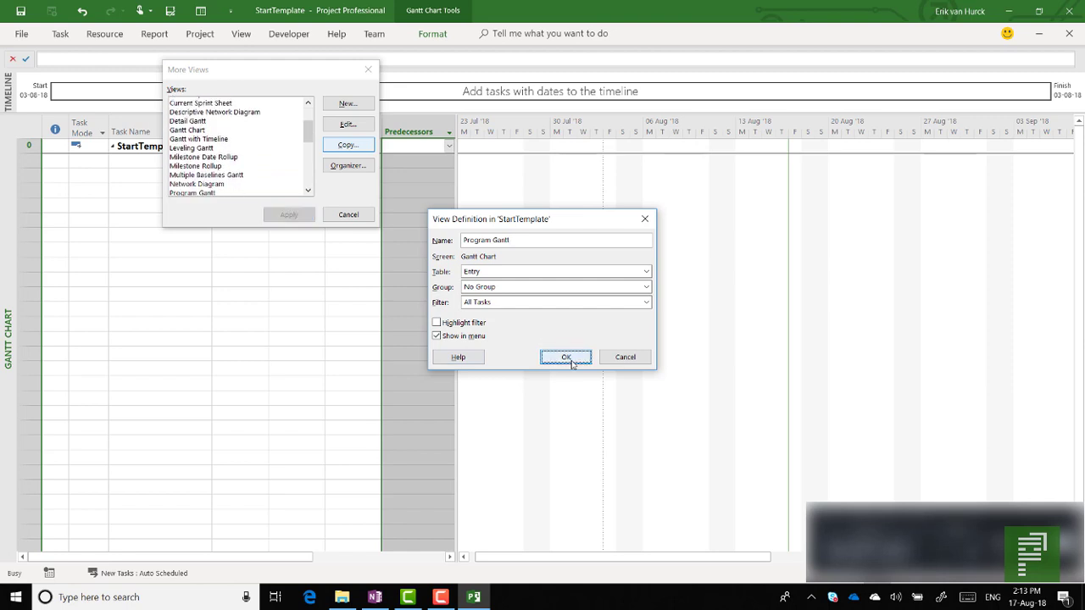
left_click(288, 215)
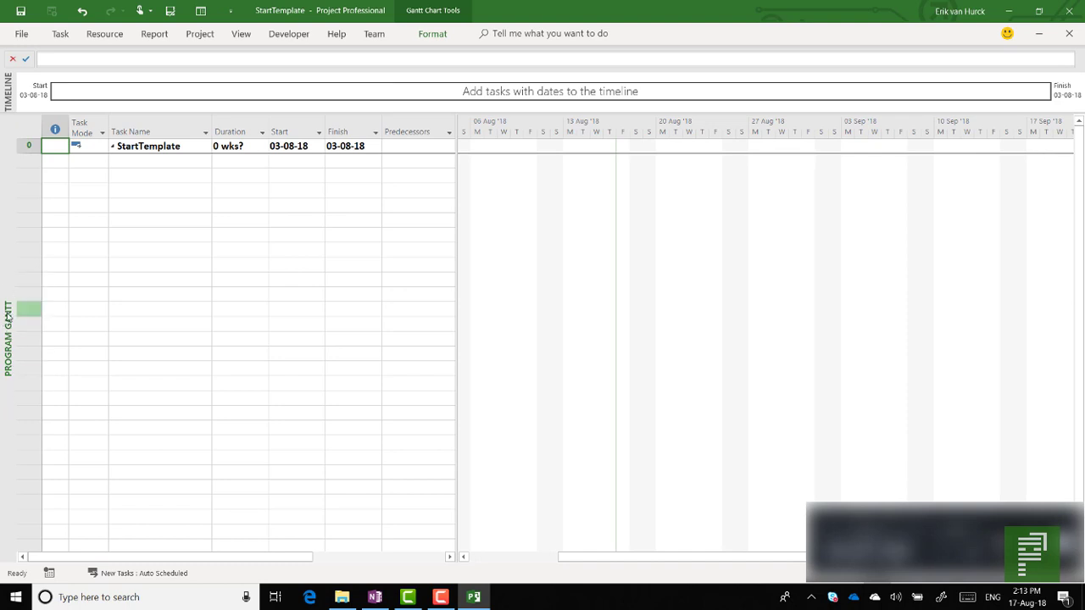
left_click(179, 161)
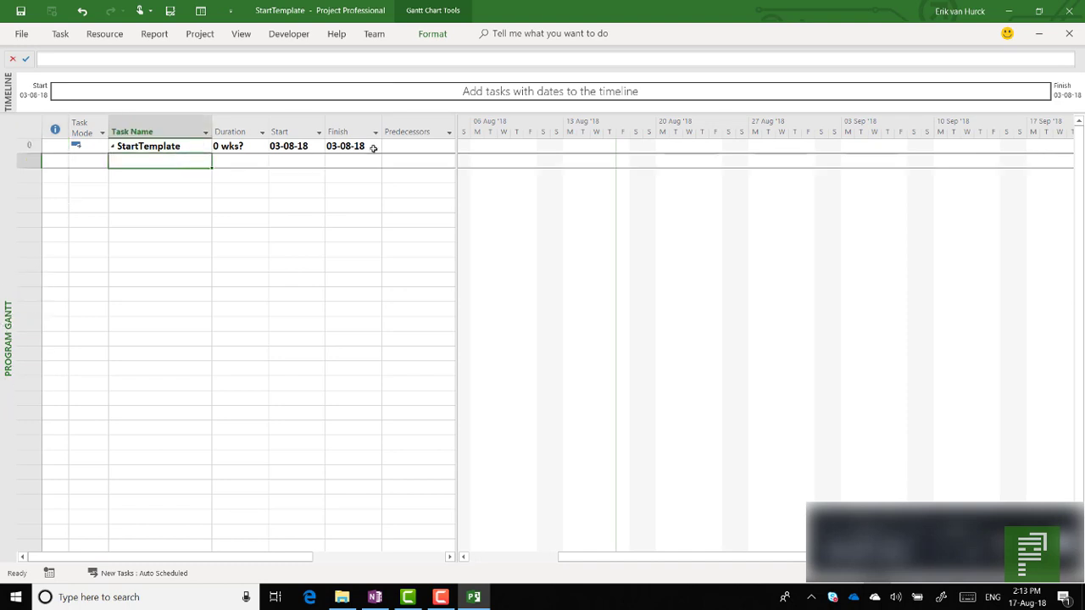
Copy the Entry task table under the name Program Entry and set it to show in the menu.
left_click(242, 35)
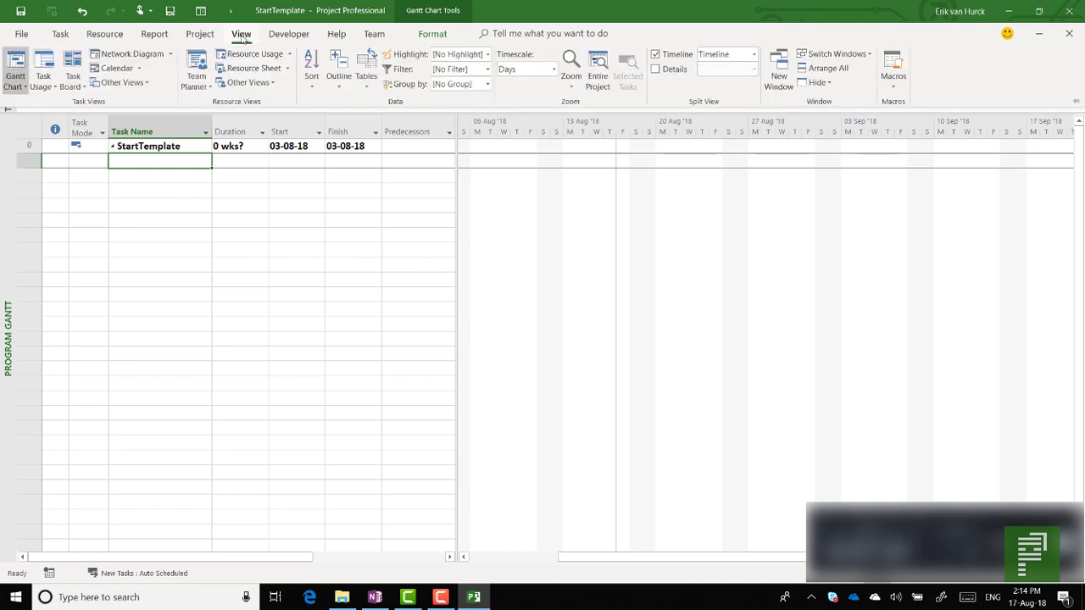
left_click(366, 81)
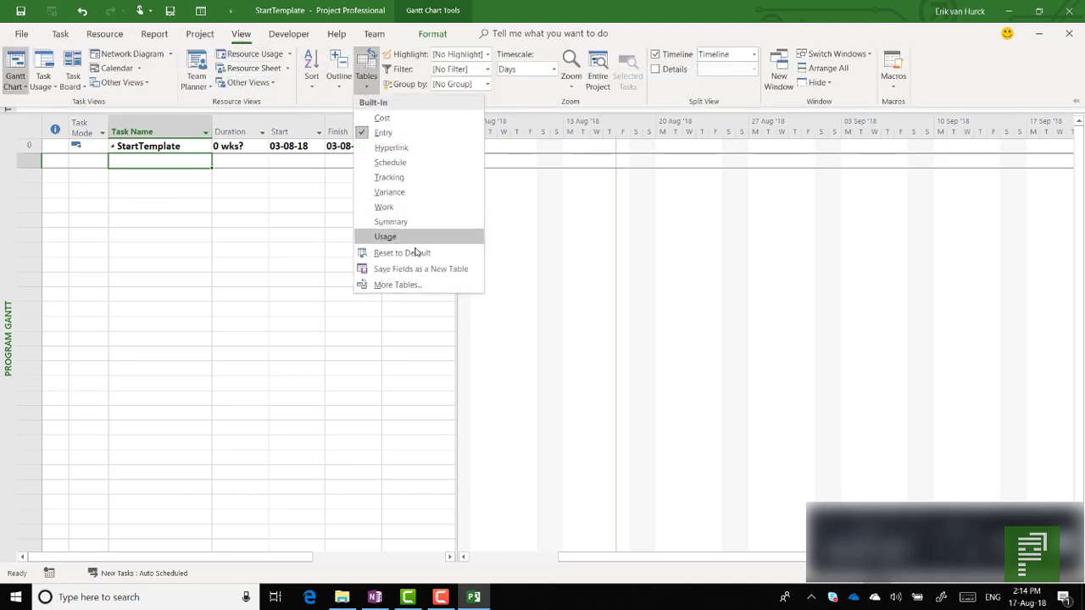
left_click(414, 284)
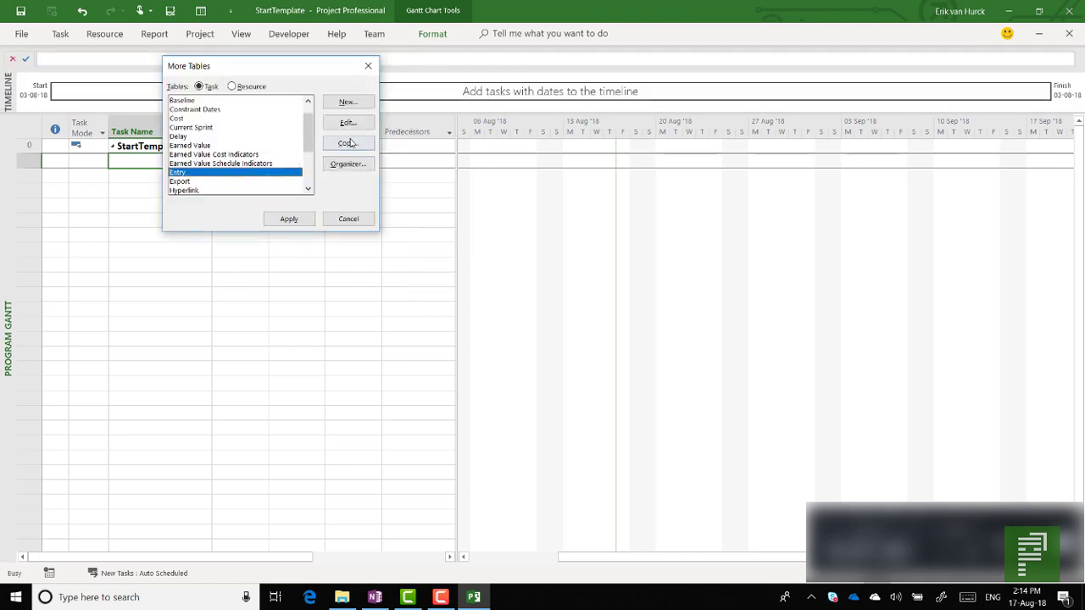
left_click(348, 144)
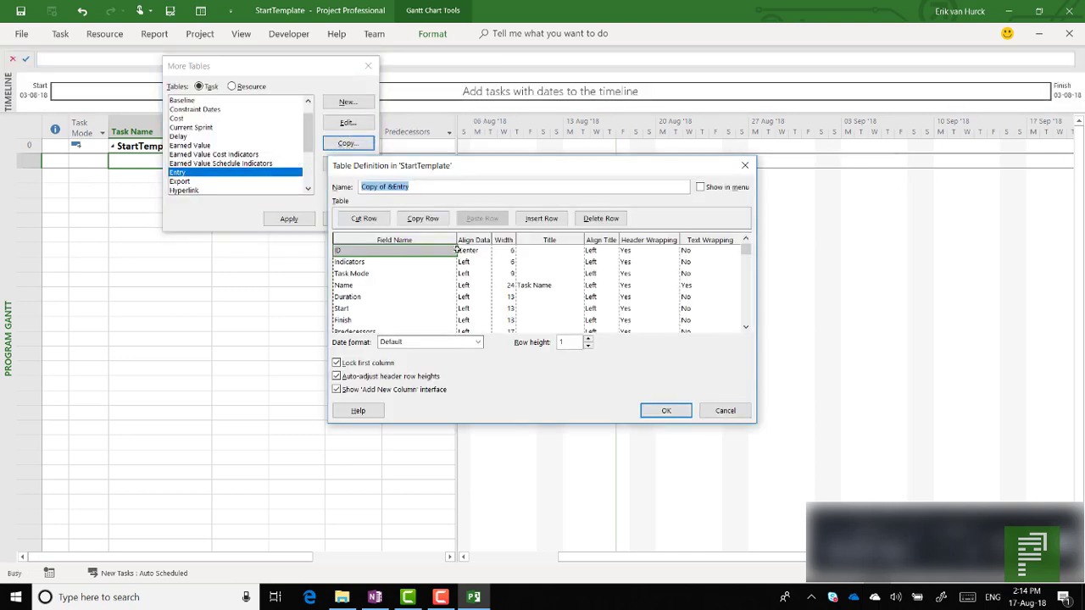
left_click(389, 187)
key("shift+Home")
type("Program")
left_click(700, 187)
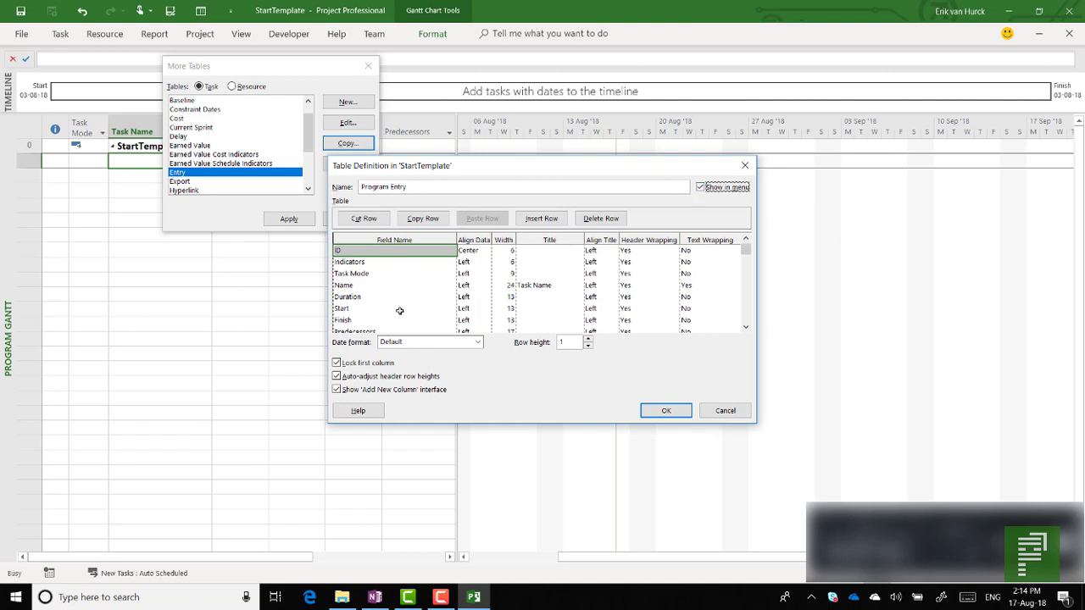
Add the Locations (Text1) field below Resource Names in the Program Entry table definition.
left_click(746, 328)
left_click(746, 327)
left_click(411, 310)
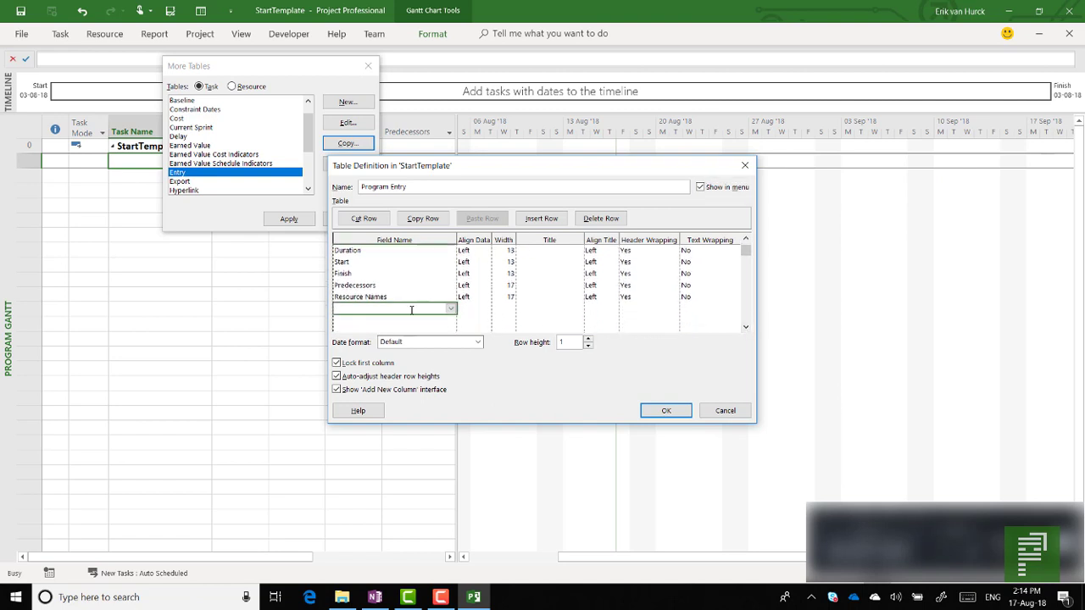
left_click(452, 310)
type("l")
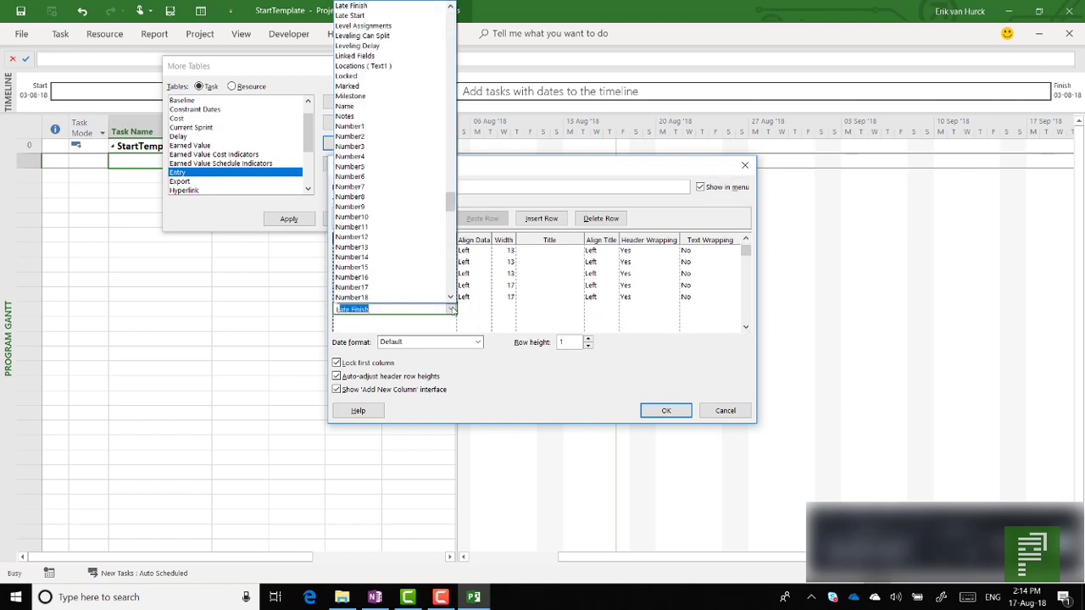
left_click(414, 67)
Add the Budget KPI (Text2) field below Locations and save the Program Entry table definition.
left_click(425, 319)
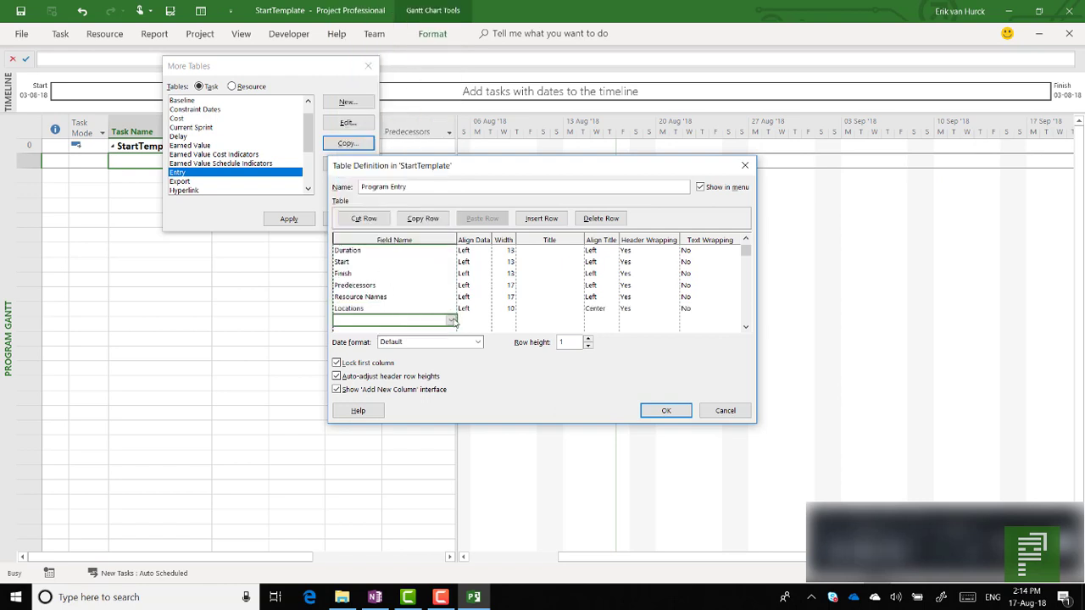
left_click(452, 321)
type("bu")
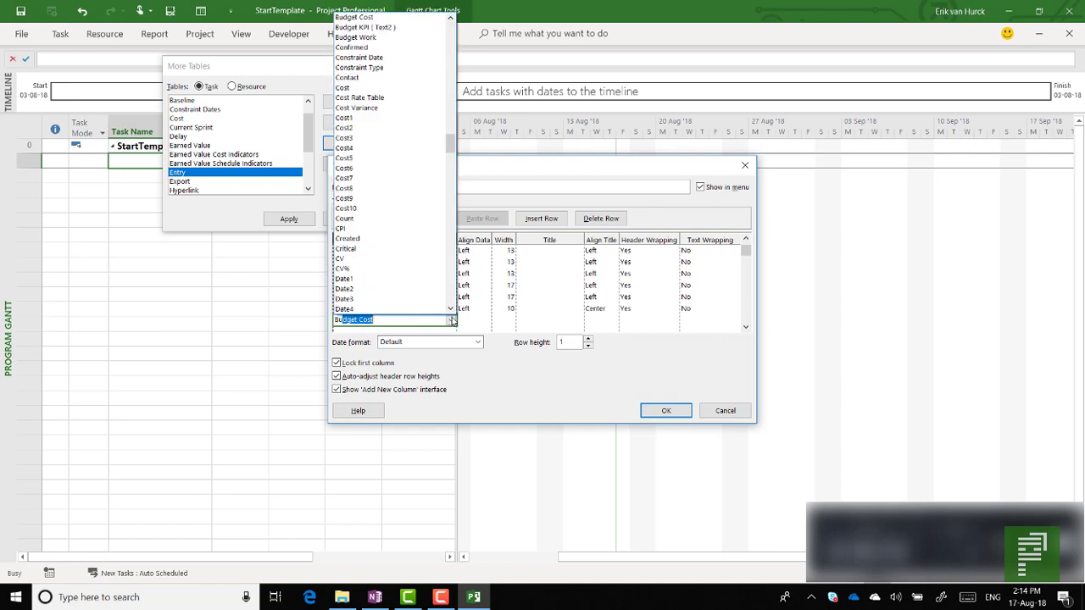
left_click(382, 27)
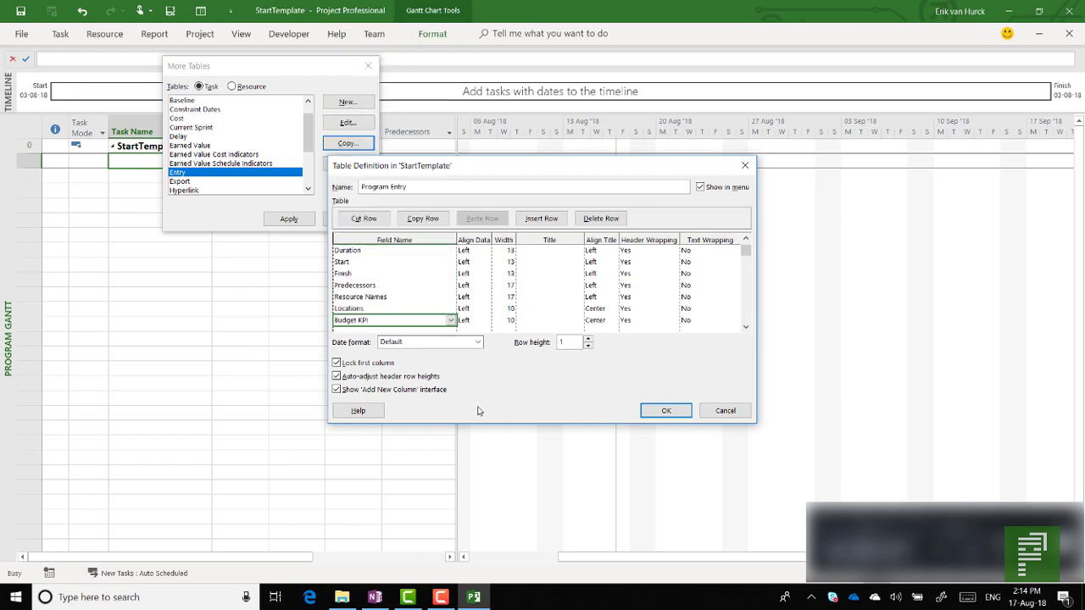
left_click(666, 412)
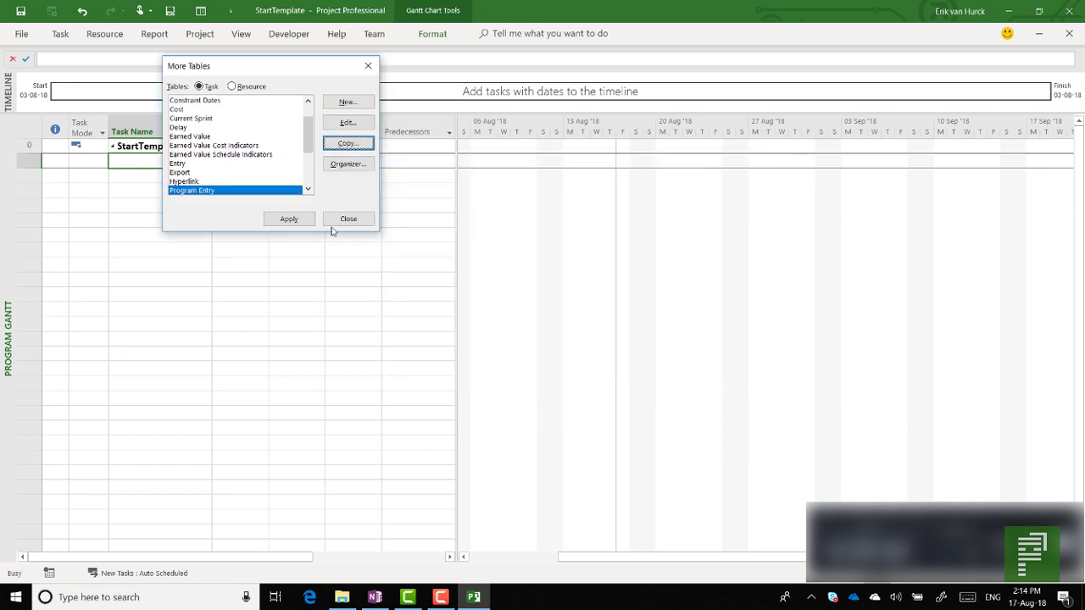
left_click(346, 218)
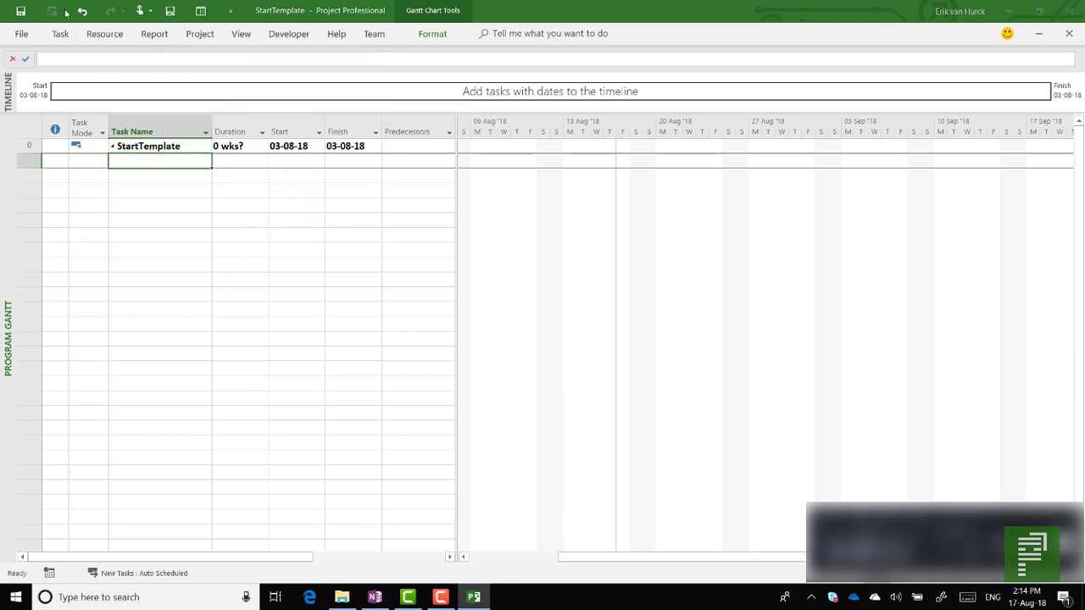
Edit the Program Gantt view definition to use the Program Entry table and apply the view.
left_click(242, 34)
left_click(15, 84)
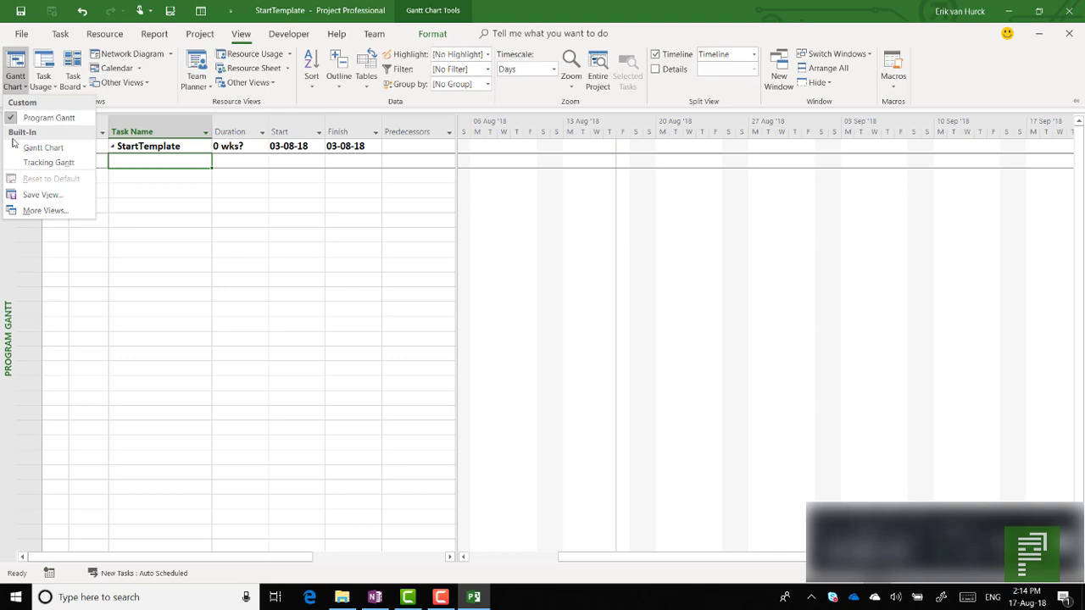
left_click(38, 211)
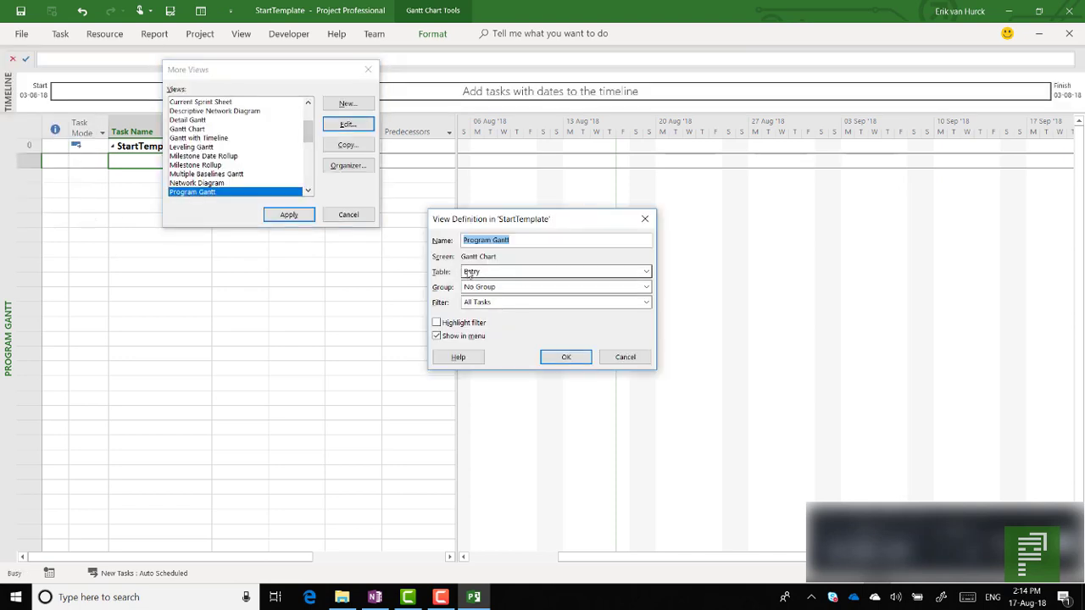
left_click(496, 273)
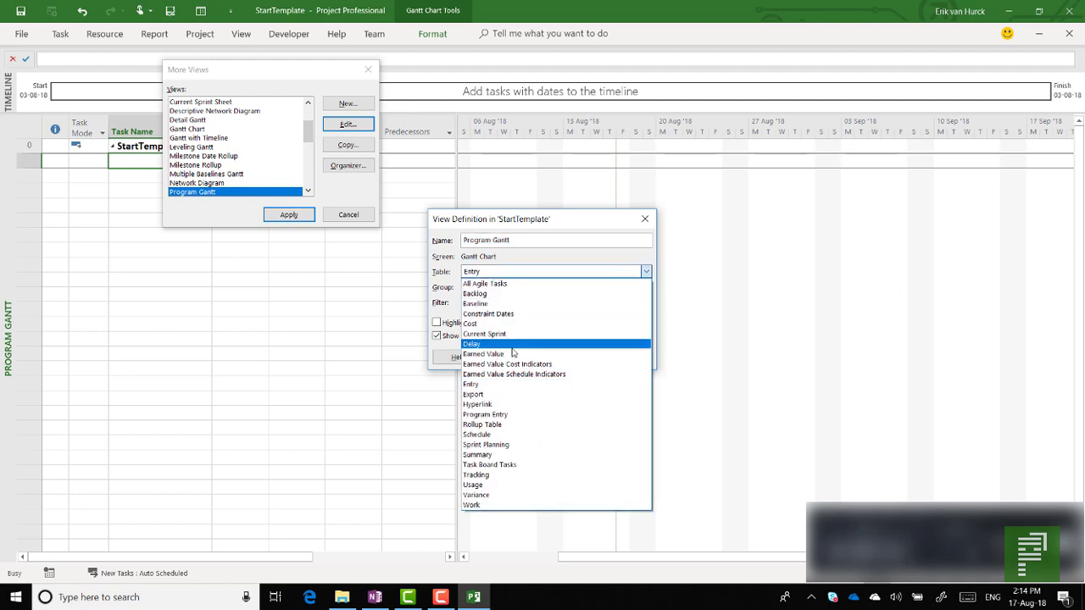
left_click(521, 418)
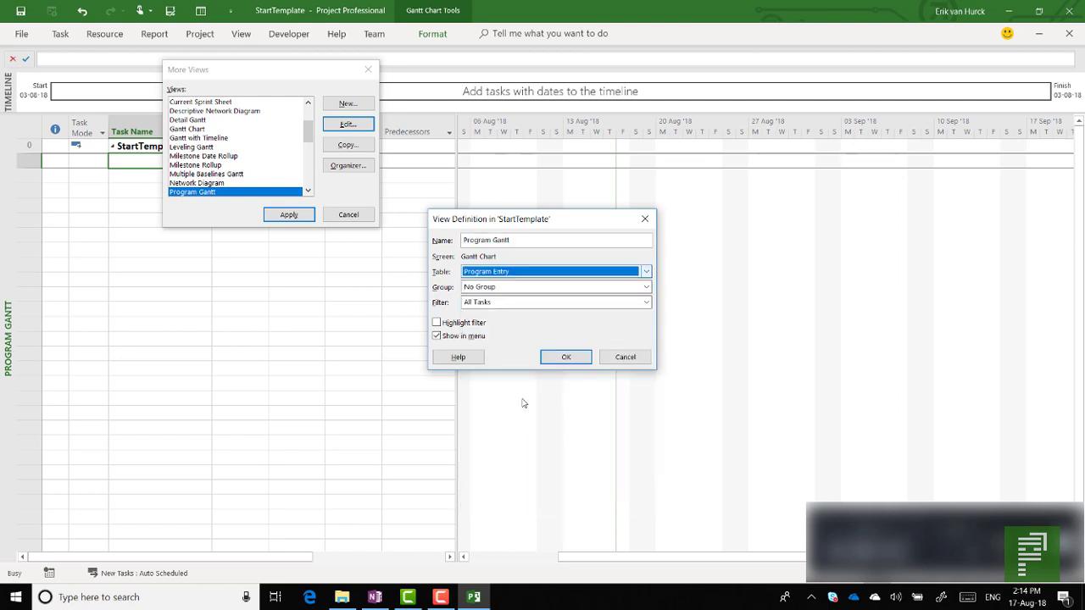
left_click(562, 356)
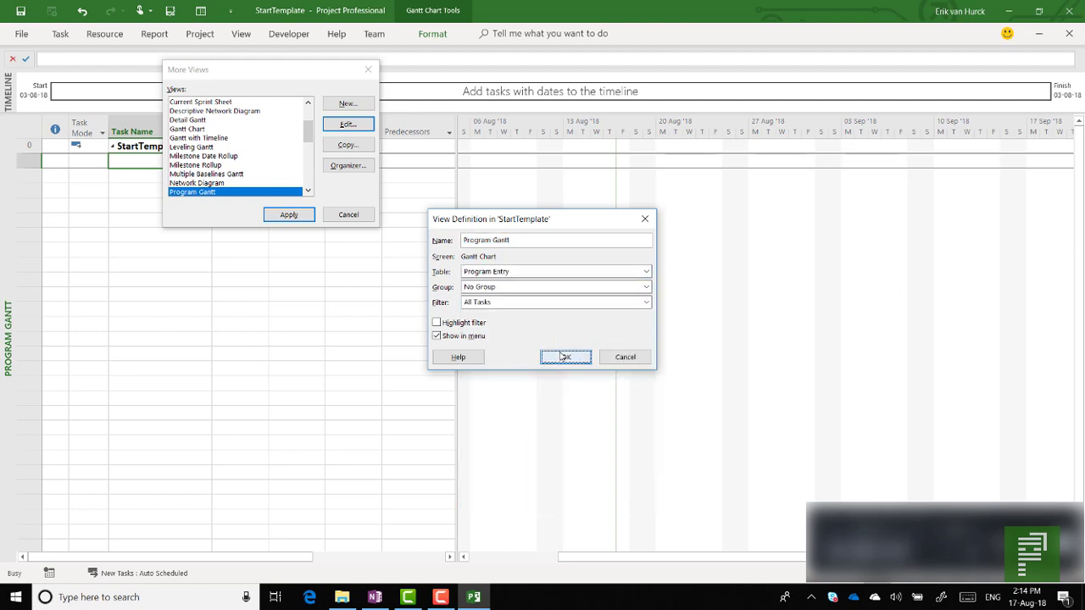
left_click(289, 214)
left_click(127, 172)
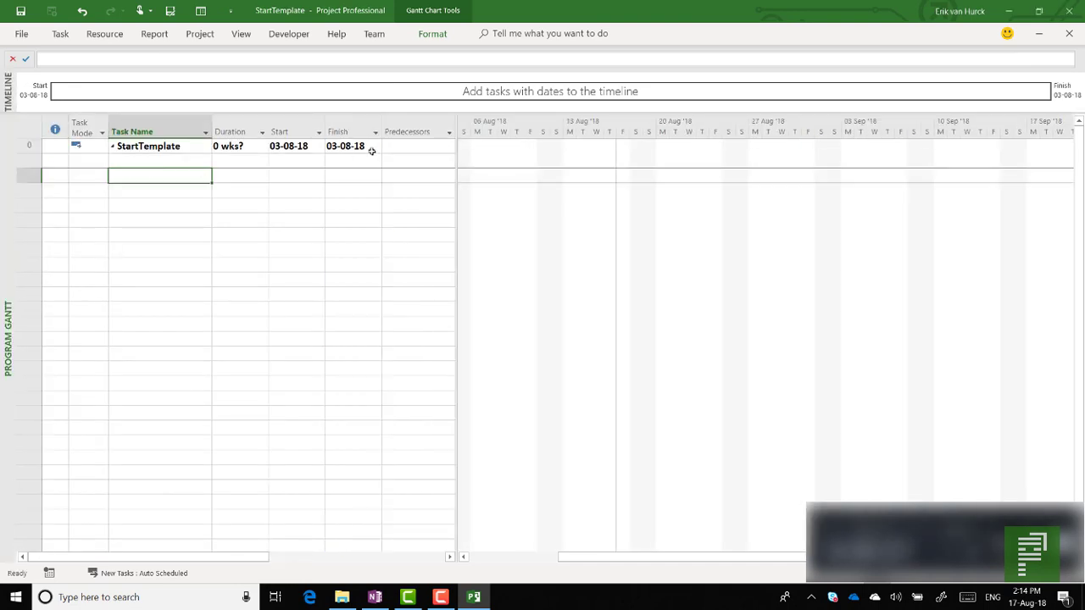
Widen the task table beside the Gantt chart to show the columns through Budget KPI, aligning the divider with that column's edge.
left_click_drag(458, 162, 643, 165)
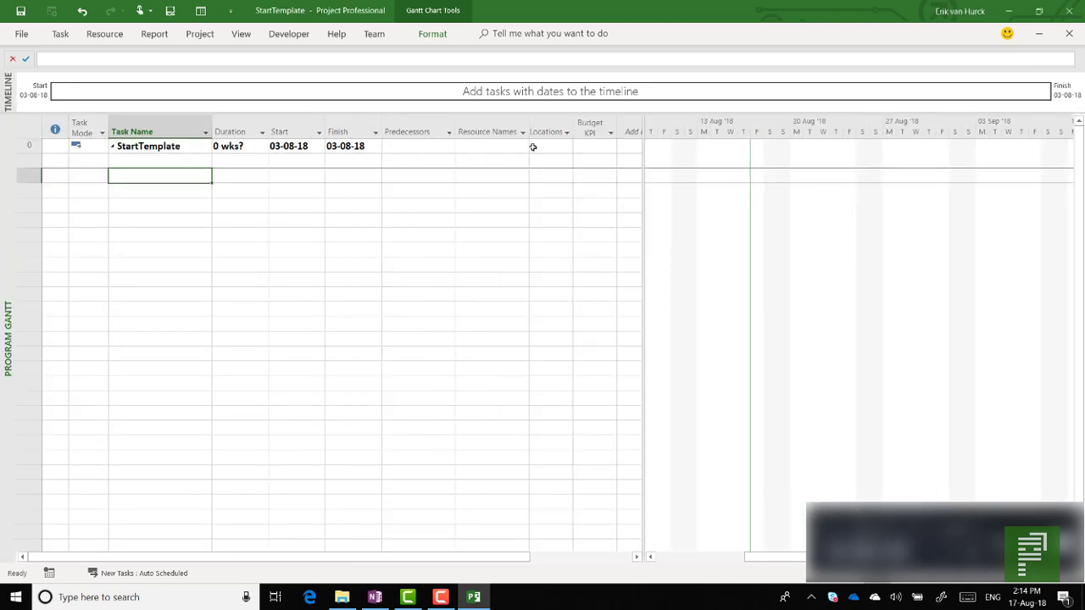
left_click(499, 147)
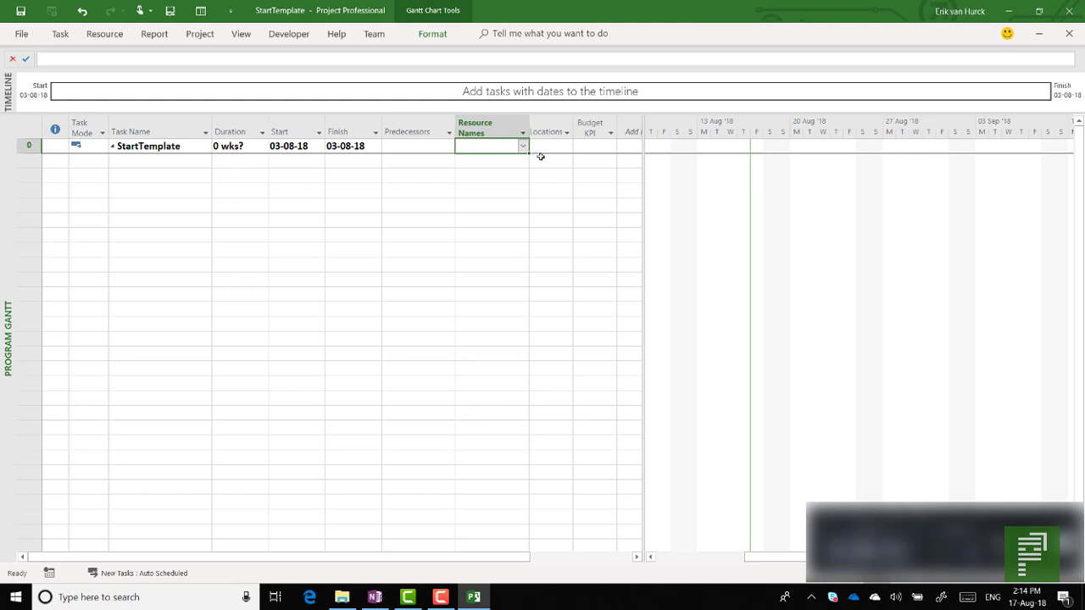
left_click(551, 150)
left_click(604, 148)
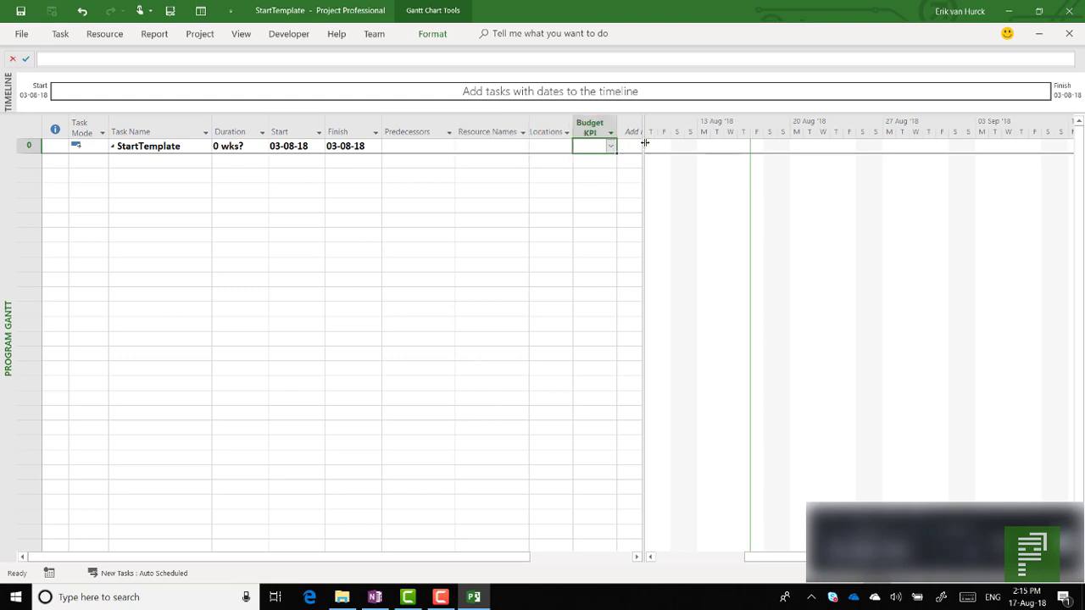
left_click_drag(646, 147, 644, 144)
double_click(643, 143)
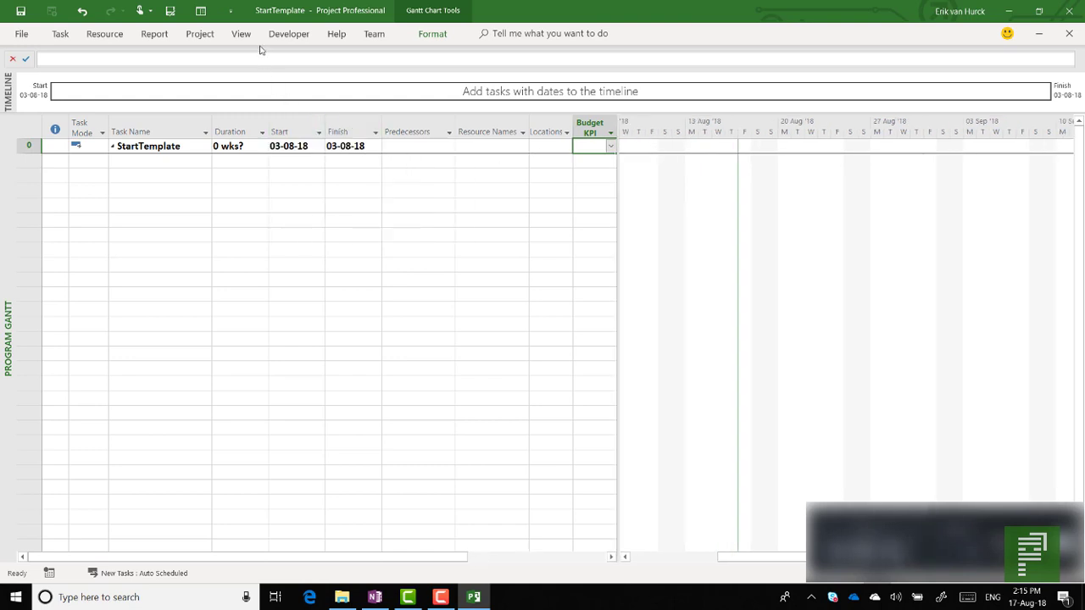
Add a New Year exception dated 01-01-2019 to the Standard project calendar.
left_click(200, 34)
left_click(326, 80)
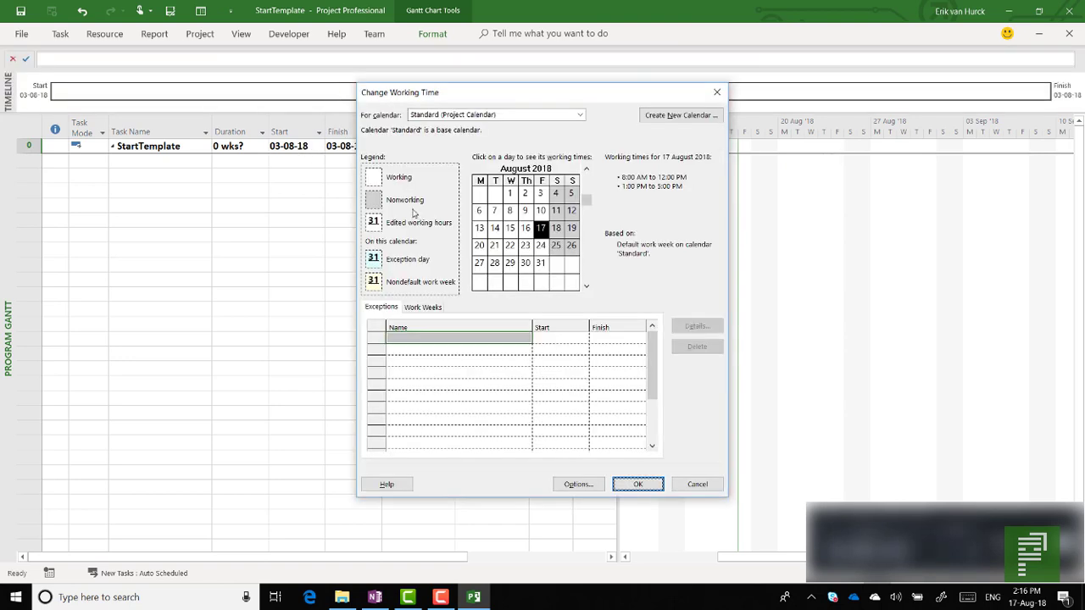
left_click(465, 333)
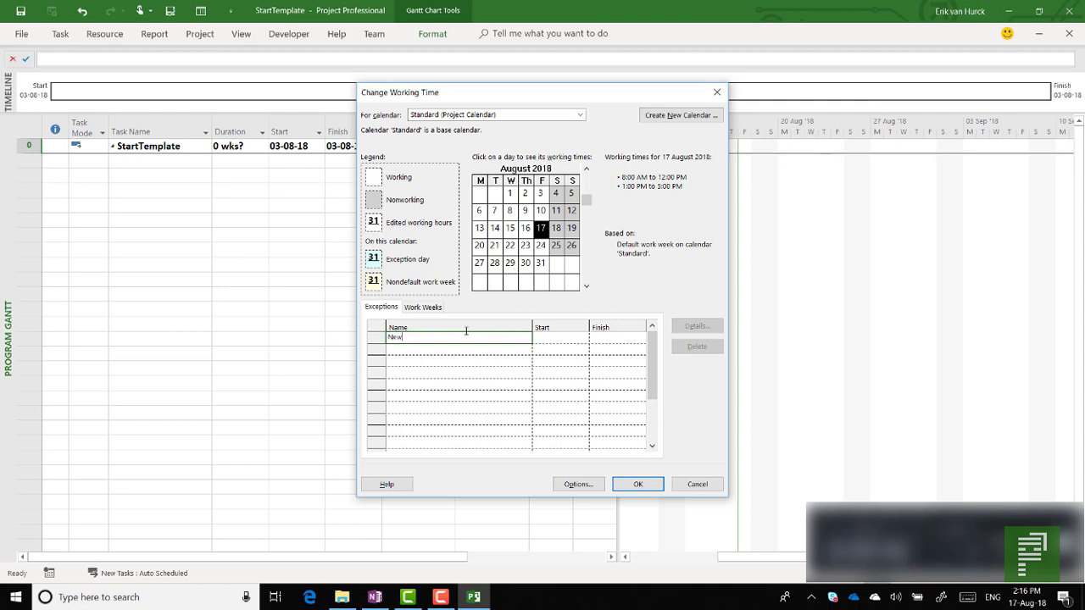
left_click(564, 337)
left_click(583, 338)
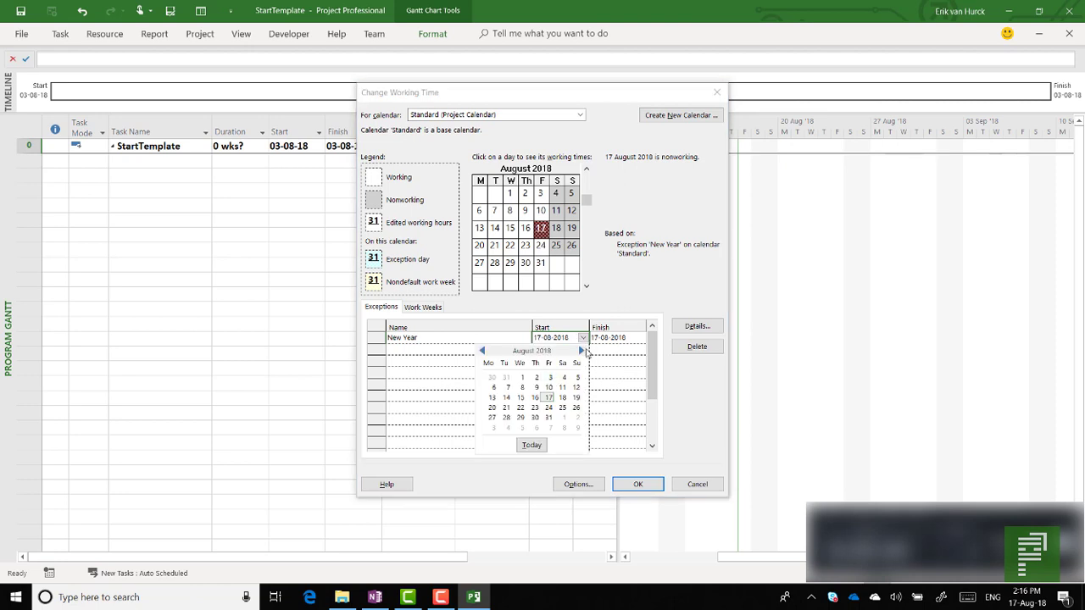
left_click(554, 339)
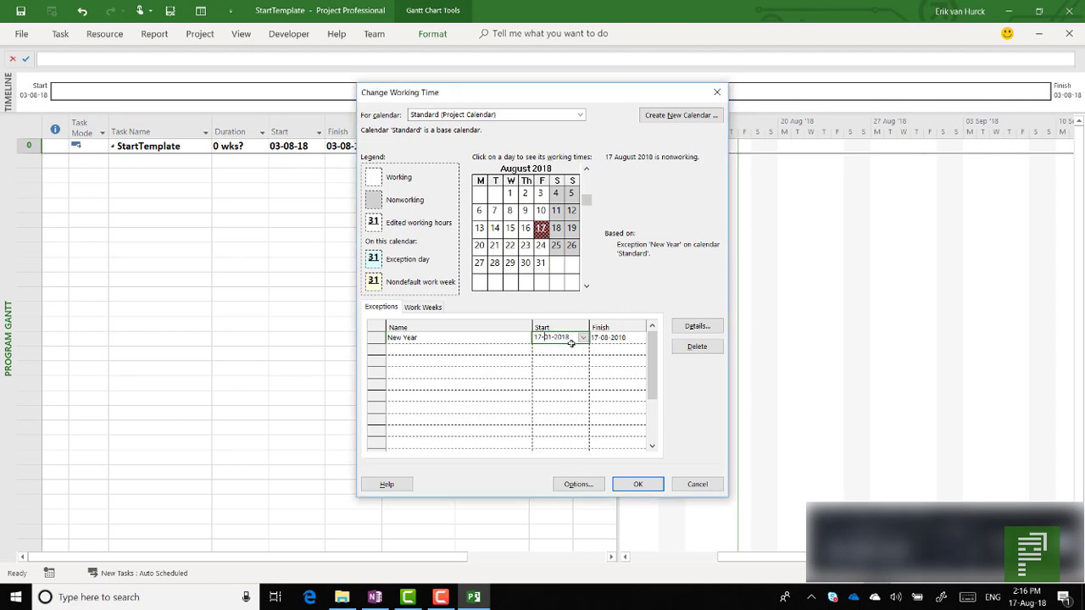
key("Left")
key("BackSpace")
key("Return")
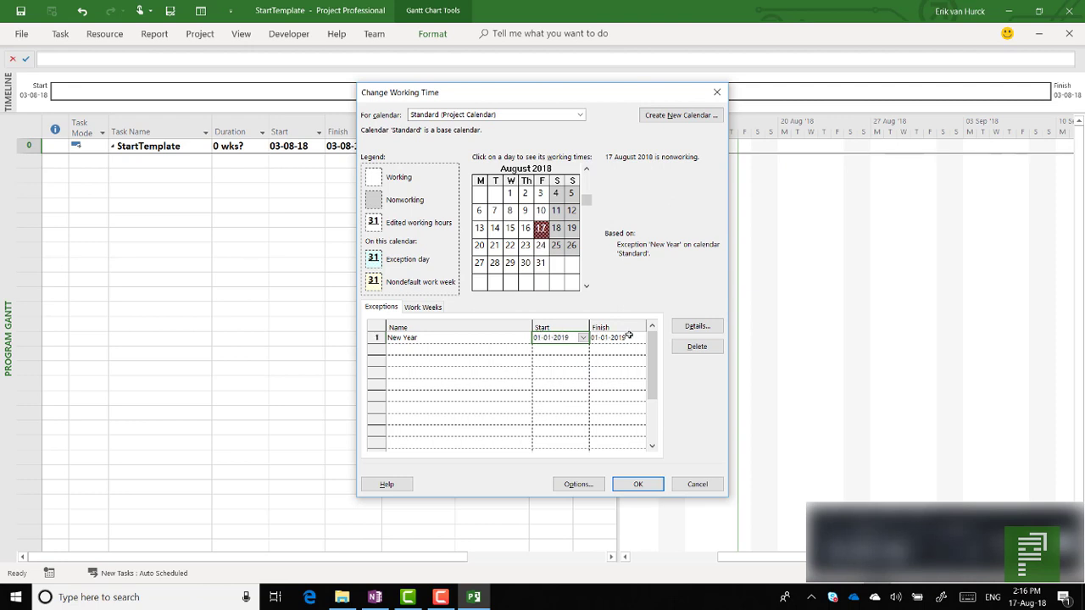
Make the New Year exception a nonworking day that recurs yearly on 01 January through 2028.
left_click(717, 327)
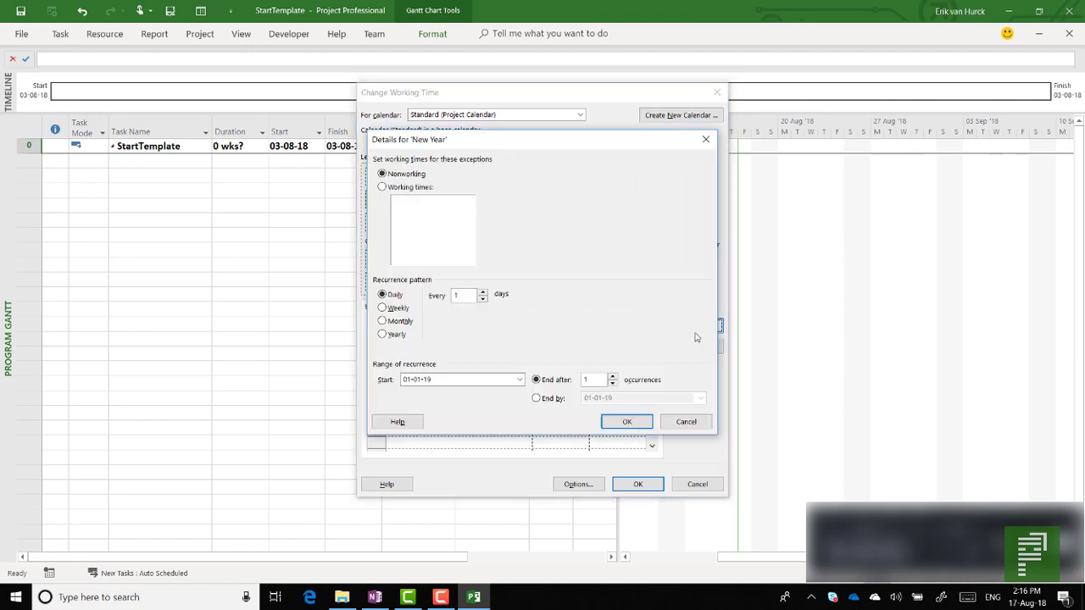
left_click(382, 335)
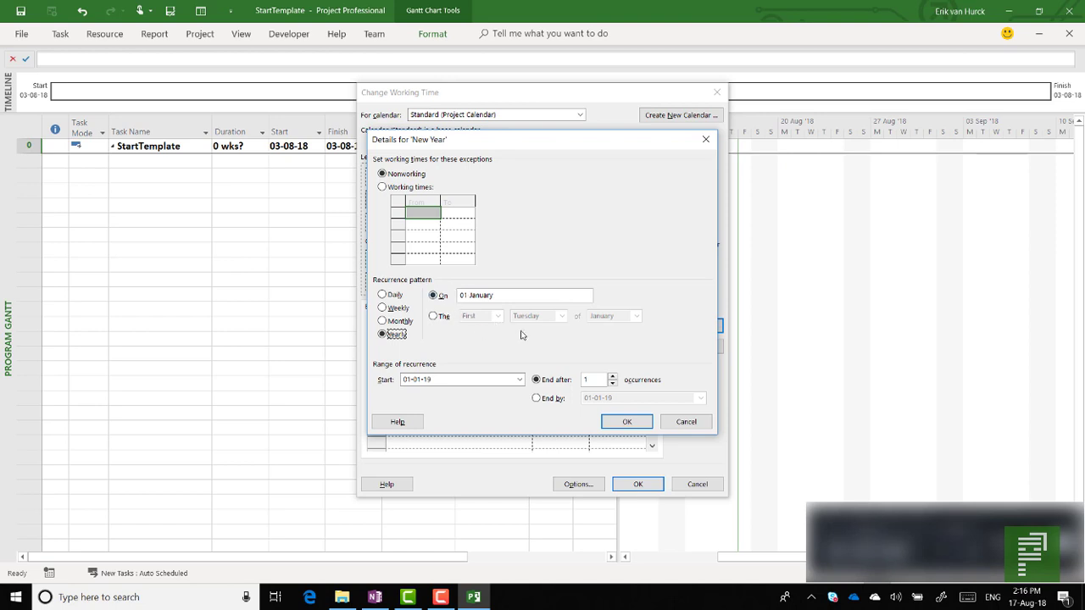
left_click(612, 377)
left_click(627, 421)
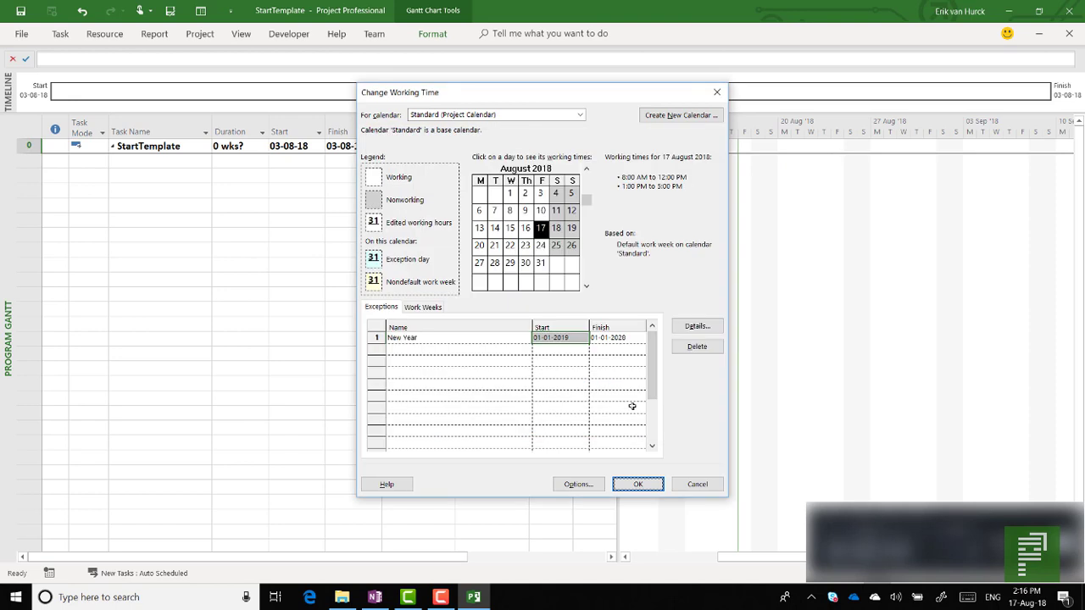
Add a second calendar exception named Sinterklaas, dated 05-12-2019.
left_click(512, 348)
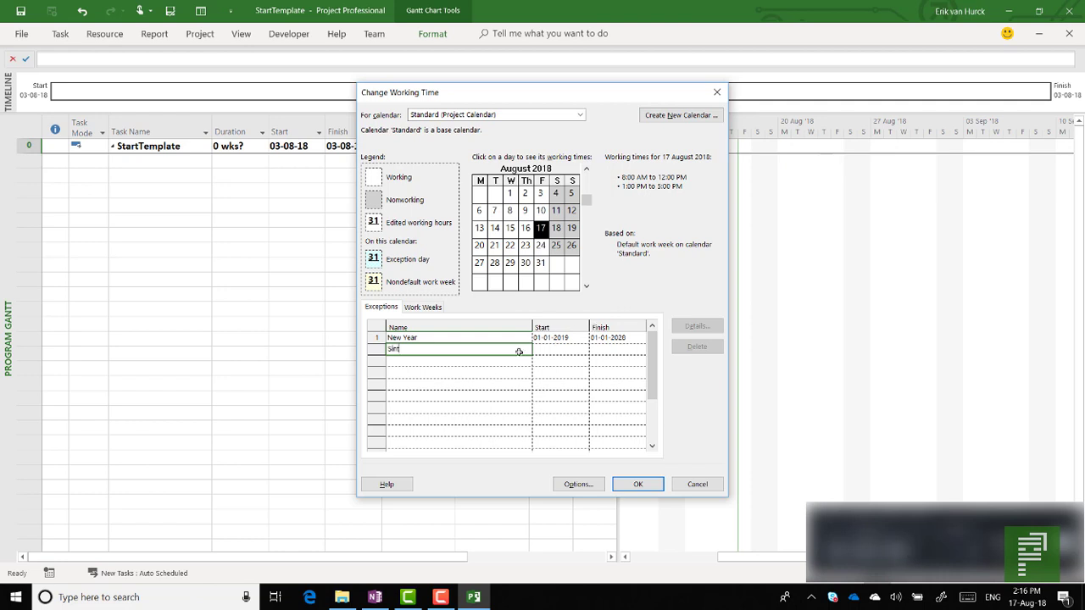
left_click(536, 350)
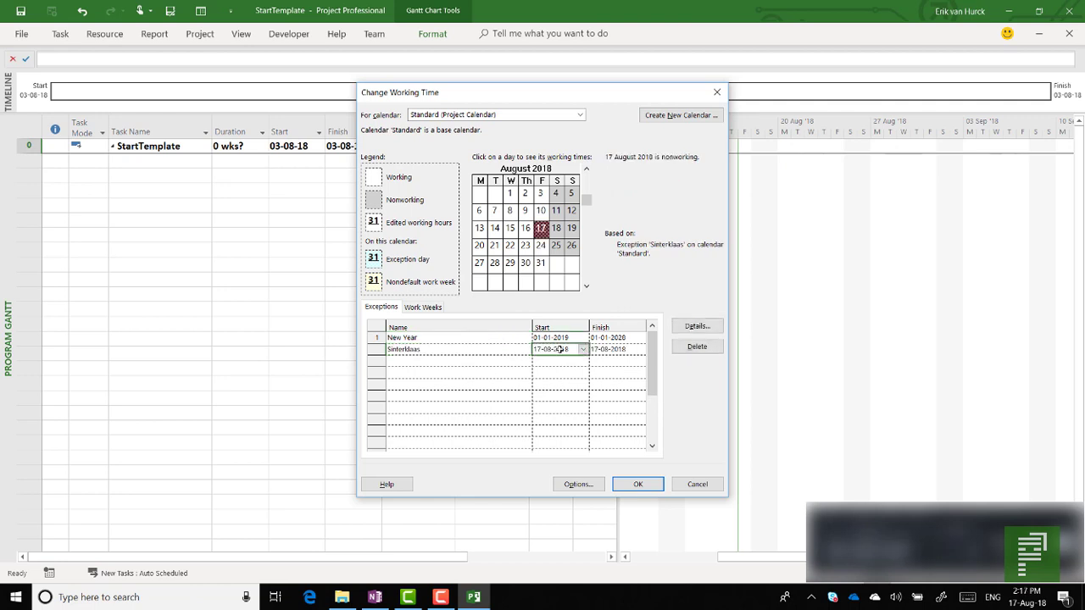
type("5-12-2019")
left_click(596, 350)
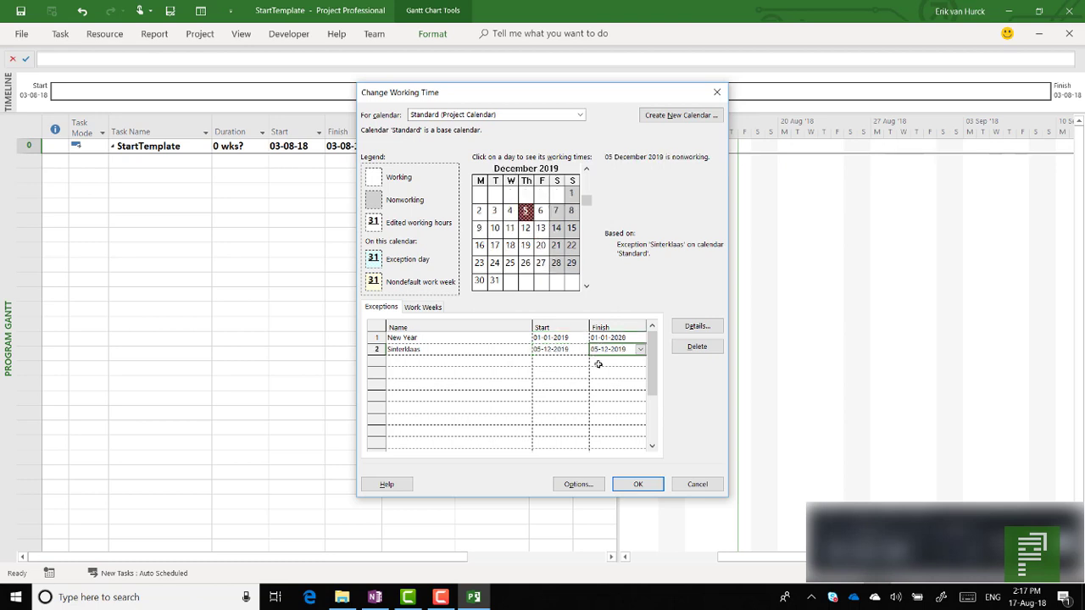
Set the Sinterklaas exception to working times and remove the 1:00 PM to 5:00 PM shift, keeping 8:00 AM to 12:00 PM.
left_click(697, 326)
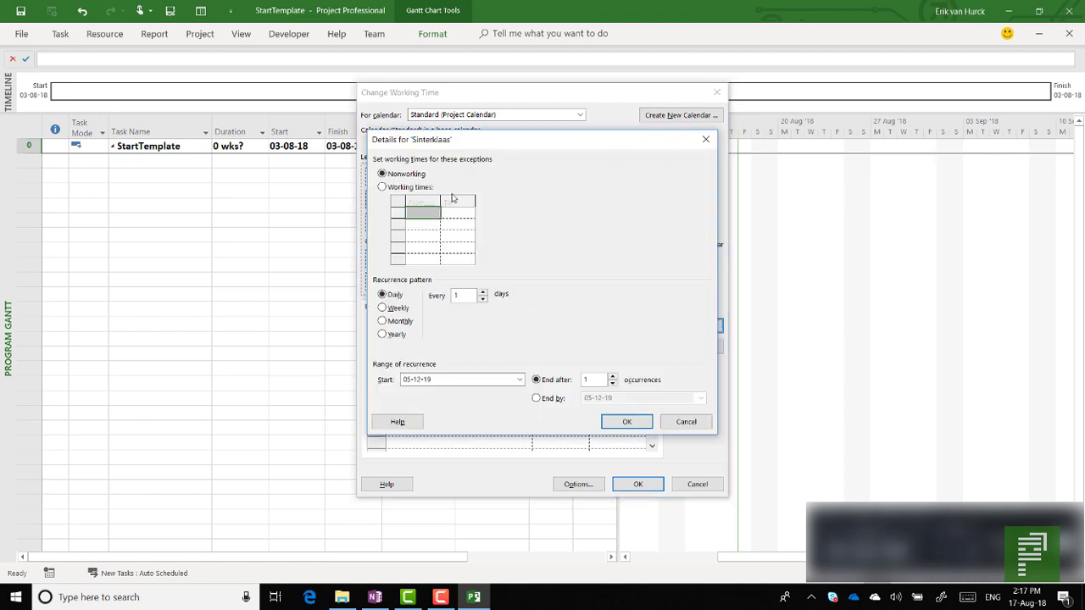
left_click(407, 188)
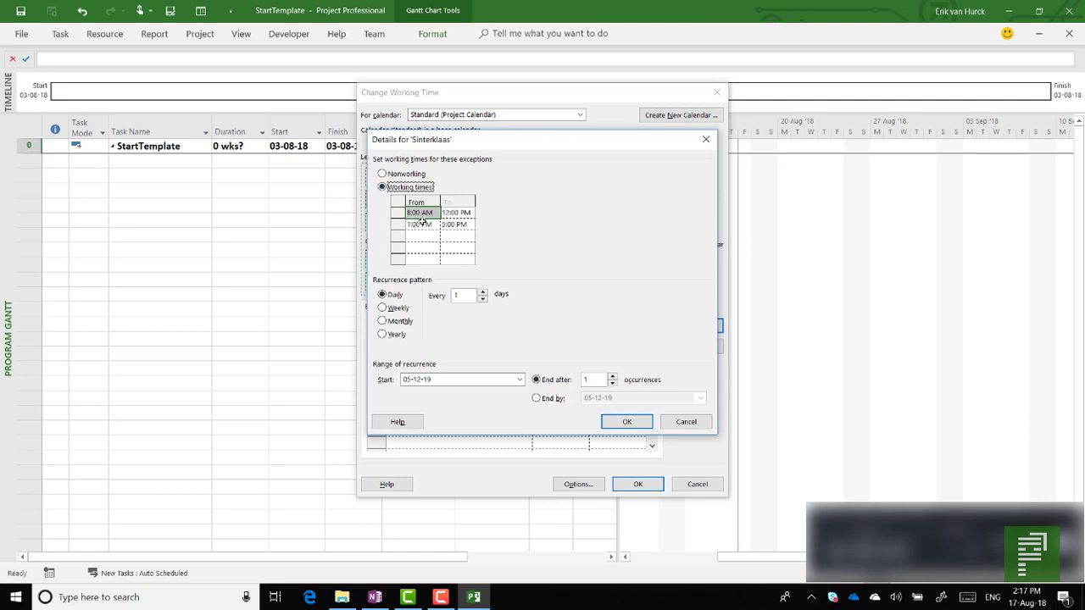
left_click(421, 224)
left_click(397, 224)
key("Delete")
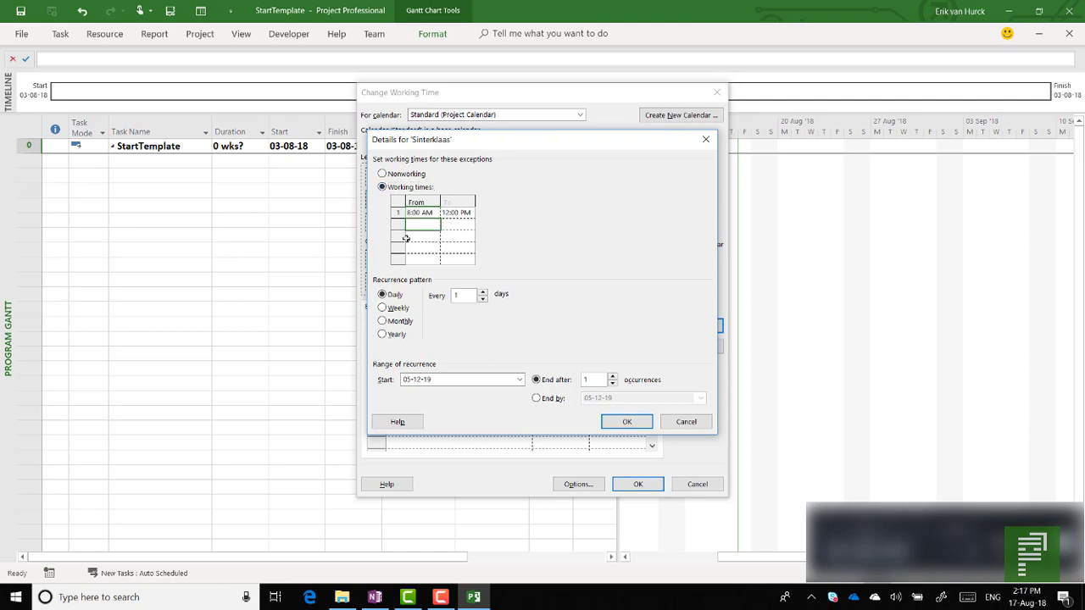
Make the Sinterklaas exception recur yearly on 05 December through 2028 and save the calendar changes.
left_click(383, 335)
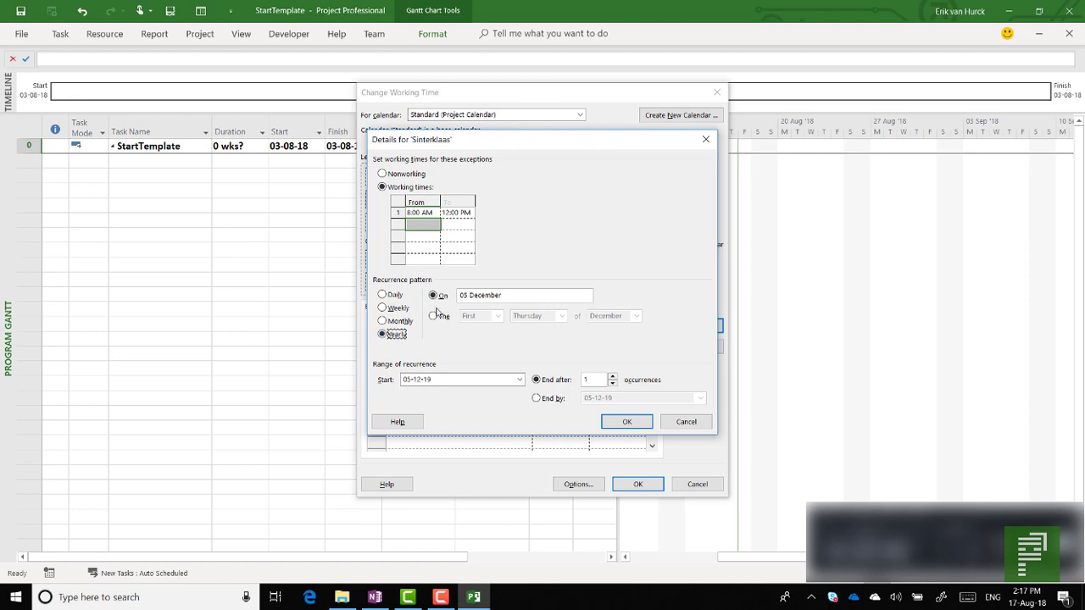
left_click(613, 377)
left_click(614, 423)
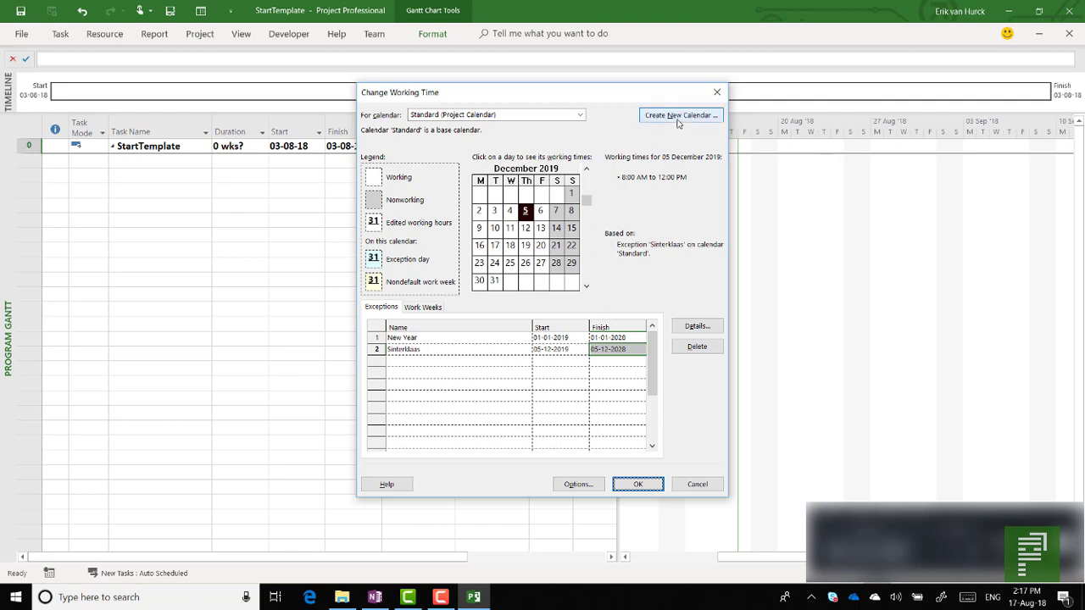
left_click(638, 485)
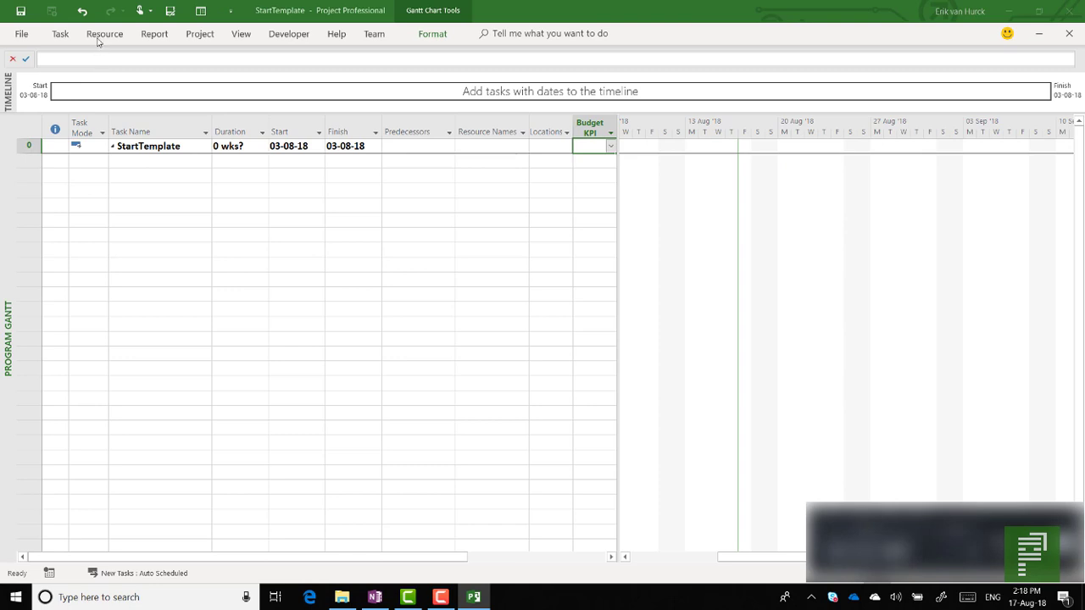
Rename the resource custom field Text1 to Role.
left_click(200, 35)
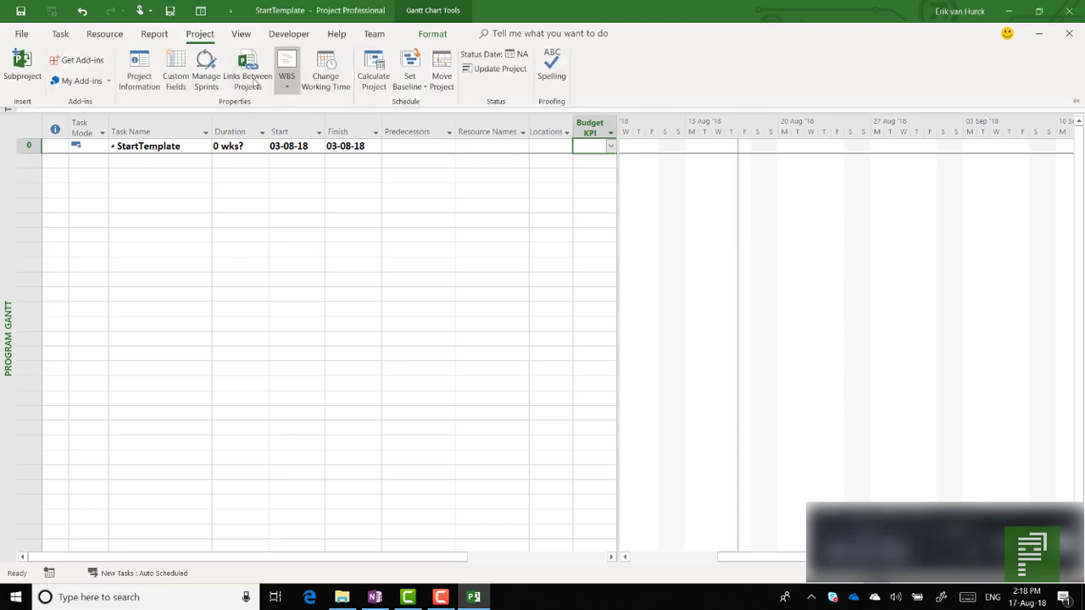
left_click(188, 89)
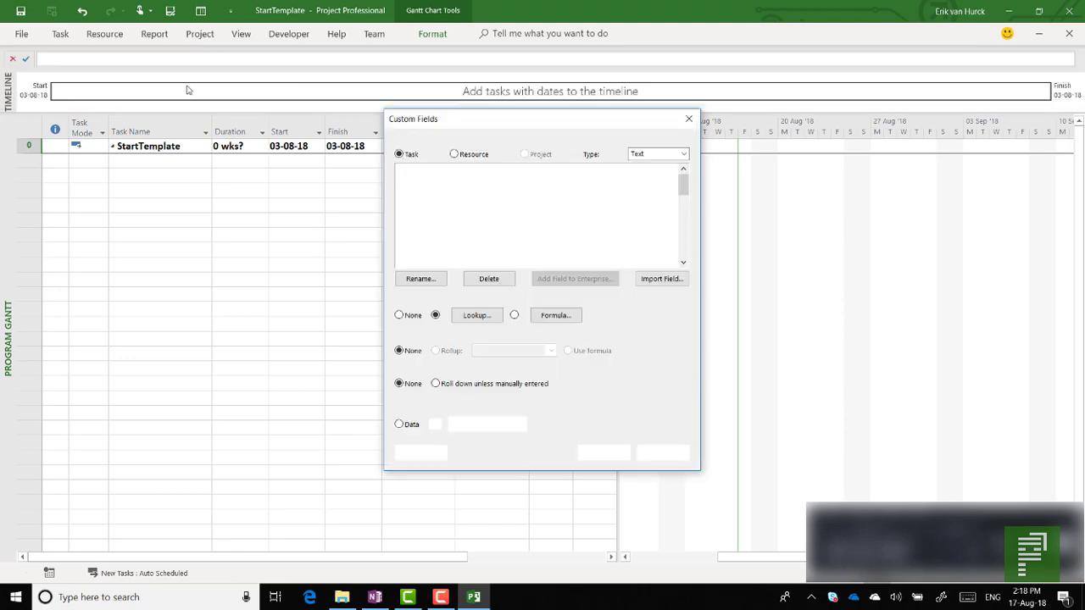
left_click(455, 157)
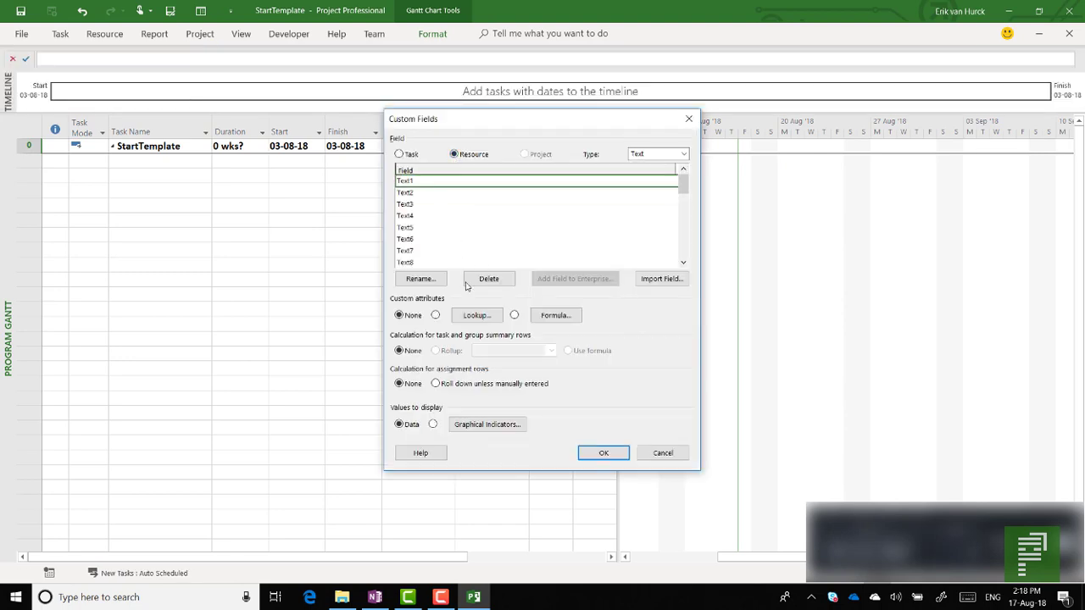
left_click(424, 281)
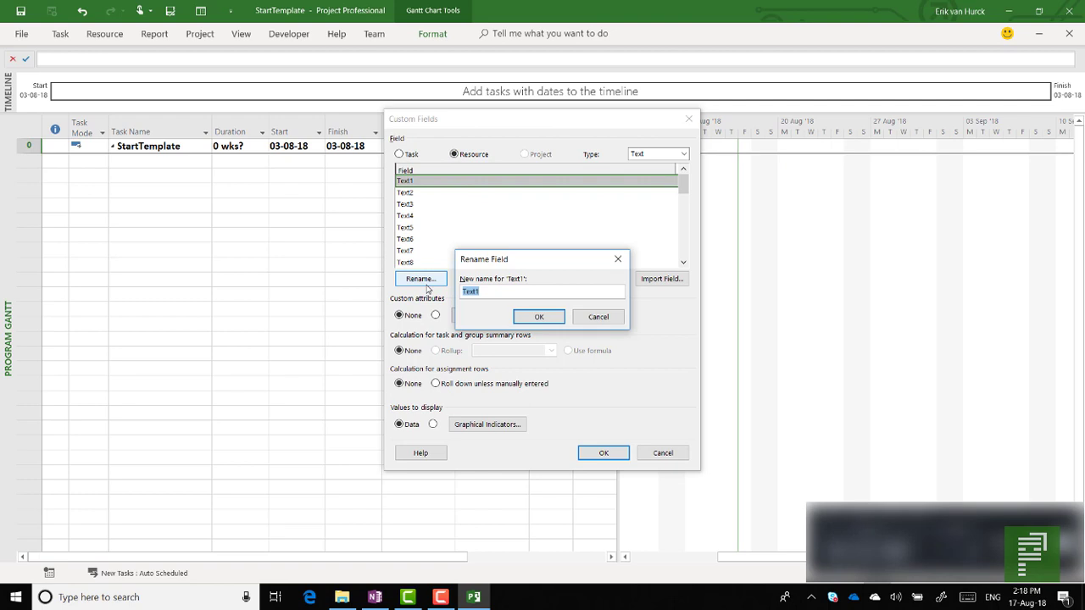
type("Role")
left_click(555, 317)
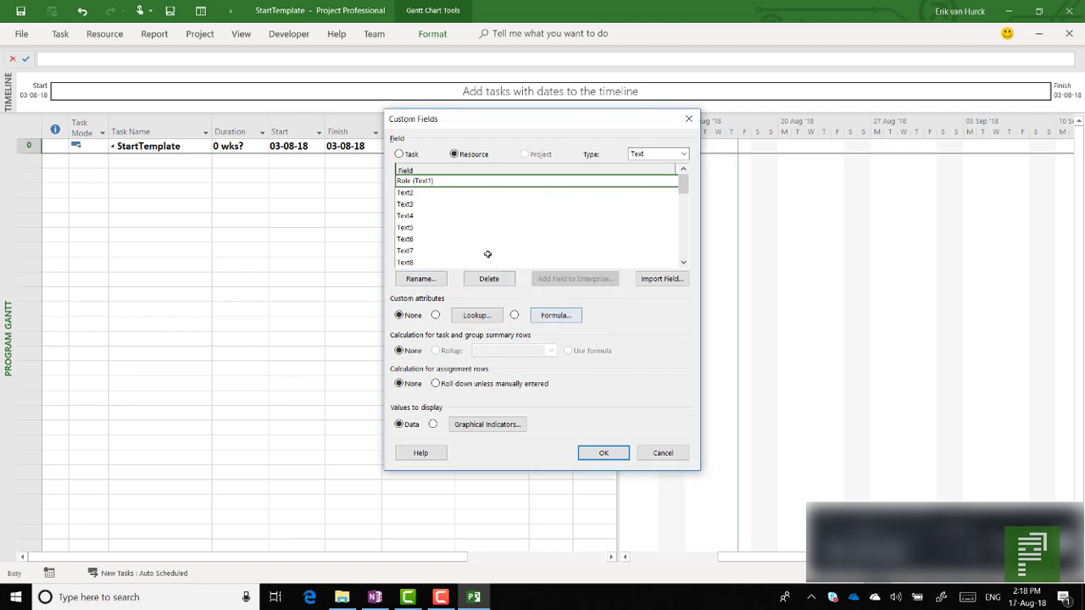
Give the Role field a lookup table with the values Lead Consultant, Consultant, BI Specialist and YouTuber.
left_click(496, 316)
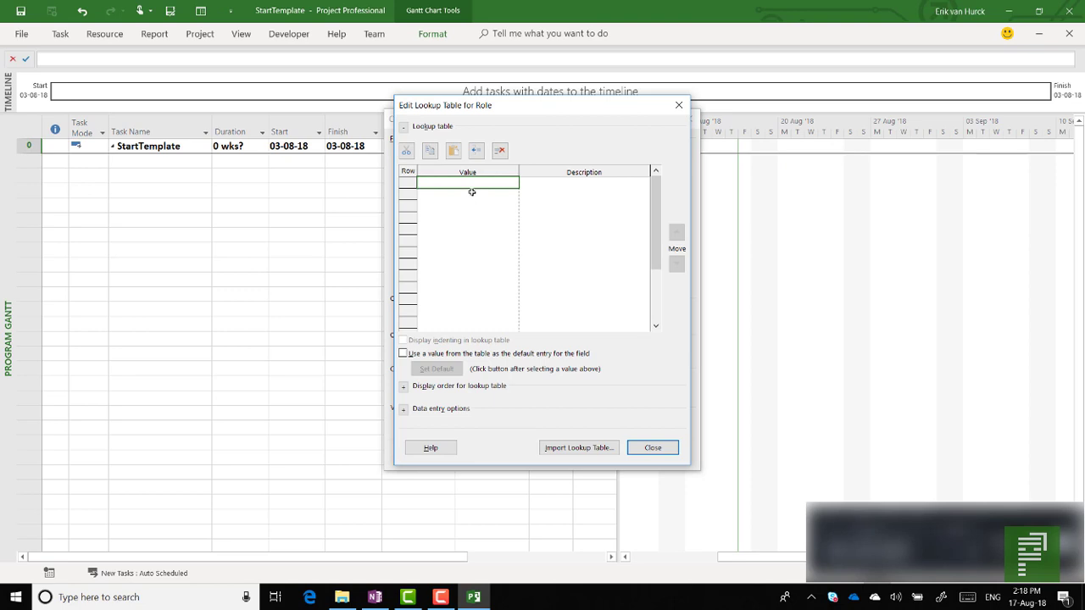
type("Lea")
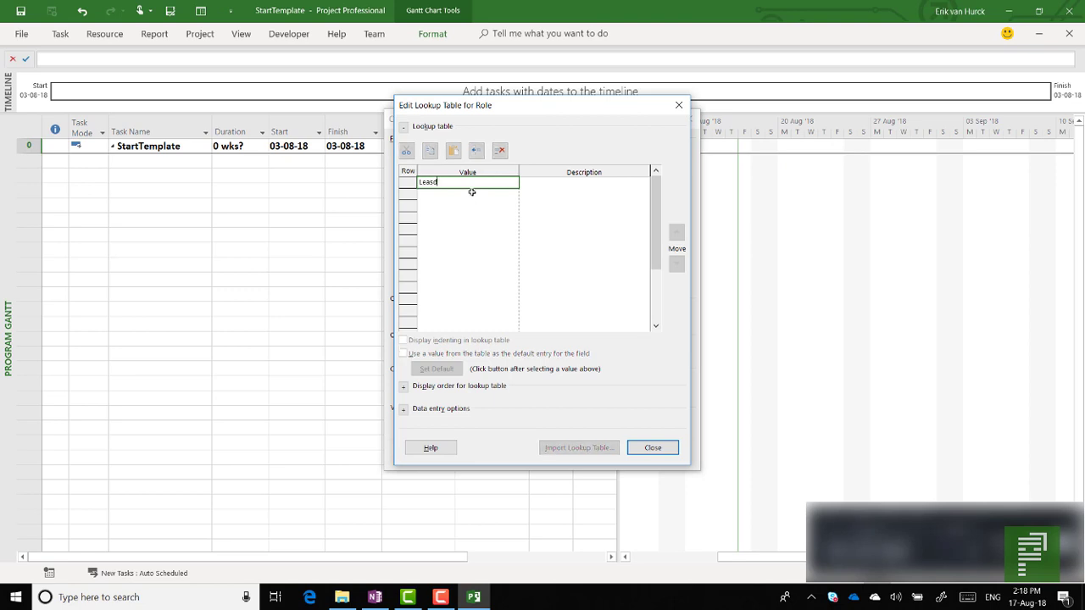
type("d Consultant")
key("Return")
type("Cons")
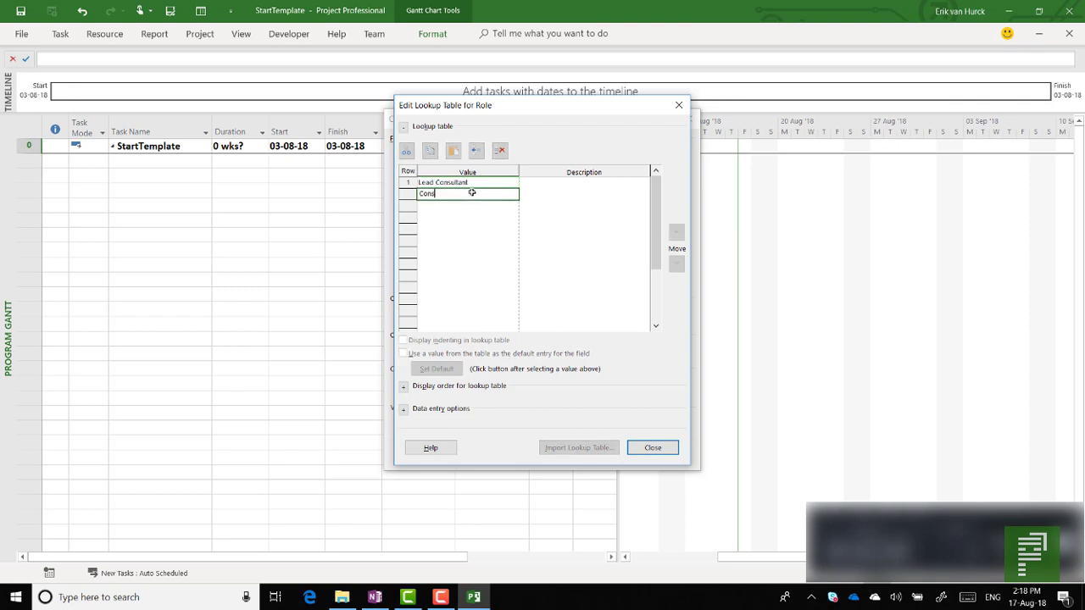
type("ultant")
key("Return")
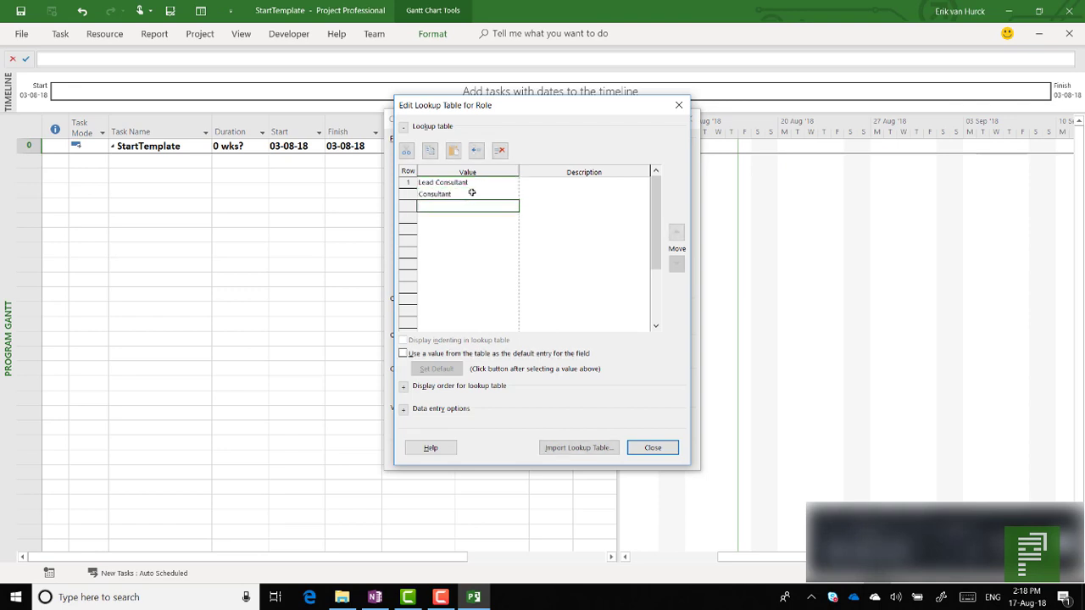
type("Bi")
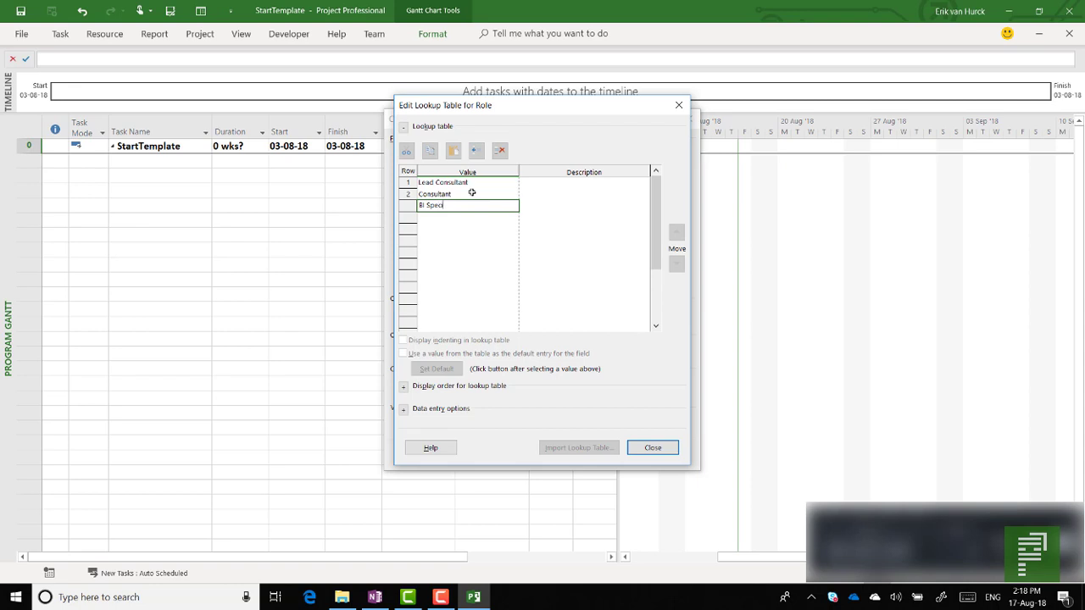
type(" Specialist")
key("Return")
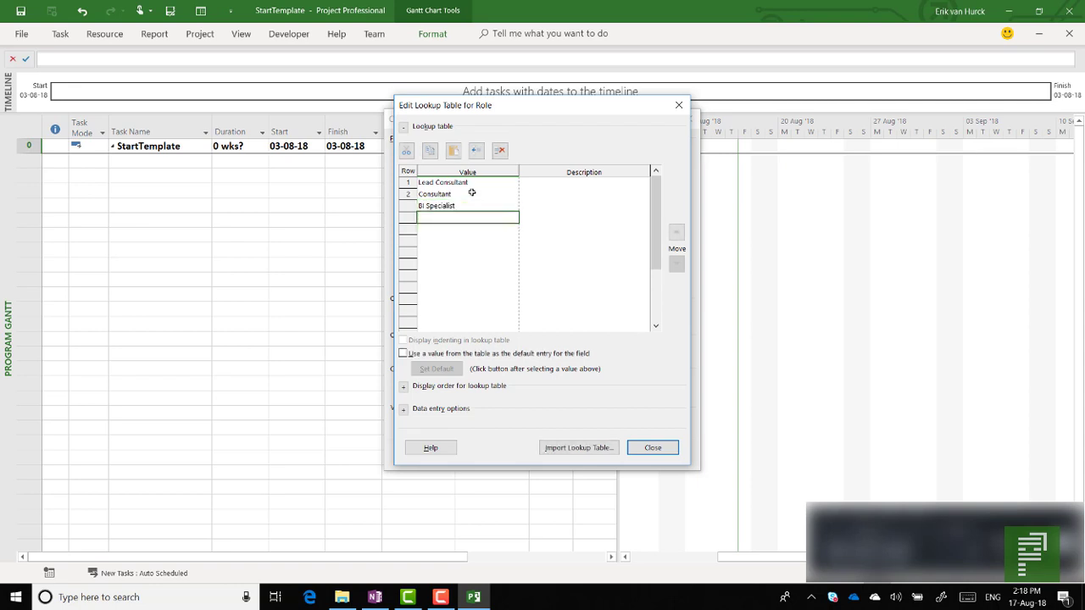
type("YouTuber")
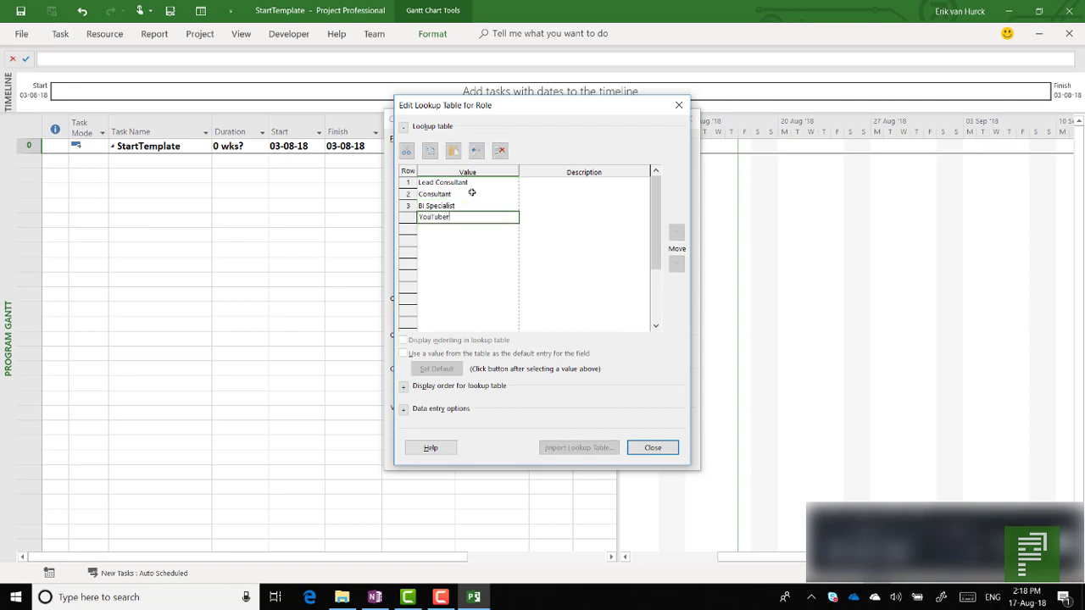
left_click(497, 322)
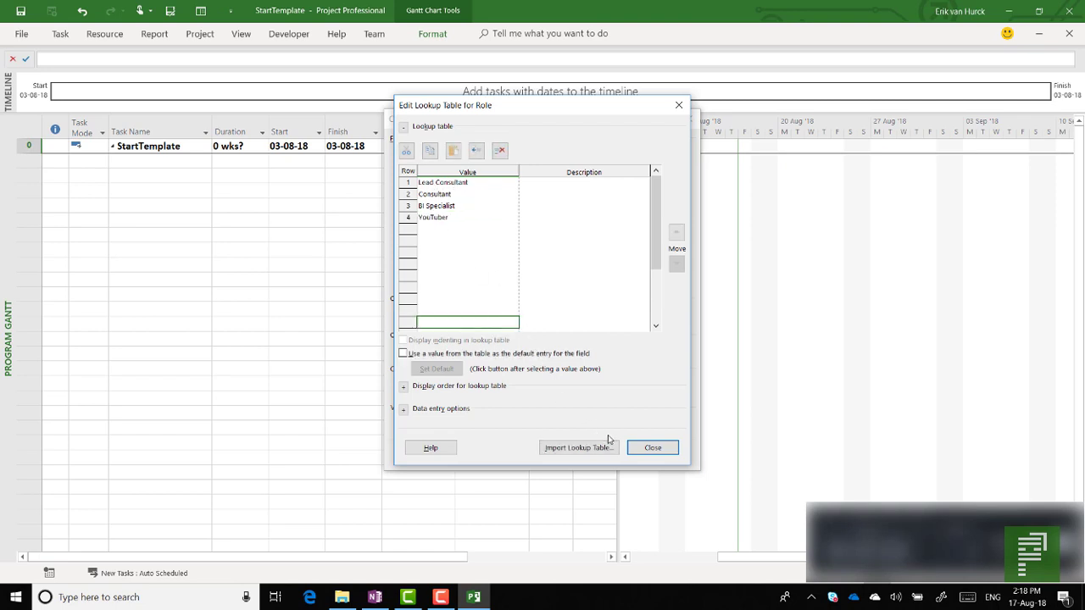
left_click(652, 449)
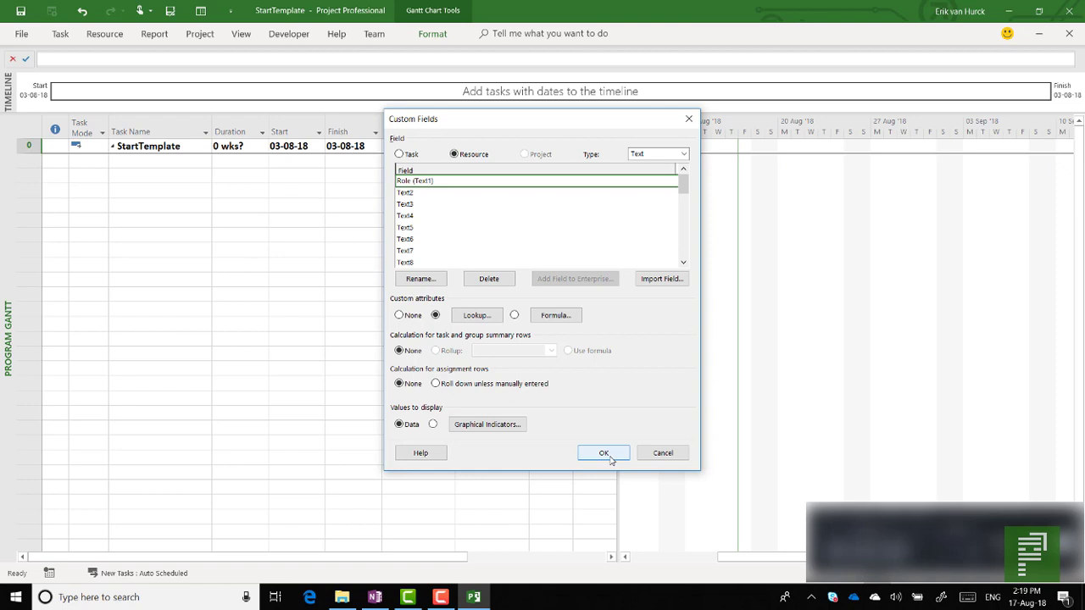
Rename the resource custom field Text2 to Offices.
left_click(415, 195)
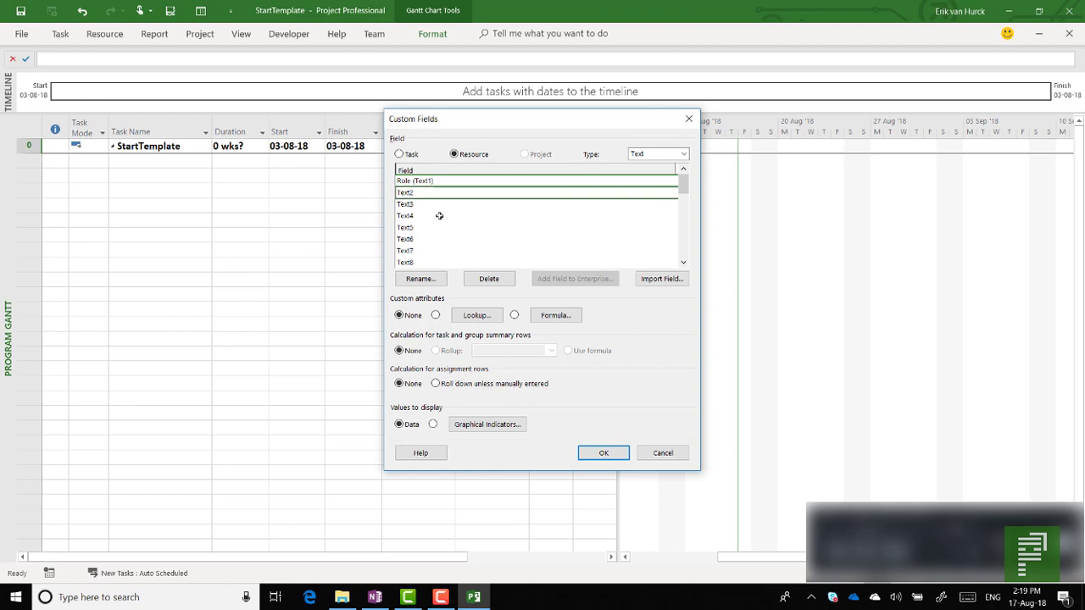
left_click(437, 279)
type("Offices")
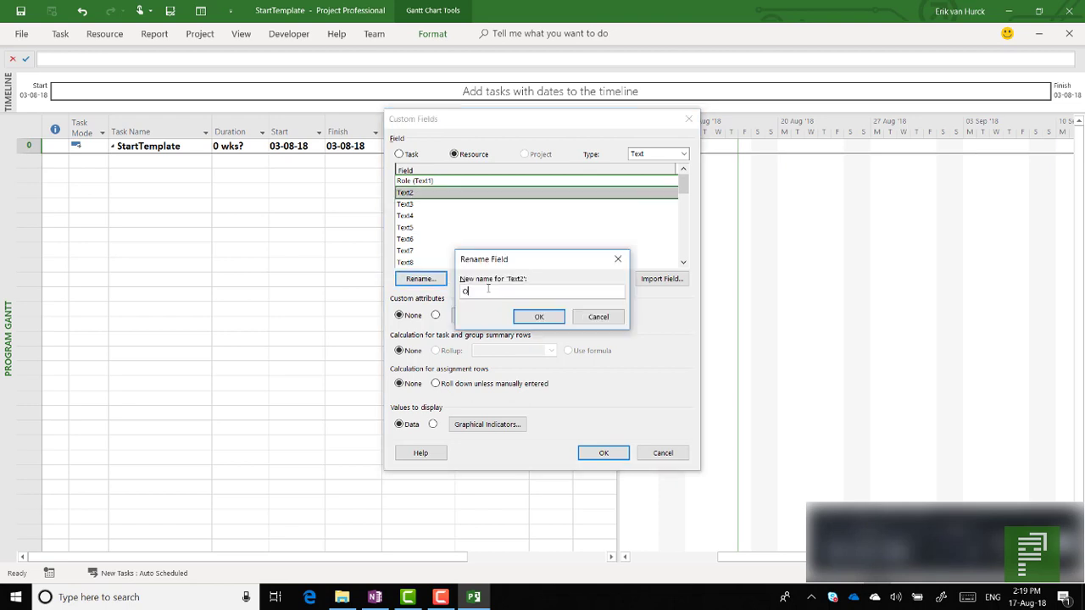
left_click(538, 316)
Give the Offices field a lookup table with the values Den Haag, Amsterdam, Copenhagen and Aarhus and save the custom fields.
left_click(477, 316)
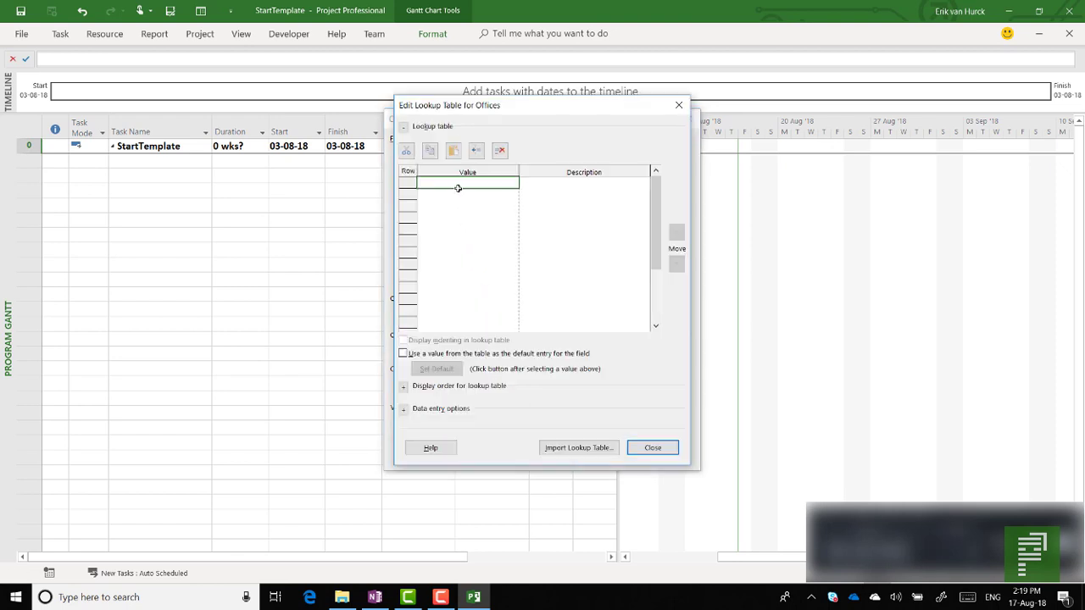
type("Utrecht")
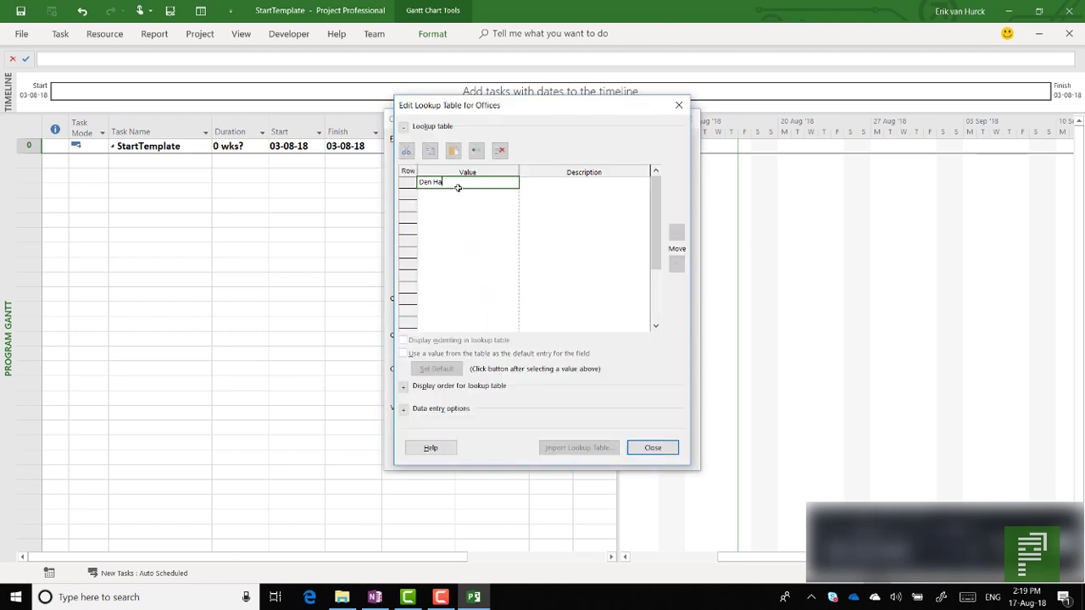
key("Return")
type("Amst")
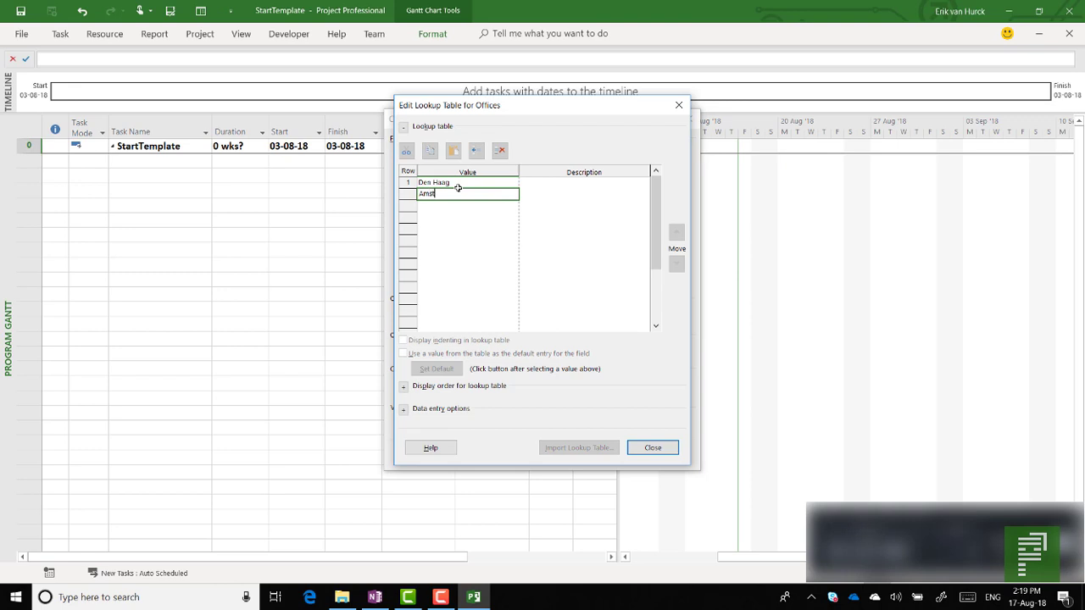
type("erdam")
key("Return")
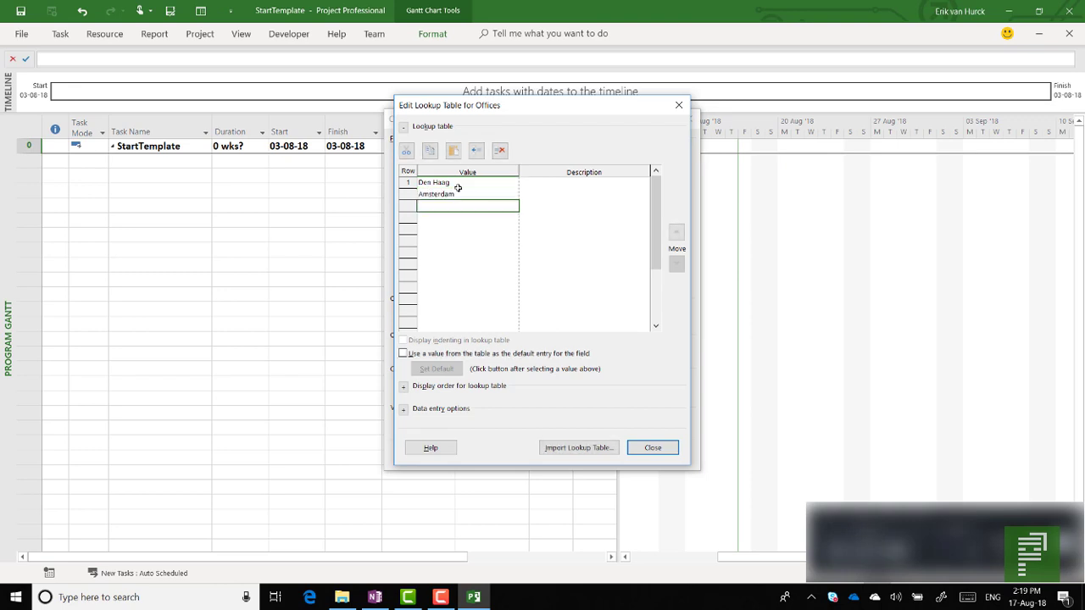
type("Copenhagen")
key("Return")
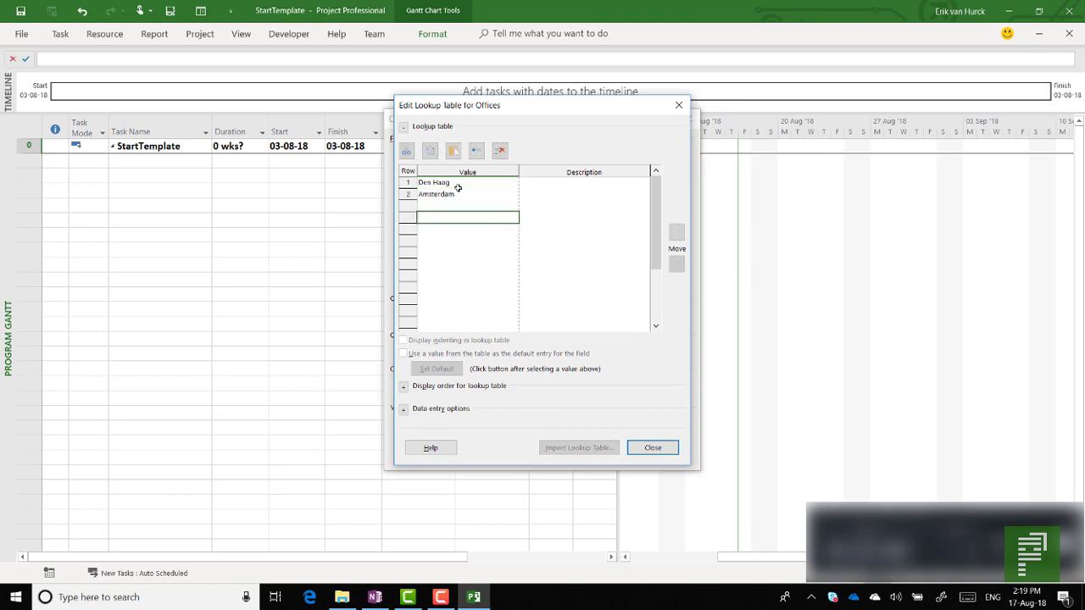
type("Aarhus")
key("Return")
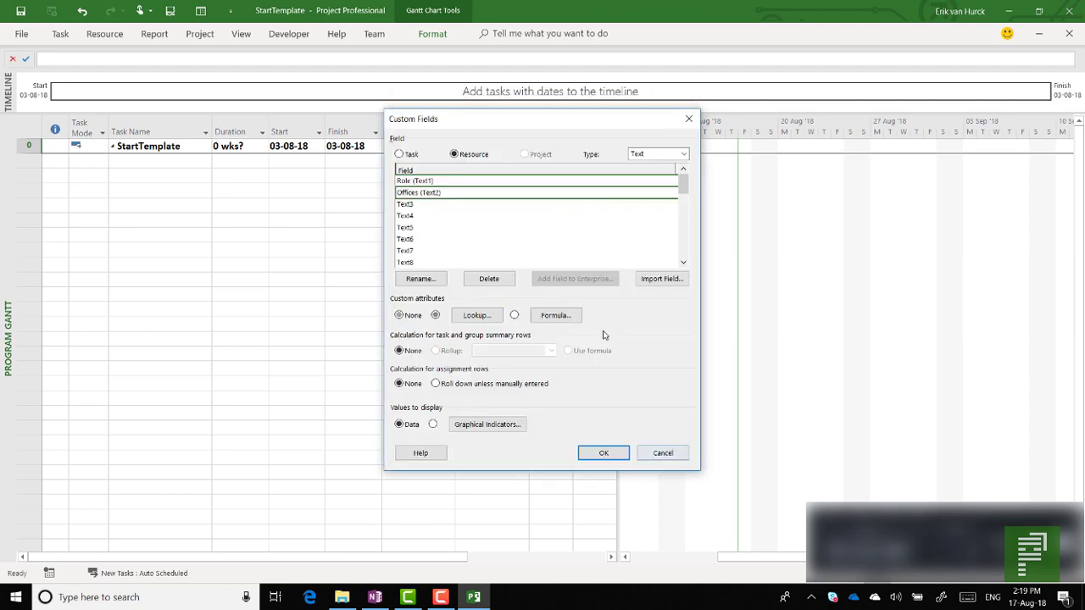
left_click(652, 447)
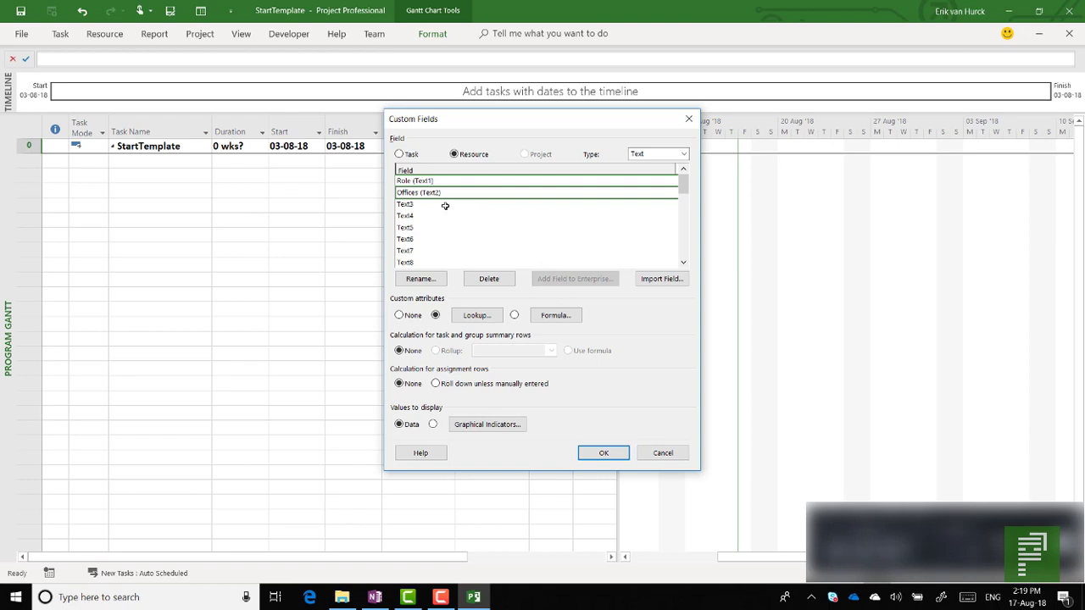
left_click(625, 453)
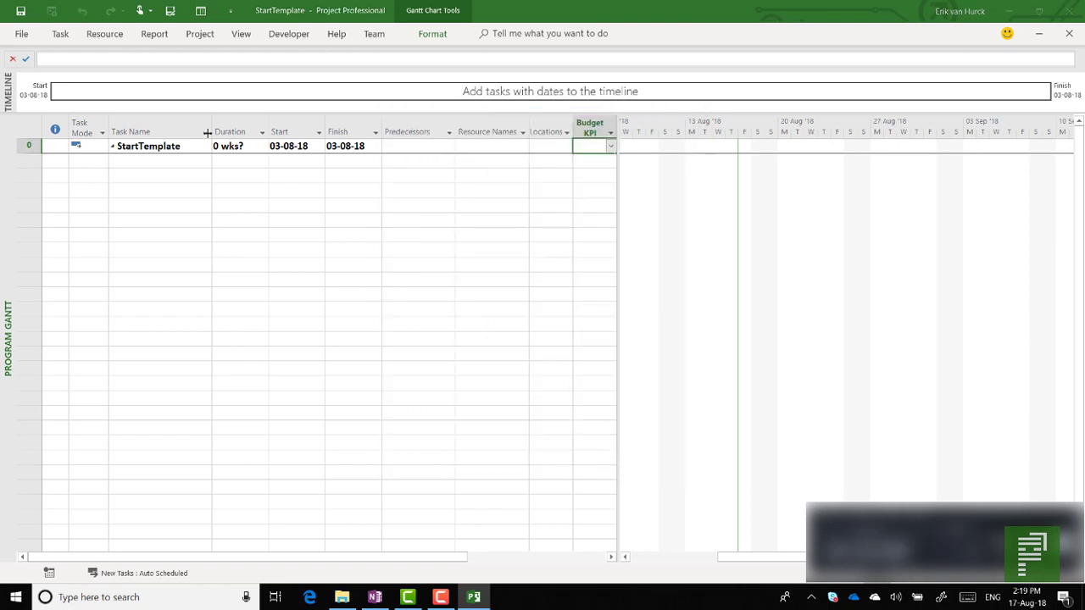
Add a test task named tasks directly below the StartTemplate summary row.
left_click(136, 162)
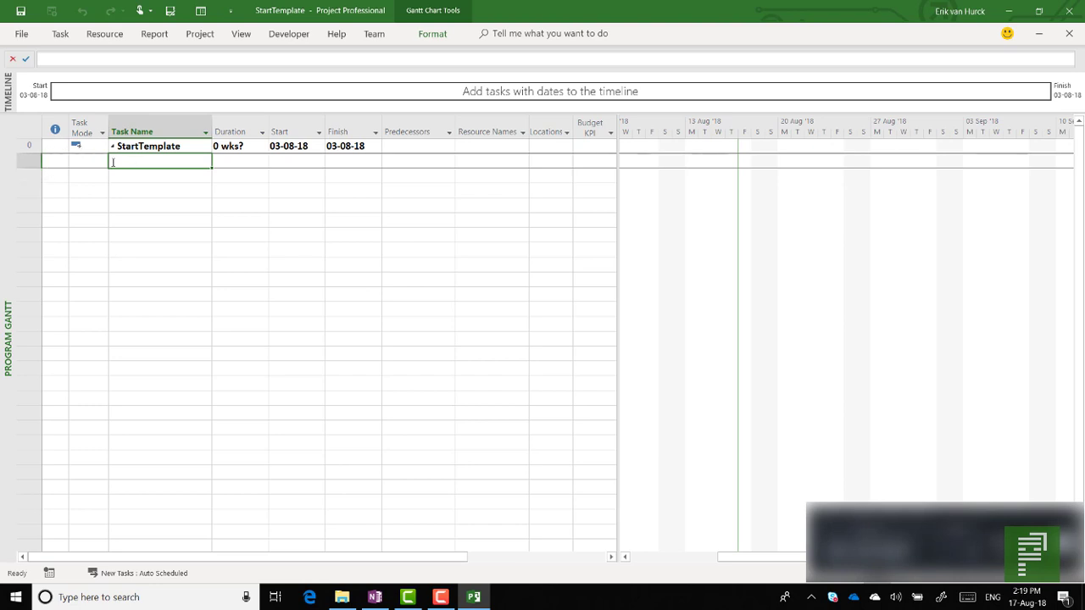
type("tasks")
key("Return")
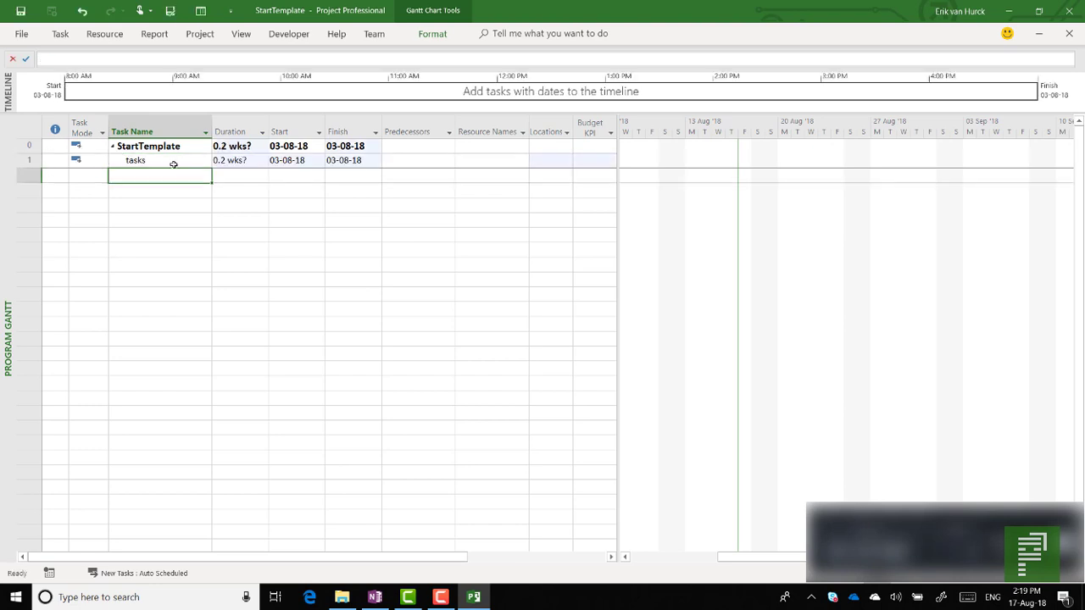
Set the test task's location to Amsterdam and its Budget KPI to Red.
left_click(550, 160)
left_click(566, 161)
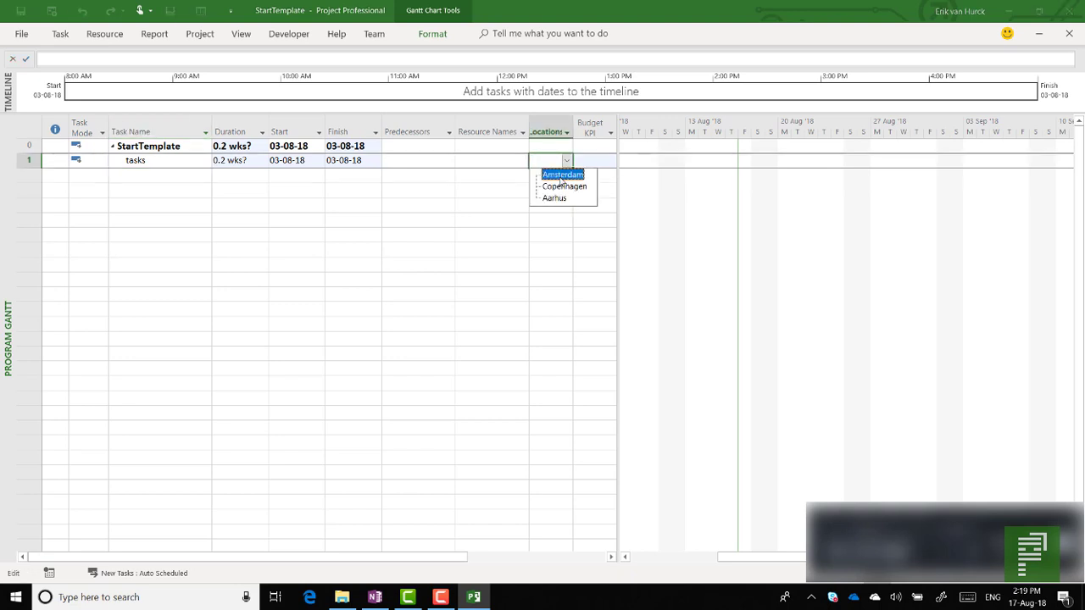
left_click(558, 174)
left_click(590, 161)
left_click(610, 161)
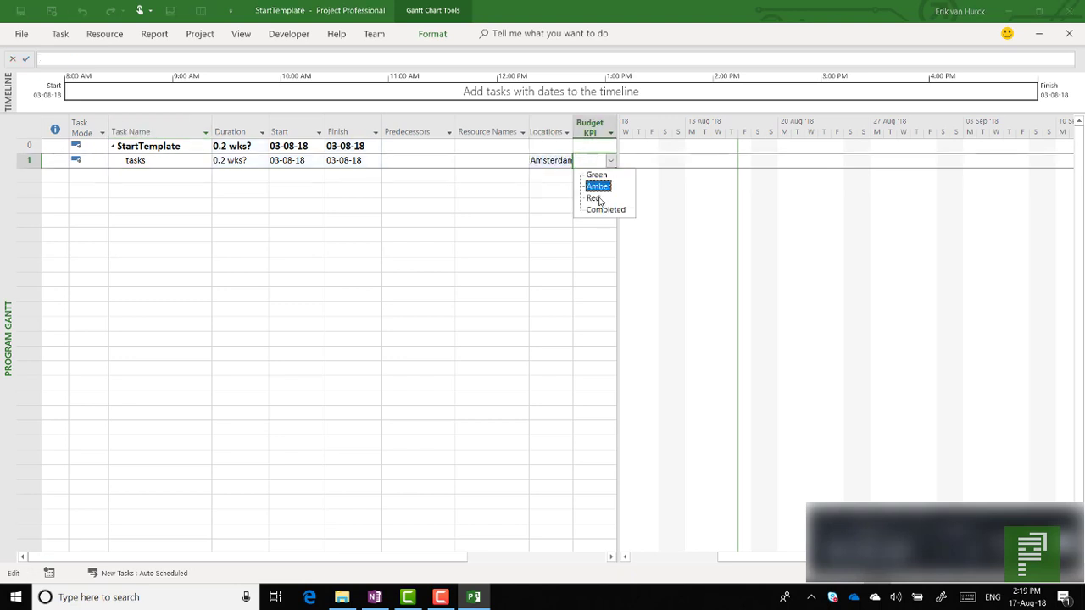
left_click(599, 194)
left_click(548, 221)
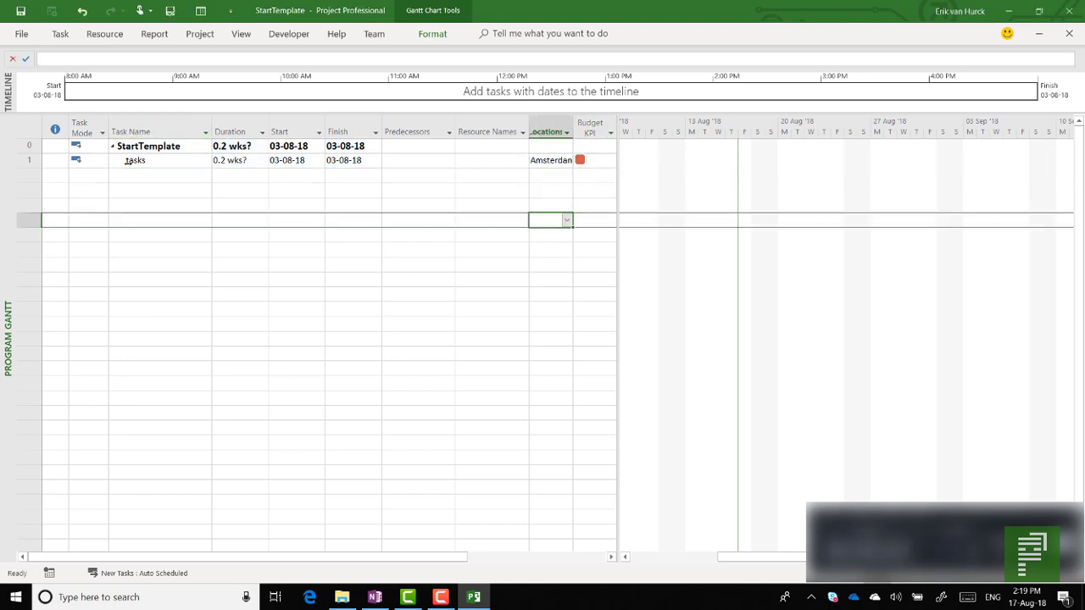
Delete the test task named tasks.
left_click(29, 161)
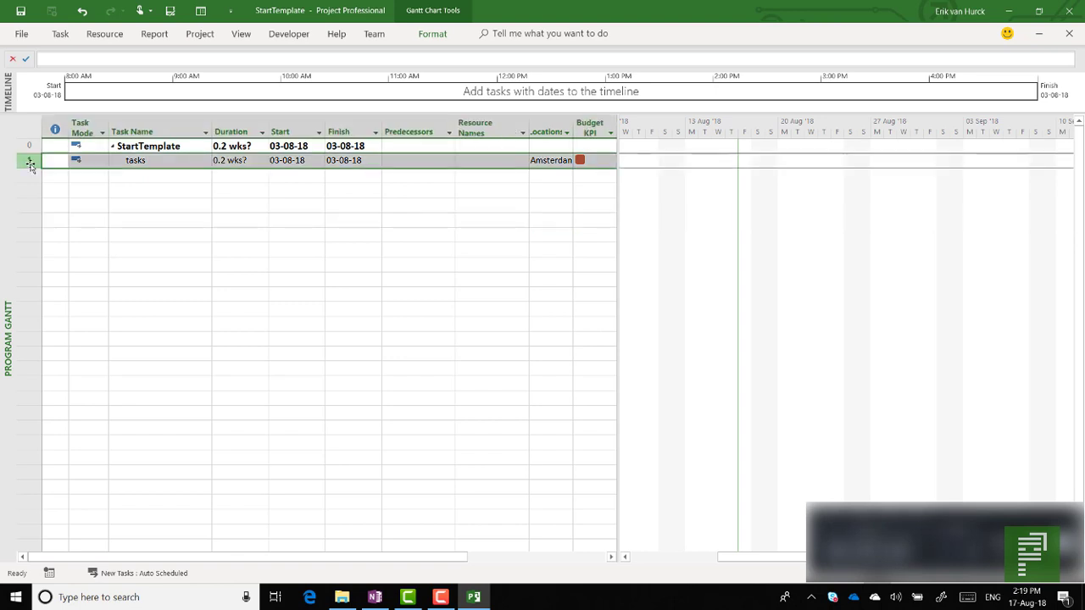
key("Delete")
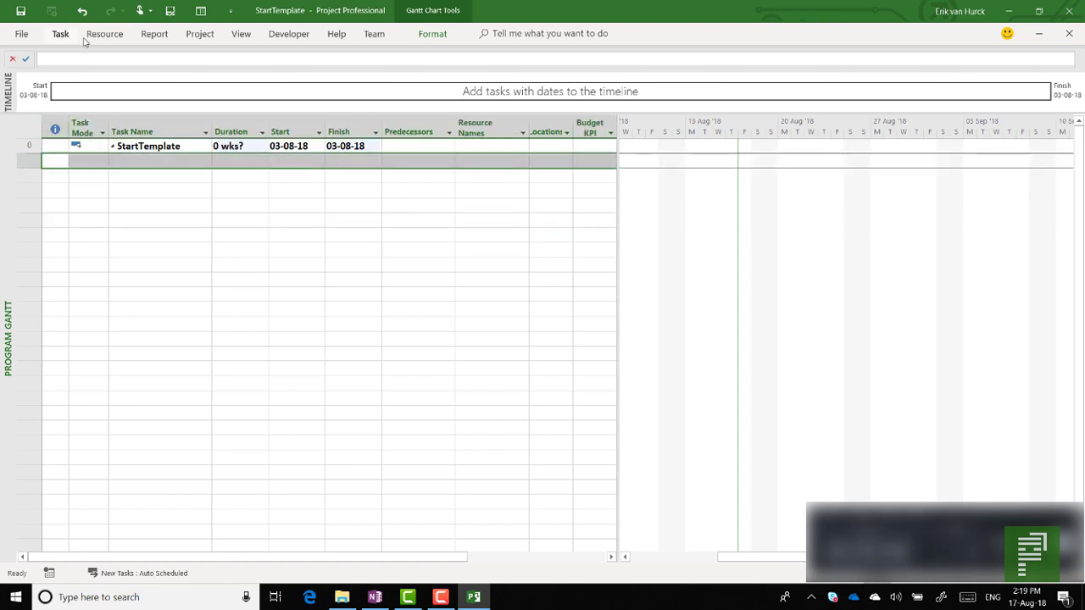
Switch from the Program Gantt to the Resource Sheet view.
left_click(93, 36)
left_click(28, 85)
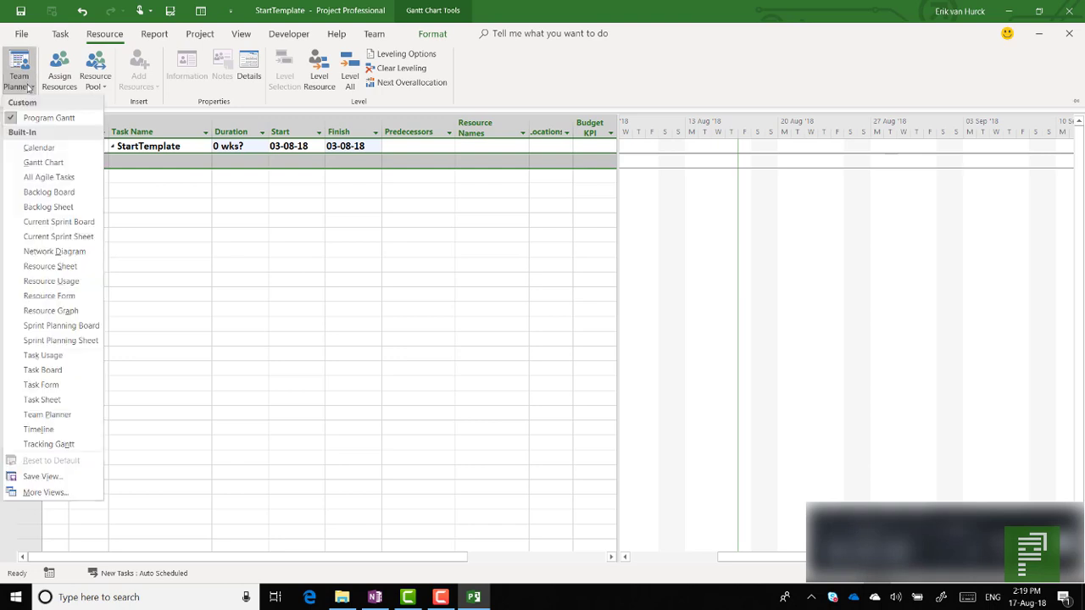
left_click(70, 267)
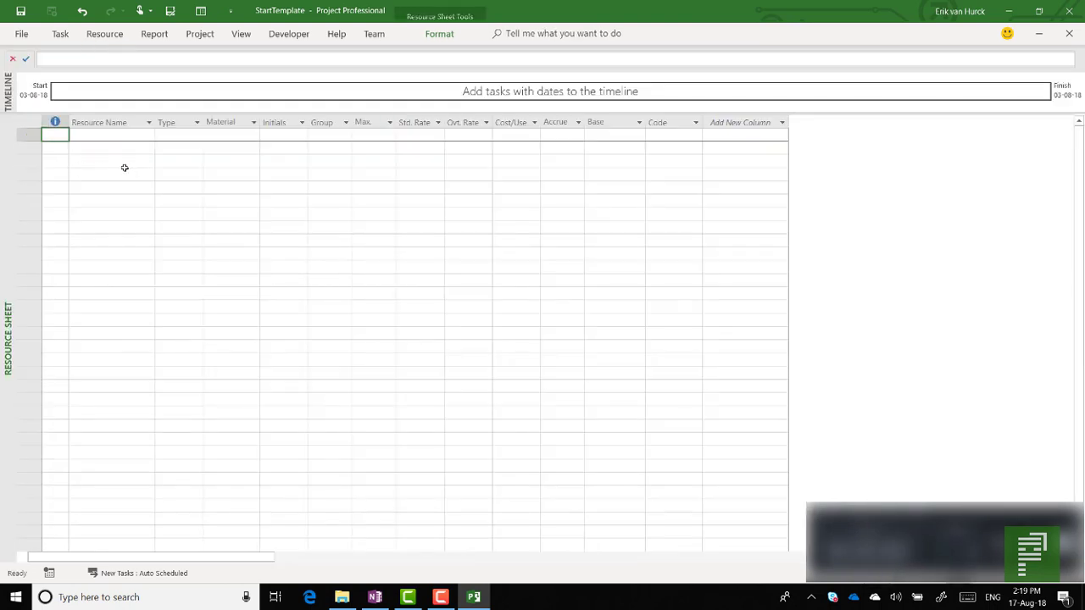
Add the Role and Offices (Text2) custom fields as new columns of the resource sheet.
left_click(746, 123)
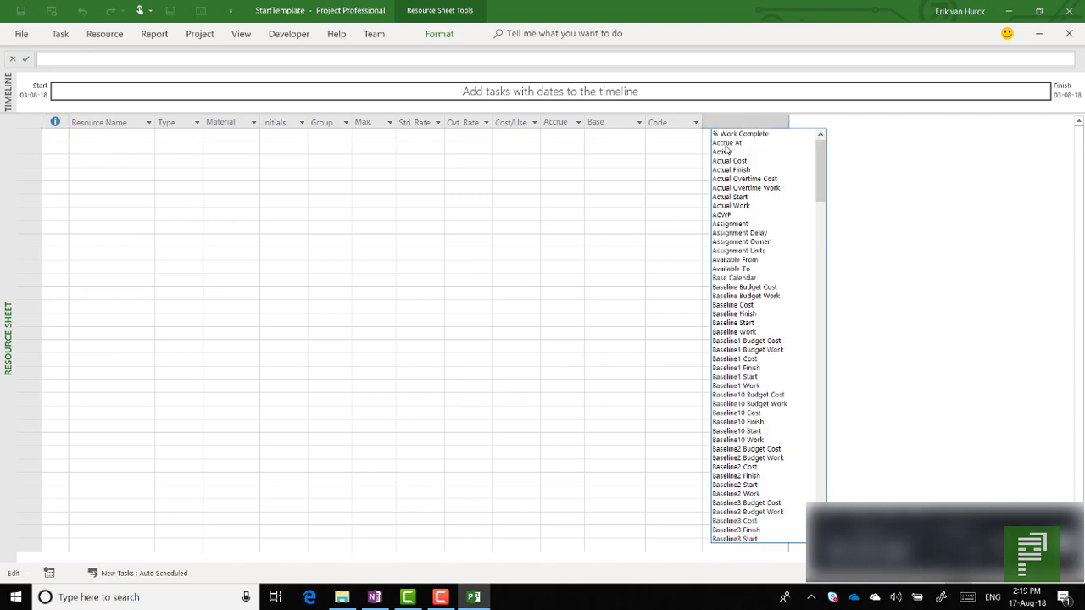
type("Role")
key("Return")
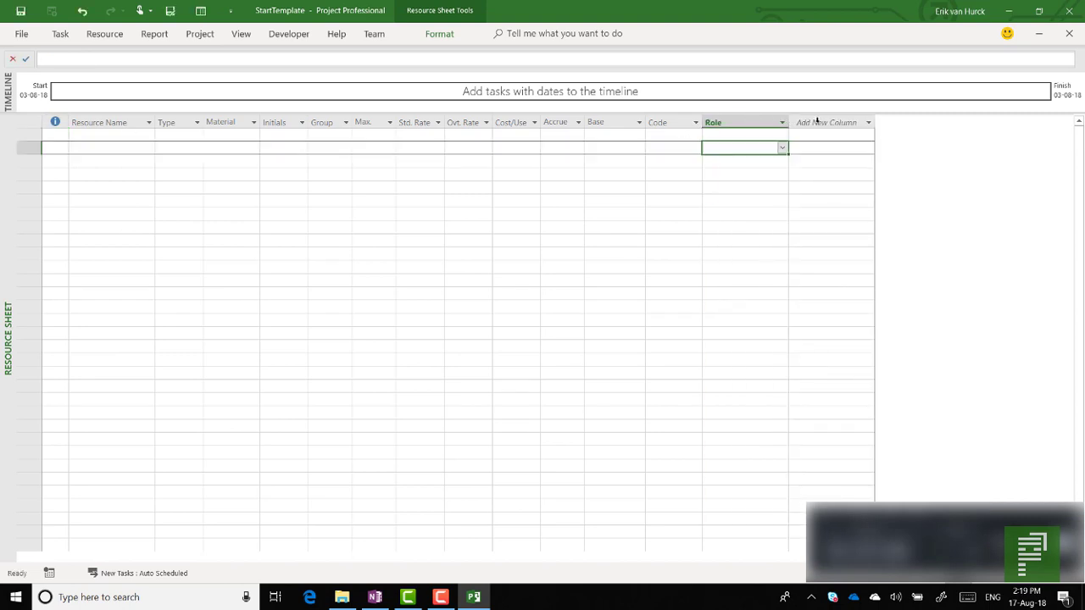
left_click(836, 123)
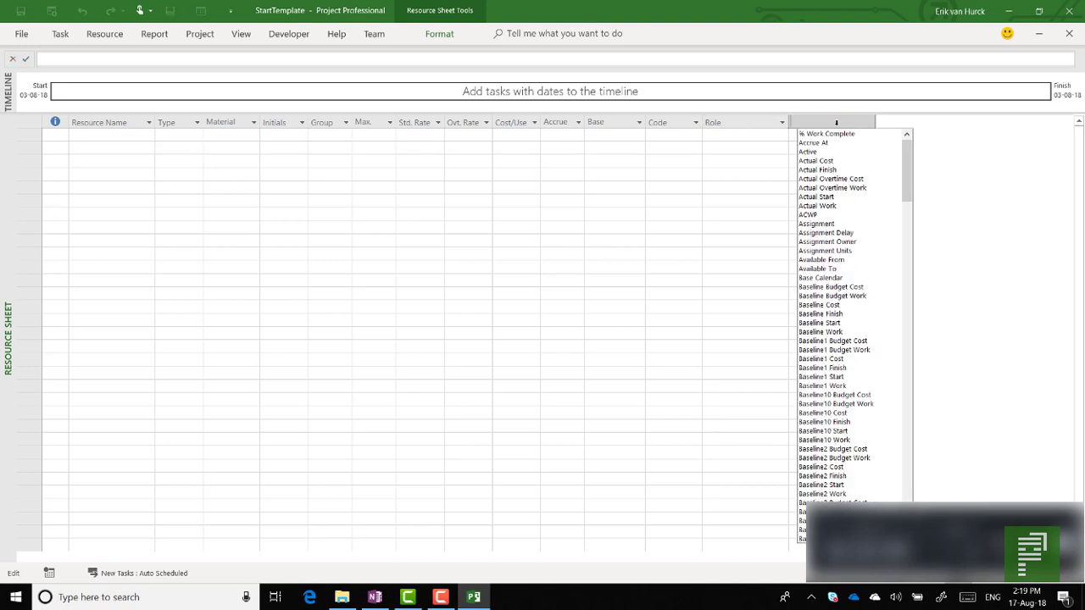
type("l")
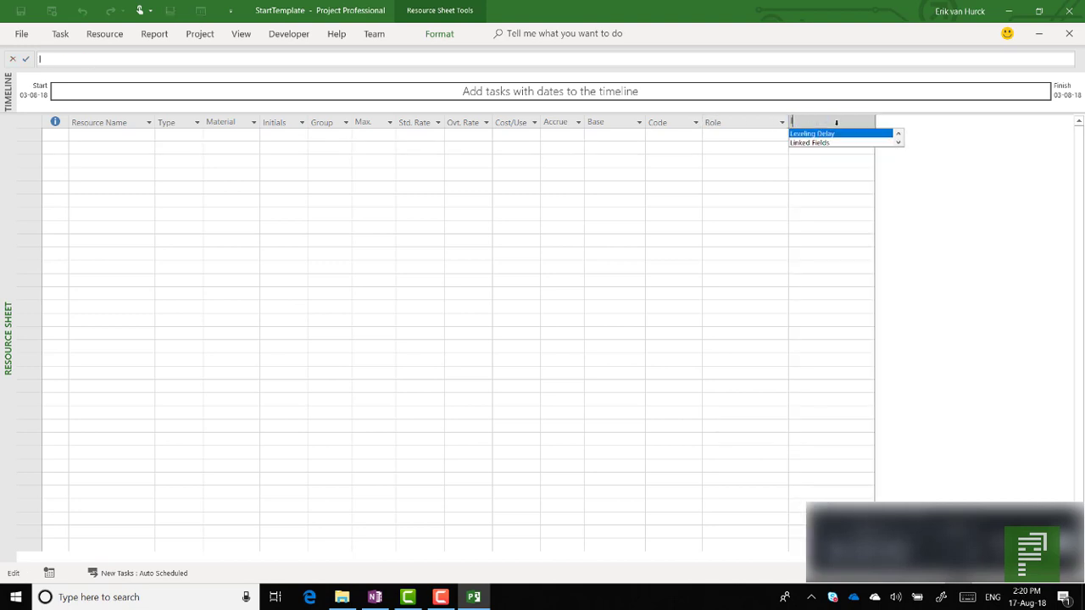
type("ooffices ( Text2")
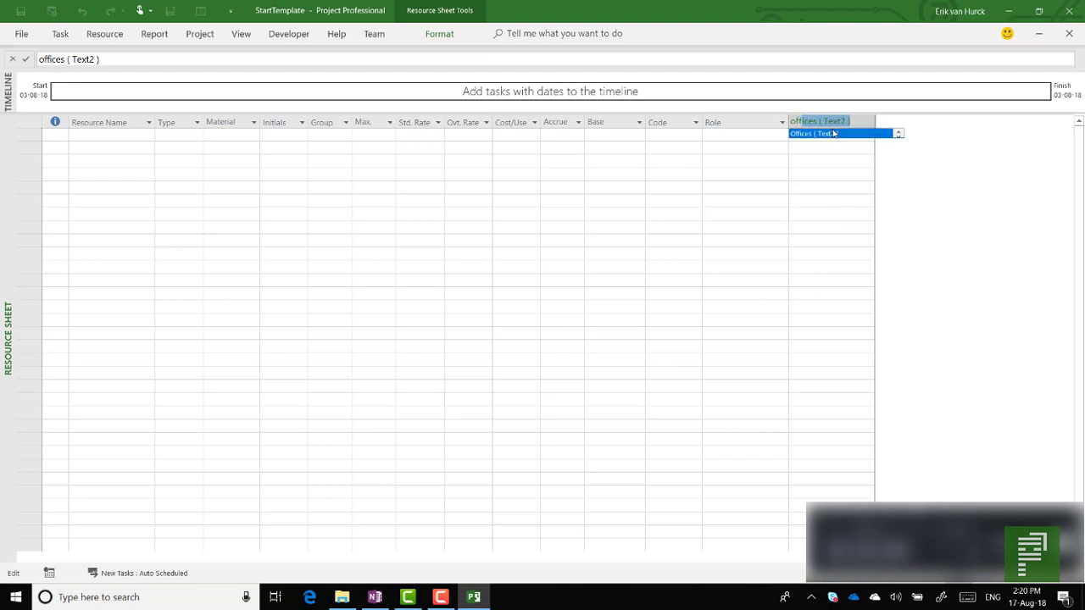
left_click(834, 133)
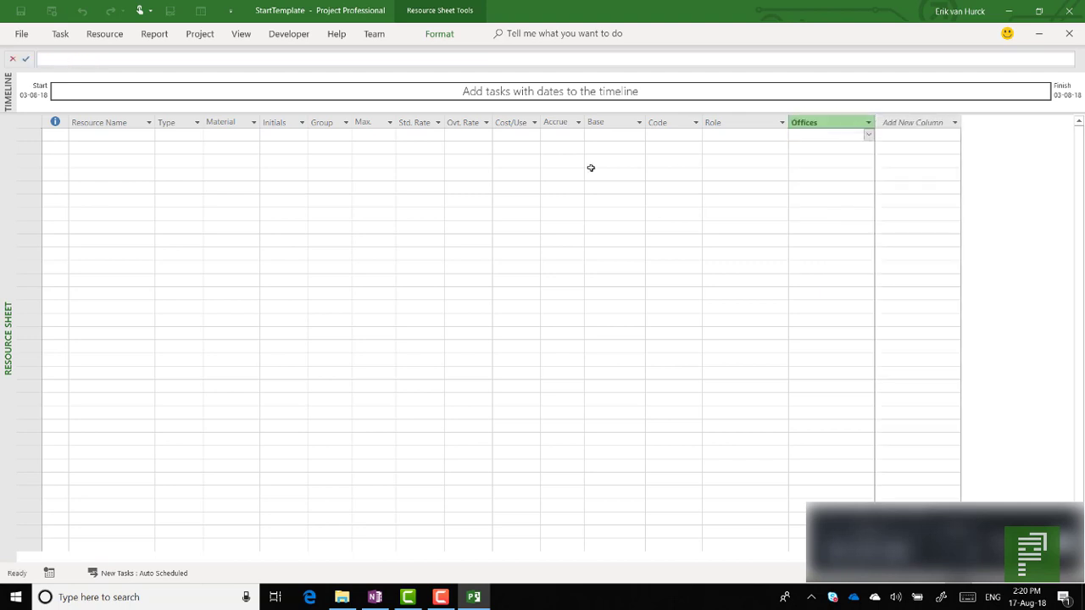
Add a test resource in the first row by entering a person's first name.
left_click(103, 139)
type("Dave")
key("Return")
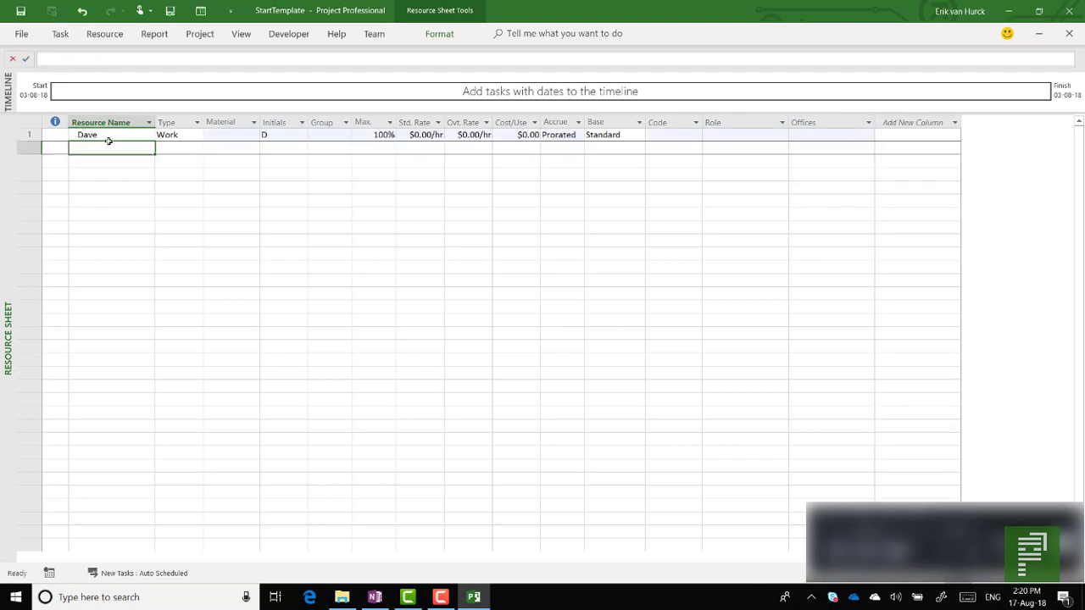
Set the test resource's Role to Lead Consultant and its Offices value to Den Haag.
left_click(750, 137)
left_click(781, 136)
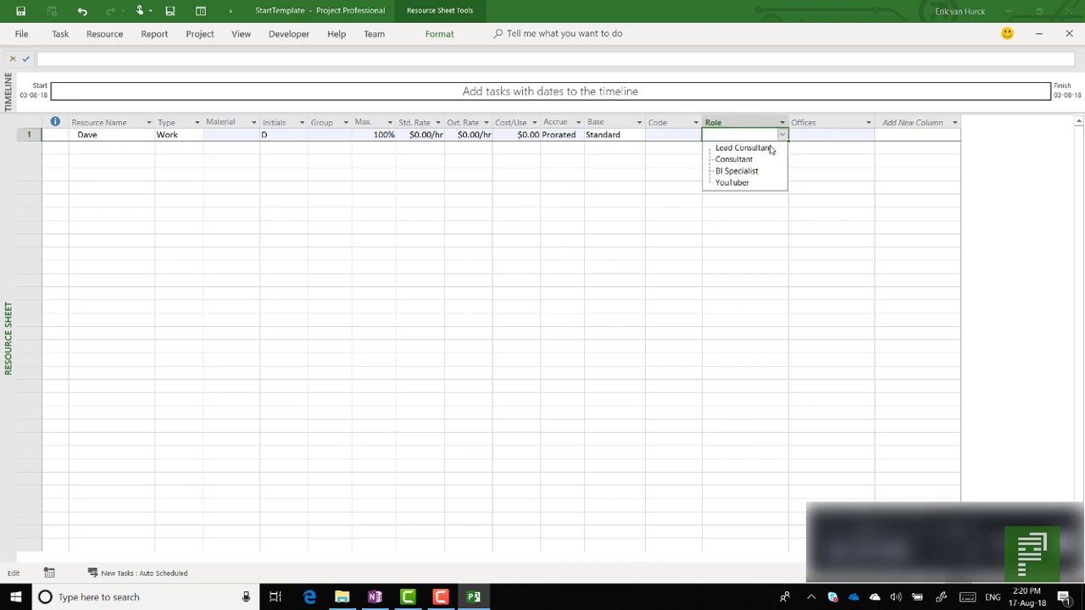
left_click(734, 146)
left_click(863, 136)
left_click(867, 136)
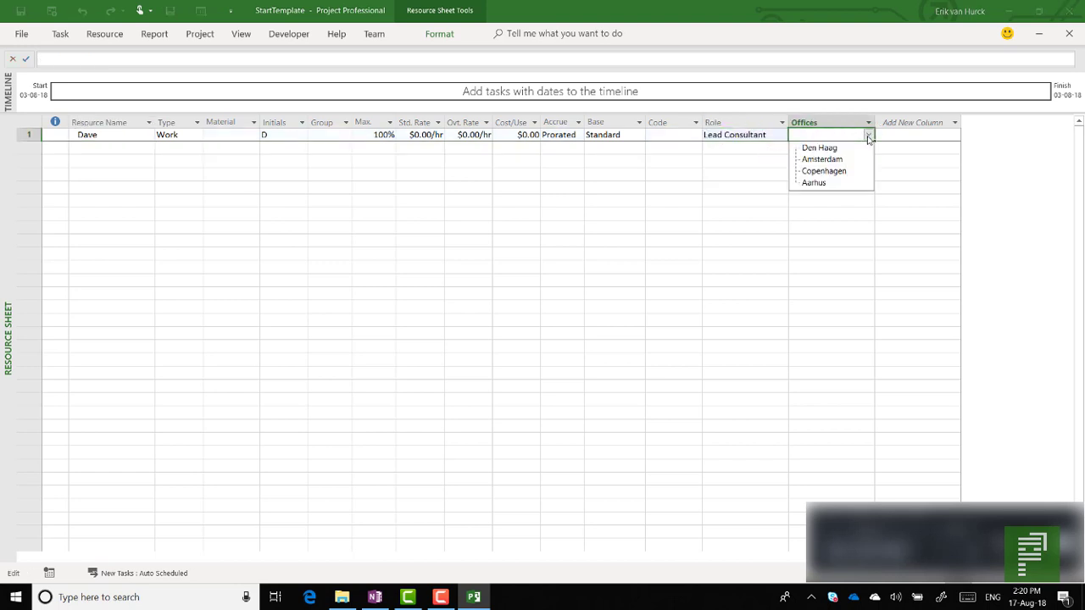
left_click(848, 147)
left_click(755, 161)
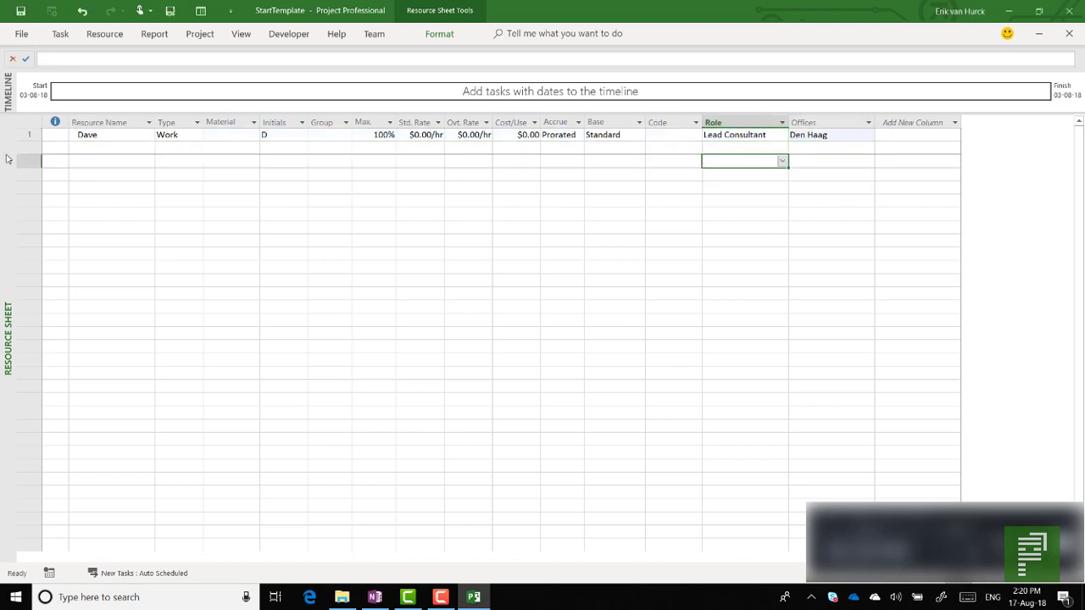
Delete the test resource from the resource sheet.
left_click(28, 135)
key("Delete")
Hide the Offices and Role columns of the resource sheet.
right_click(806, 123)
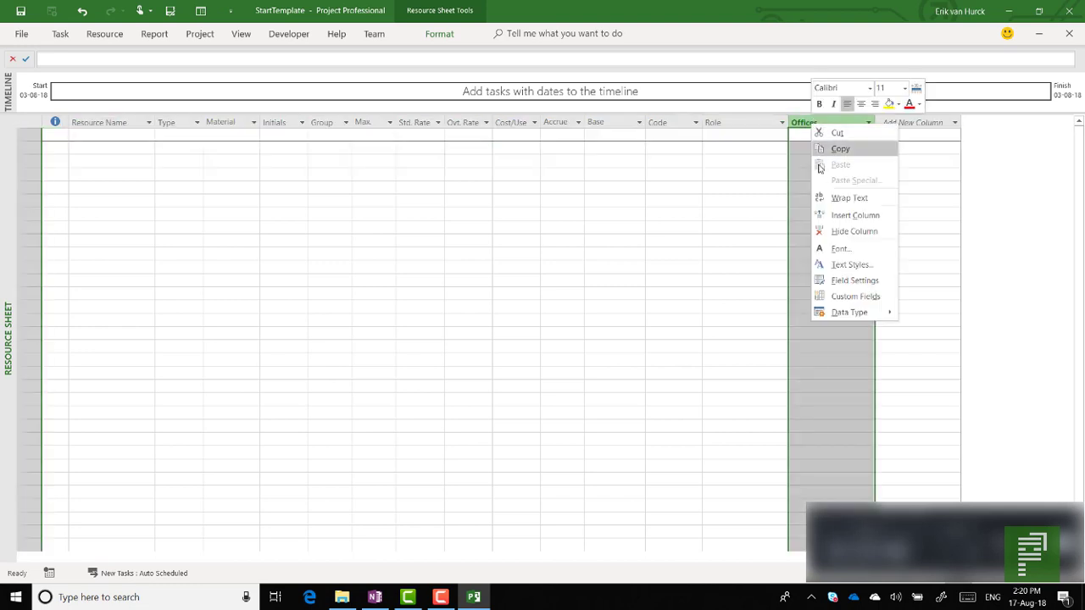
left_click(855, 231)
left_click(739, 136)
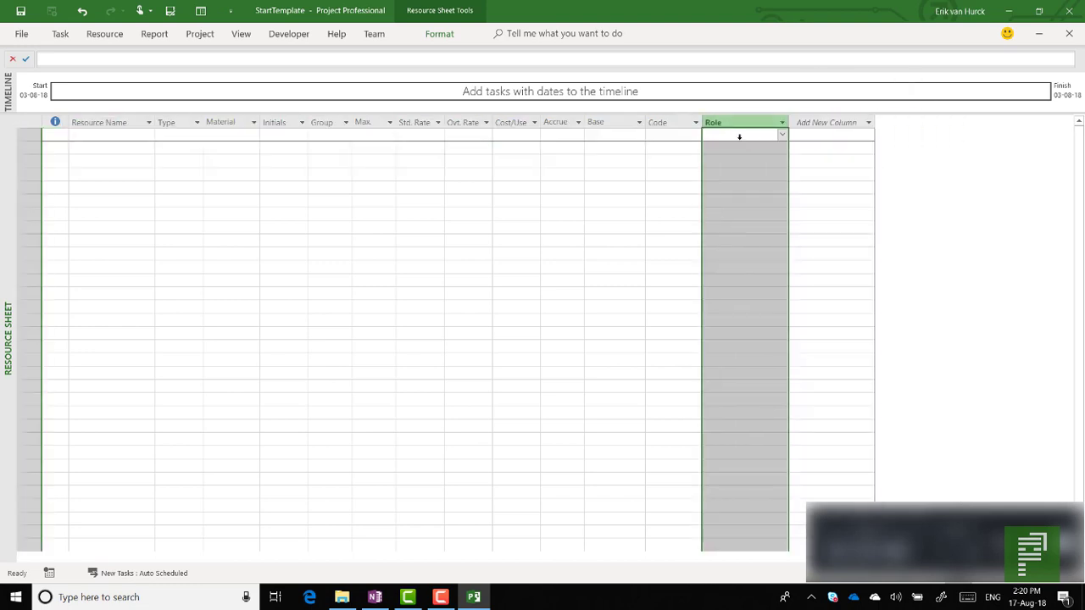
right_click(739, 136)
left_click(731, 228)
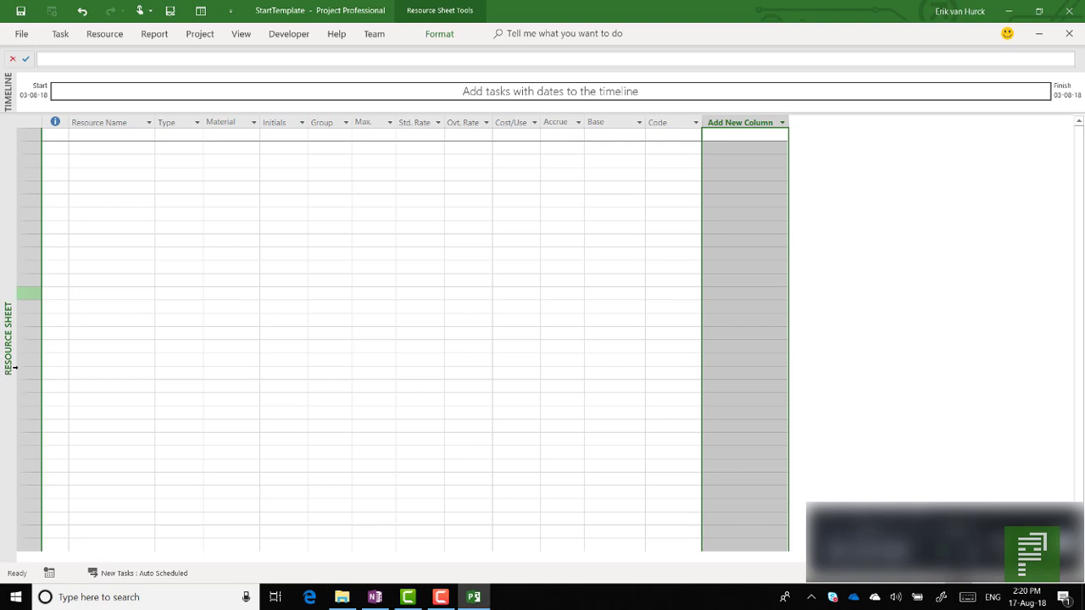
Copy the Resource Sheet view under the name Program Resource Sheet and apply the new view.
left_click(153, 34)
left_click(241, 34)
left_click(42, 78)
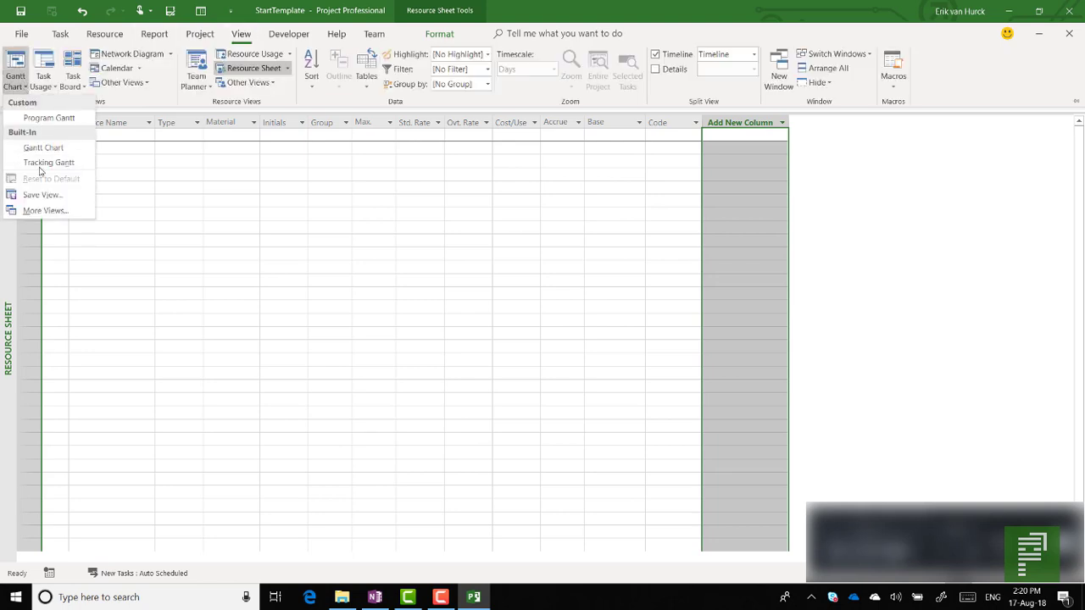
left_click(42, 211)
left_click(327, 150)
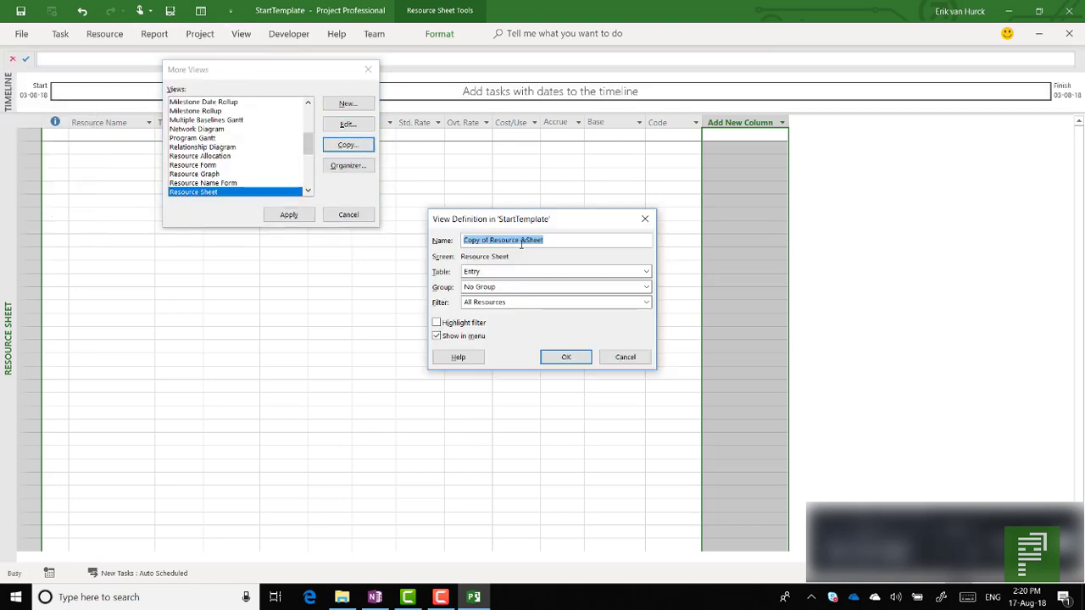
left_click(527, 240)
key("ctrl+Left")
key("ctrl+Left")
key("shift+Home")
type("Program")
left_click(566, 357)
left_click(288, 214)
Copy the resource Entry table under the name Program Resource Entry and have it shown in the menu.
left_click(241, 34)
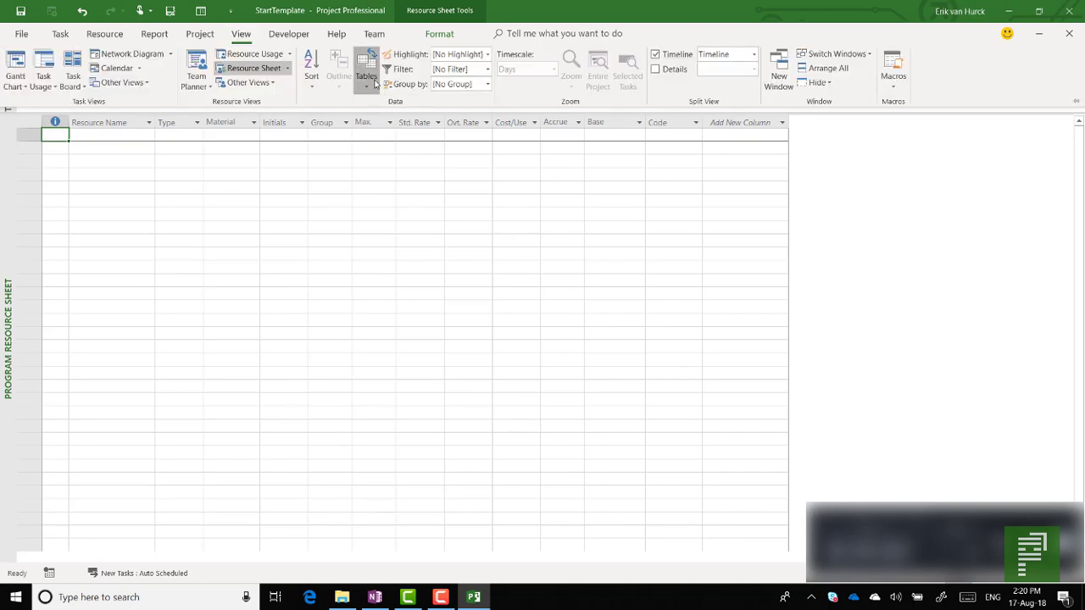
left_click(366, 76)
left_click(407, 245)
left_click(347, 142)
key("ctrl+Left")
key("ctrl+Left")
key("shift+Home")
type("Pr")
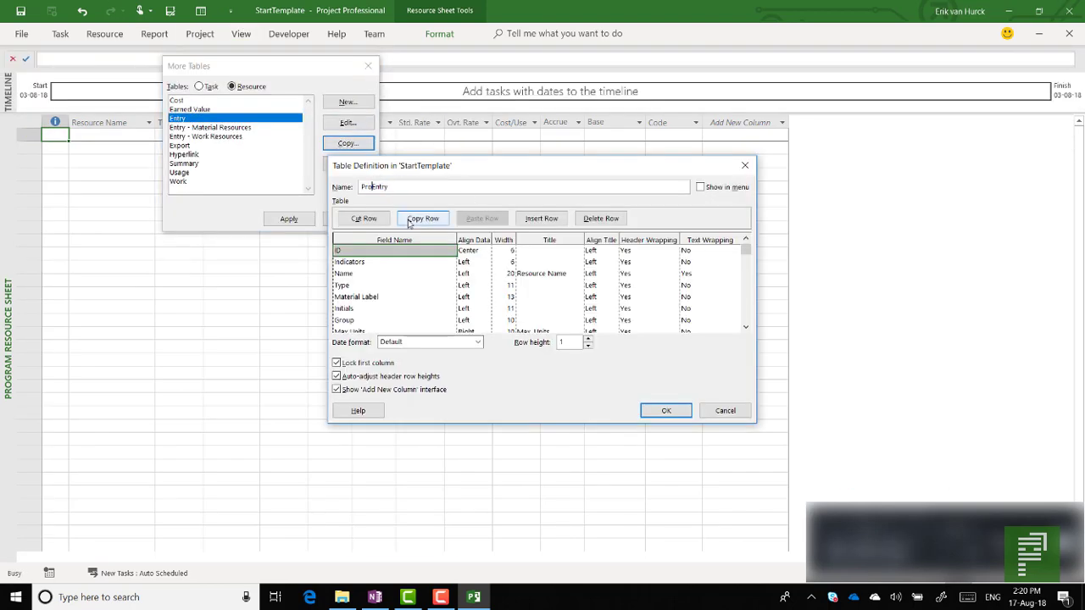
type("ogram Resource")
left_click(701, 187)
Add the Role and Offices custom fields below Code in the Program Resource Entry table and save the table definition.
scroll(745, 326, "down", 10)
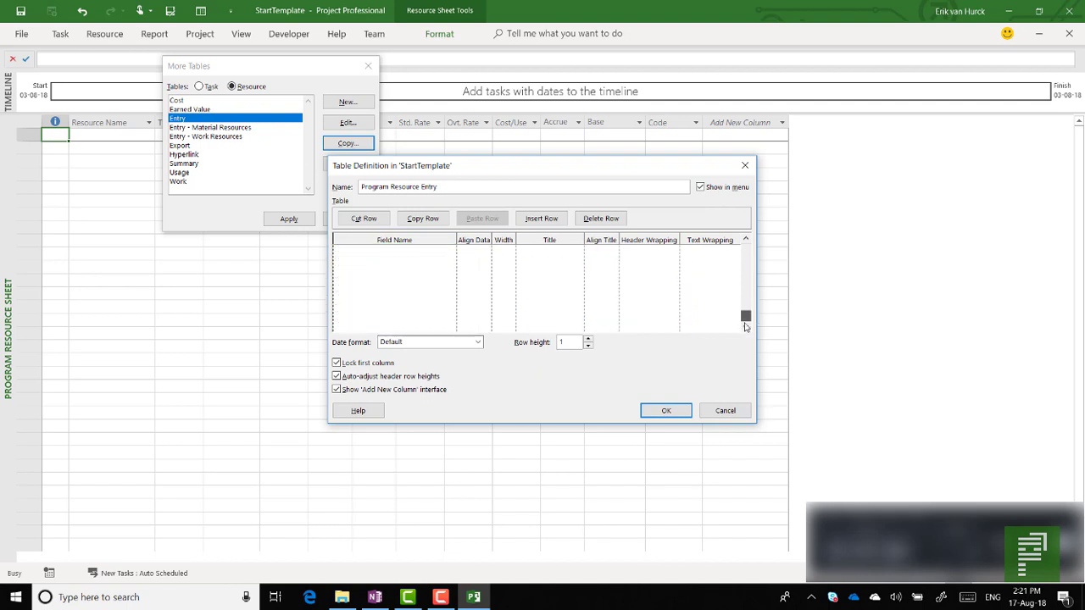
left_click_drag(745, 327, 745, 254)
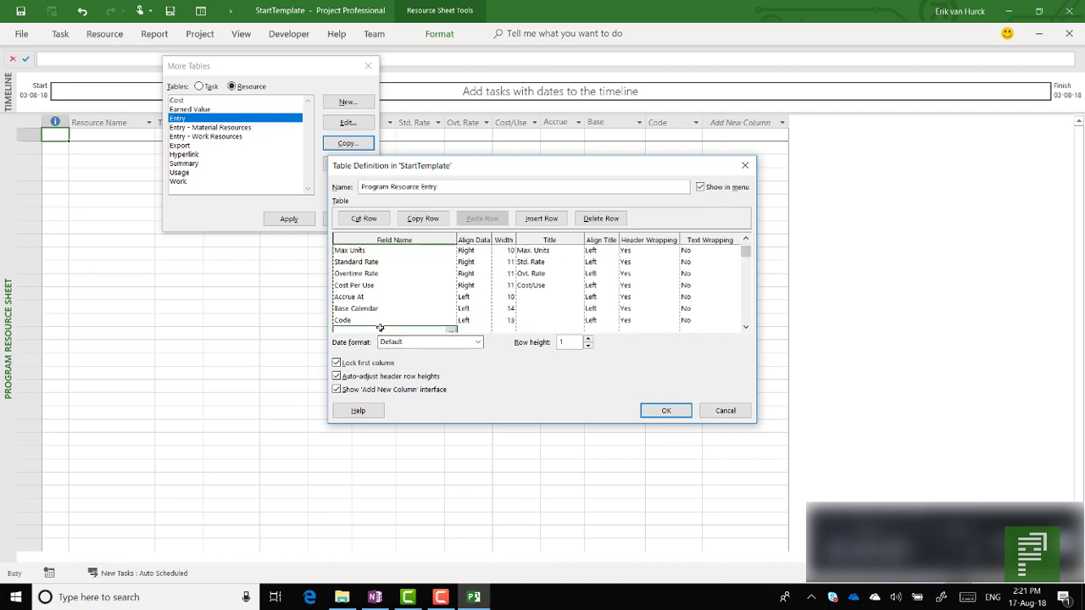
type("Text1")
left_click(666, 411)
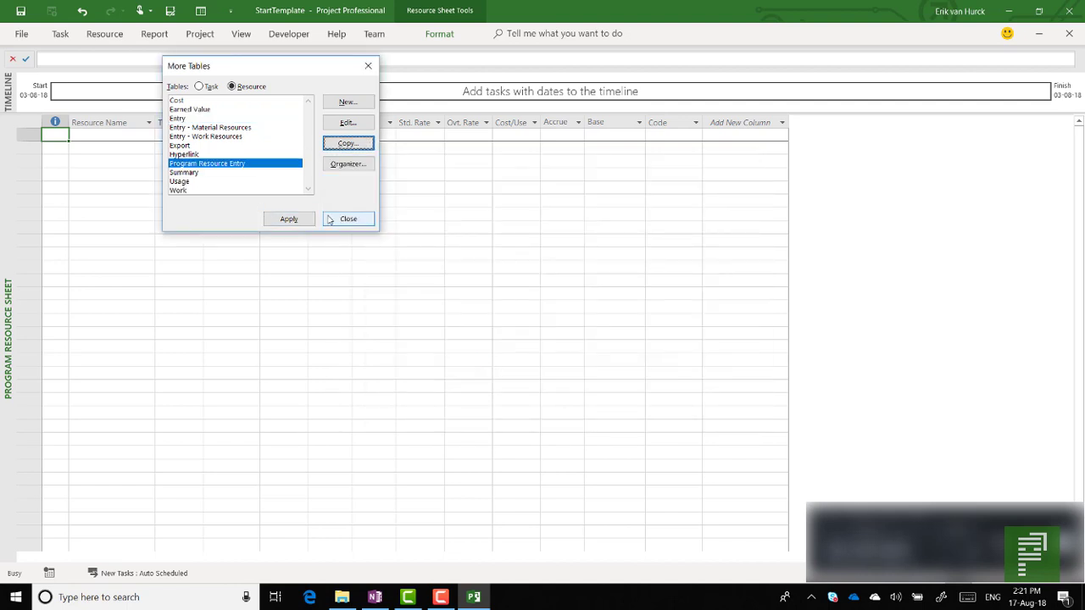
left_click(329, 221)
Edit the Program Resource Sheet view to use the Program Resource Entry table and apply the view.
left_click(241, 33)
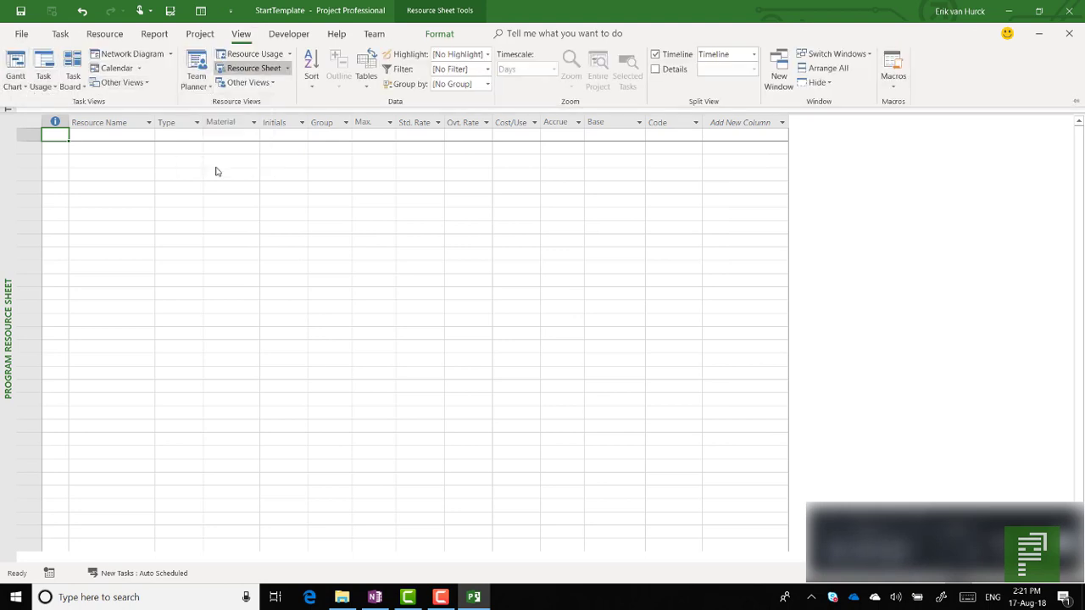
left_click(246, 82)
left_click(255, 237)
left_click(347, 127)
left_click(644, 252)
left_click(543, 305)
left_click(559, 359)
left_click(260, 208)
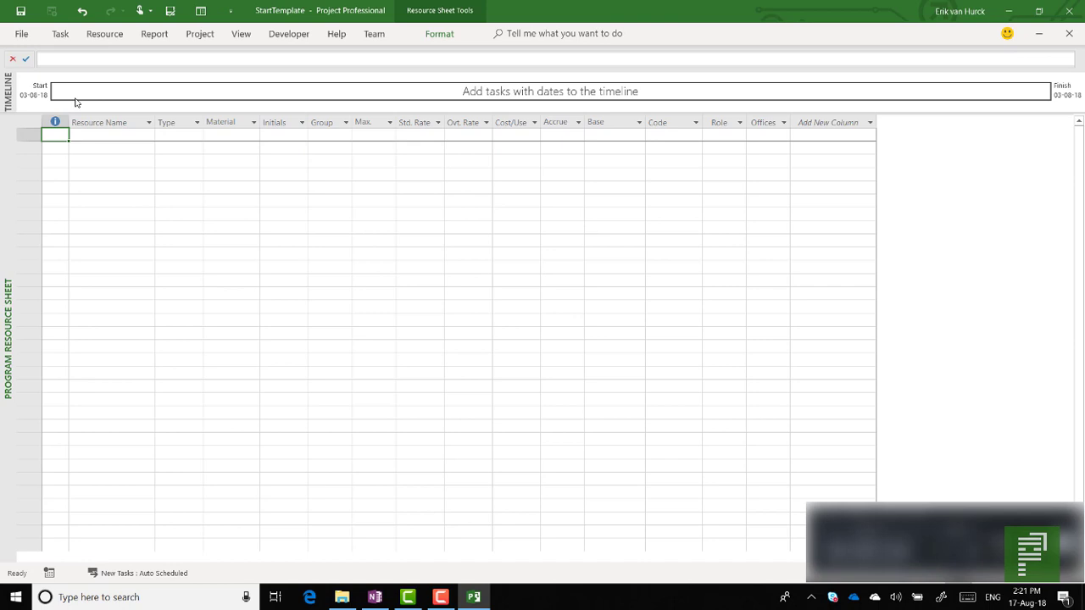
Switch to the Program Gantt view and select the first empty task row.
left_click(63, 38)
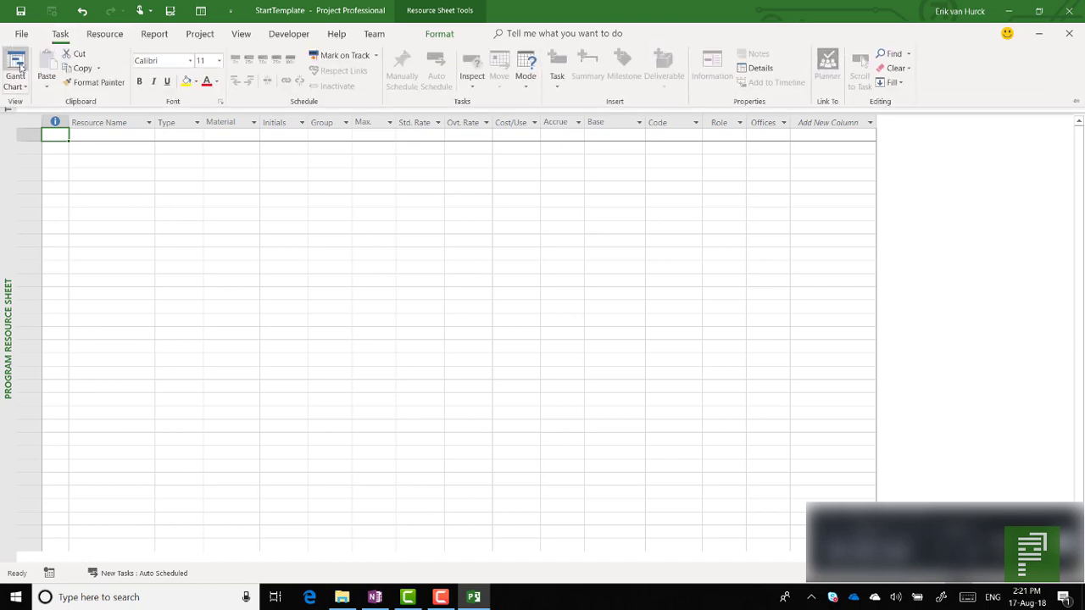
left_click(14, 85)
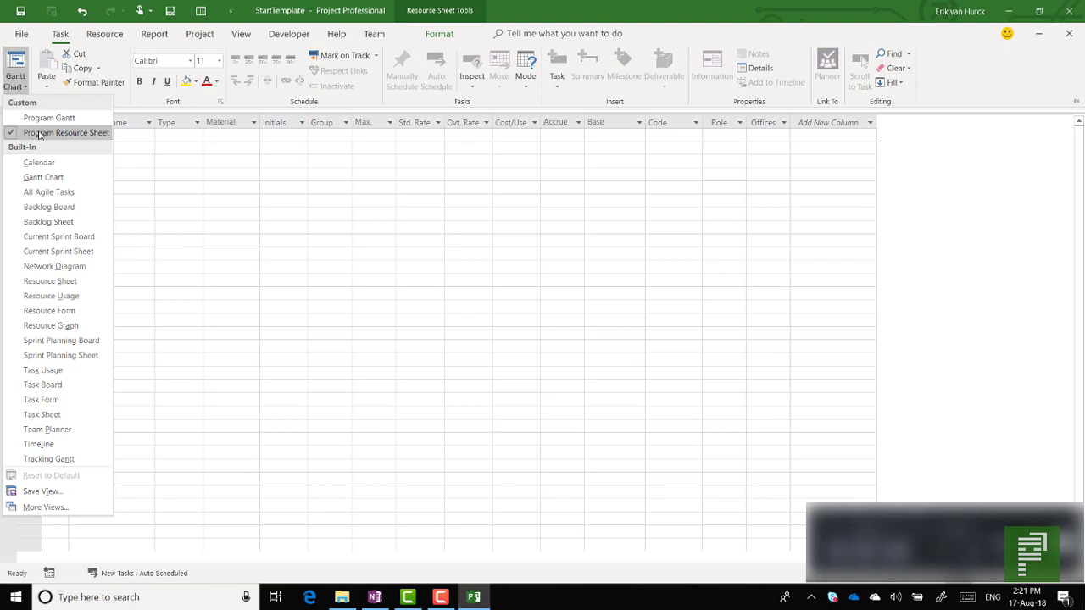
left_click(34, 118)
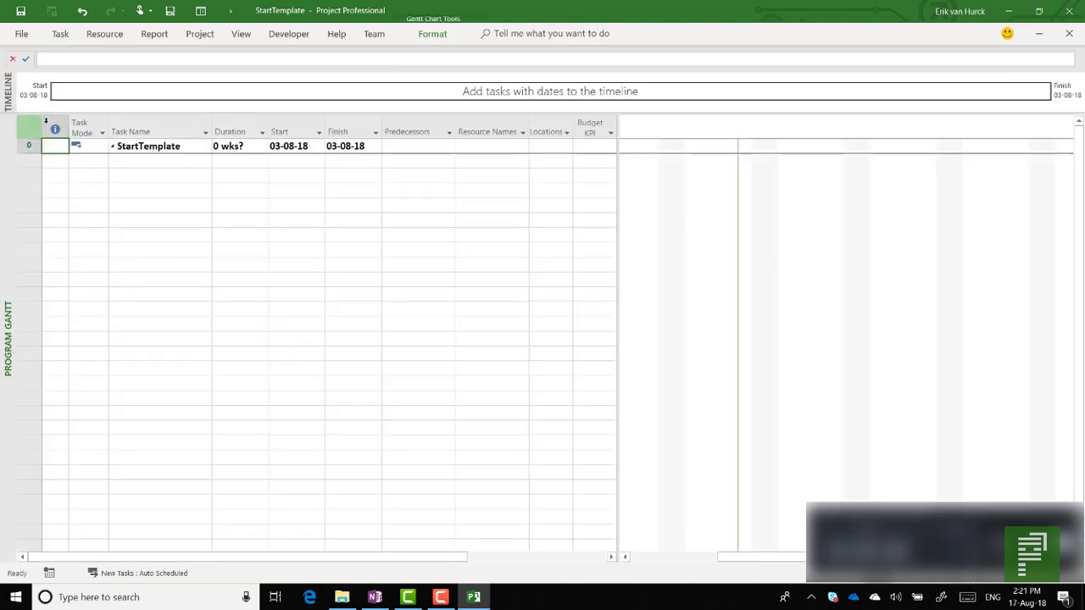
left_click(129, 161)
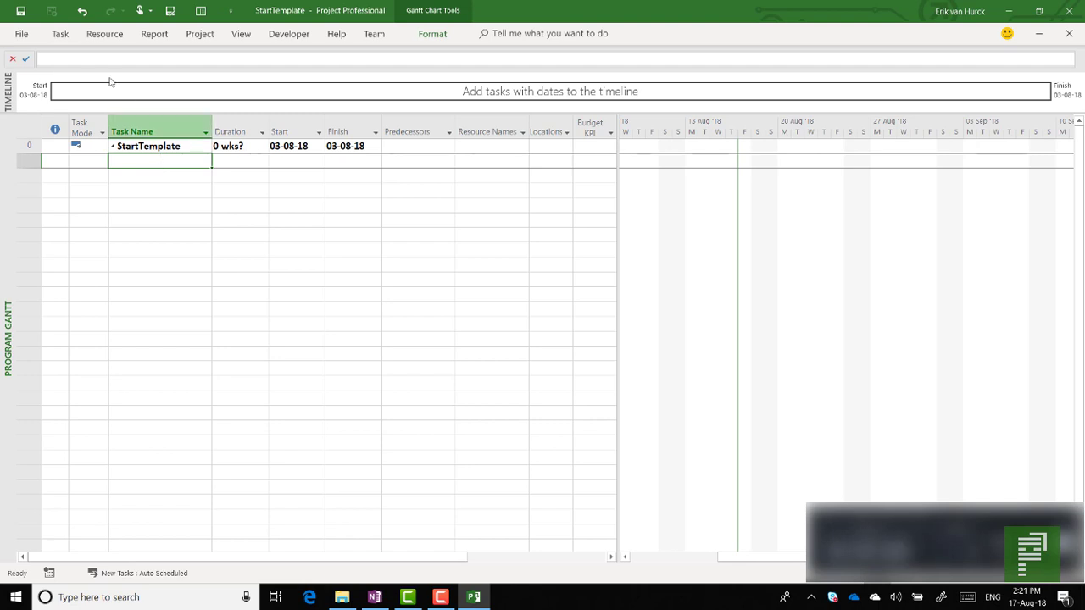
Save the project as a Project Template named StartTemplate.mpt in Desktop > TPCVlog temp > Program Schedule, replacing the existing file.
left_click(20, 42)
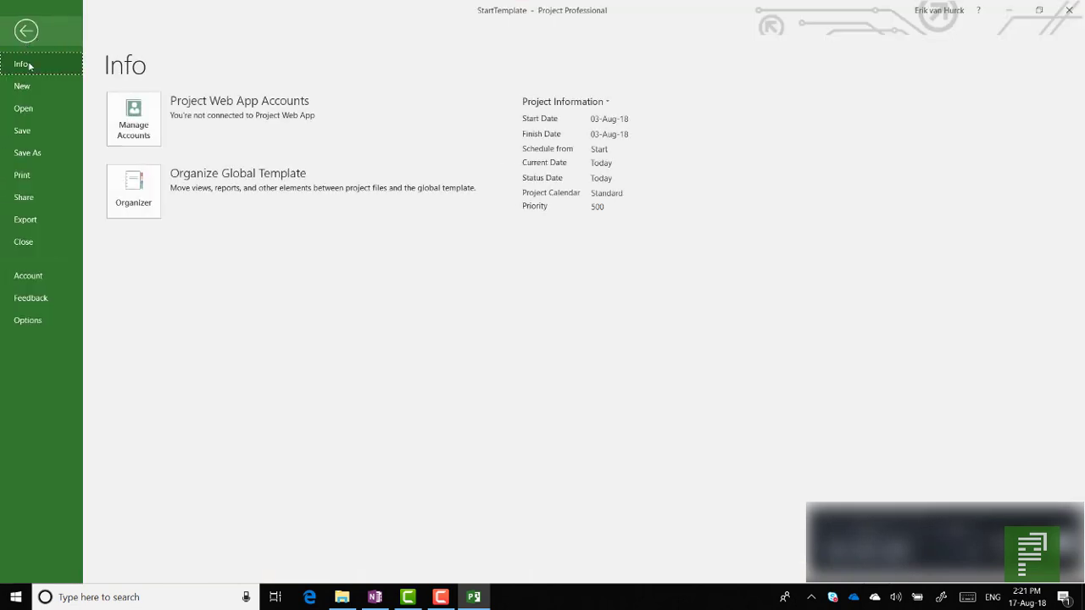
left_click(17, 154)
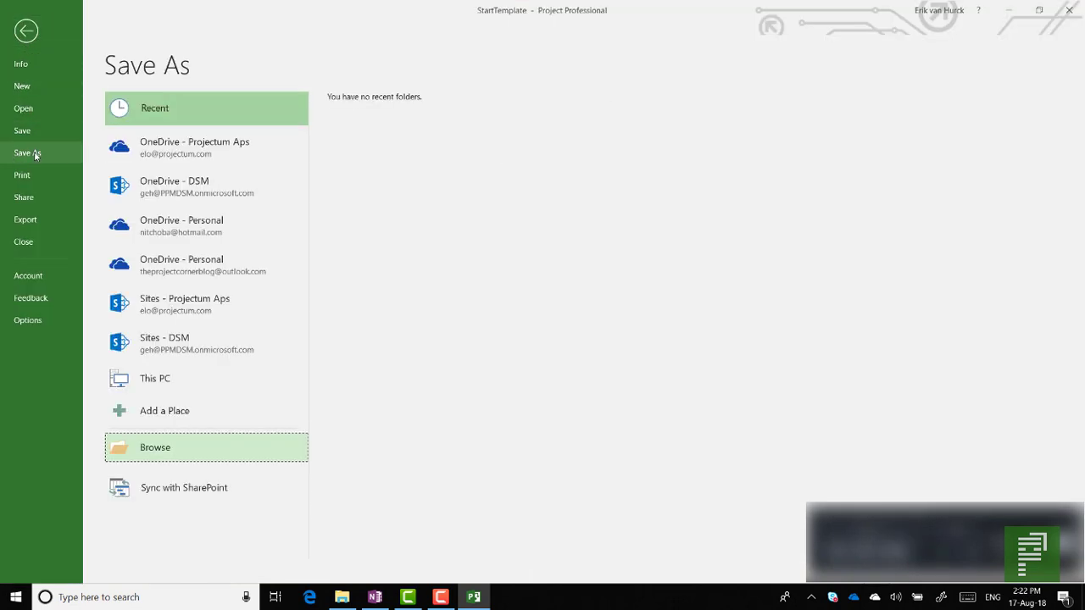
left_click(180, 459)
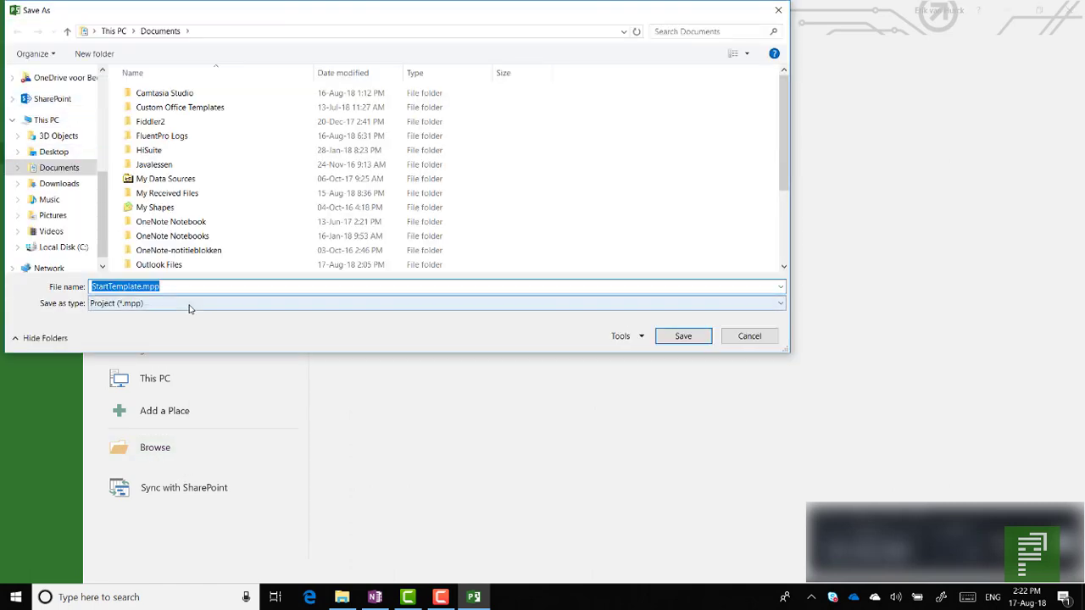
left_click(190, 305)
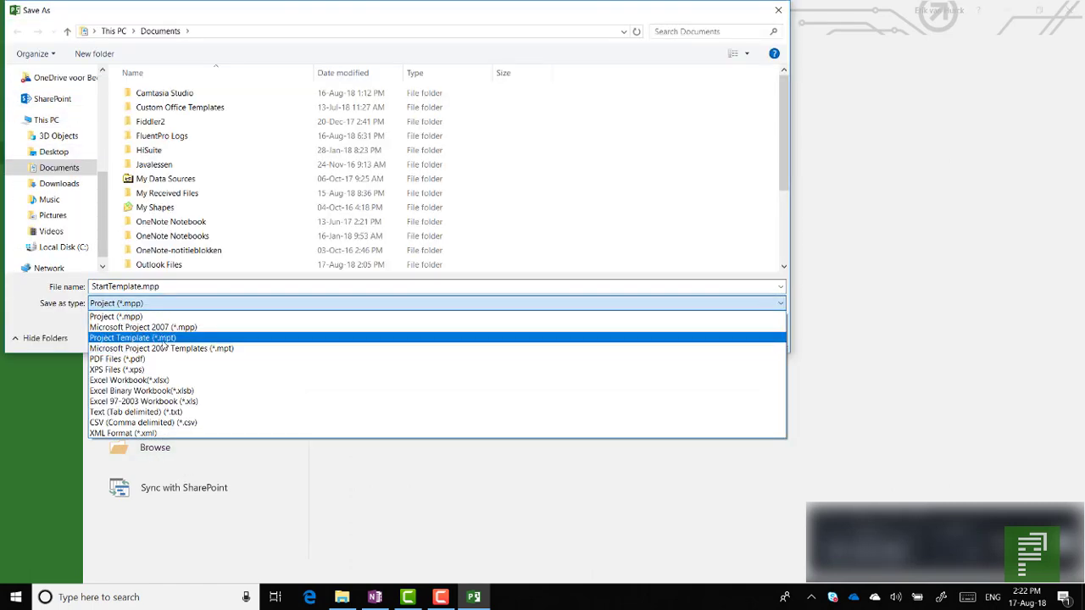
left_click(170, 339)
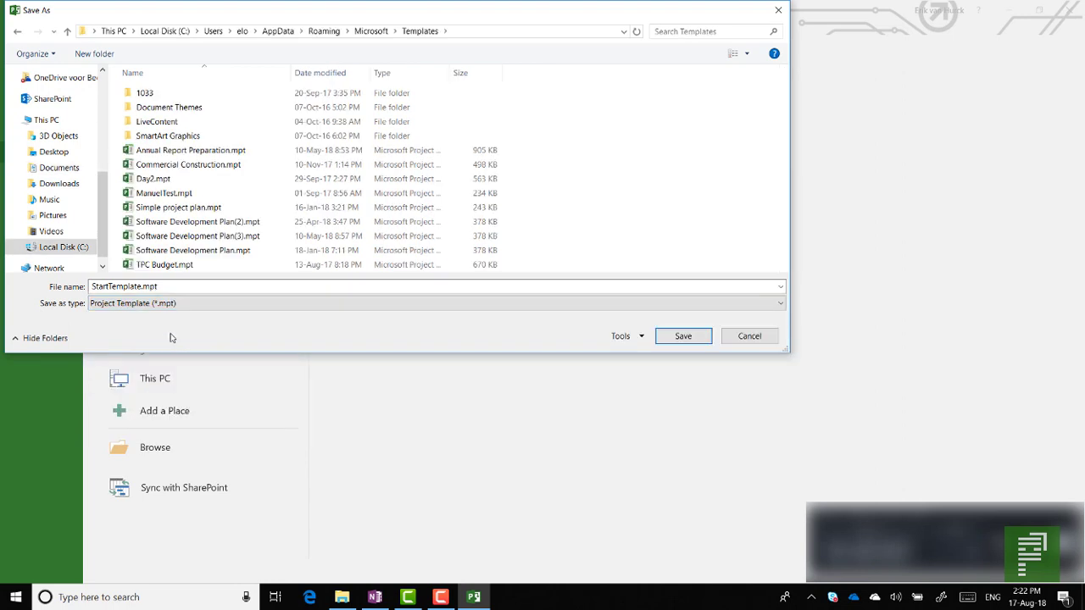
left_click(79, 154)
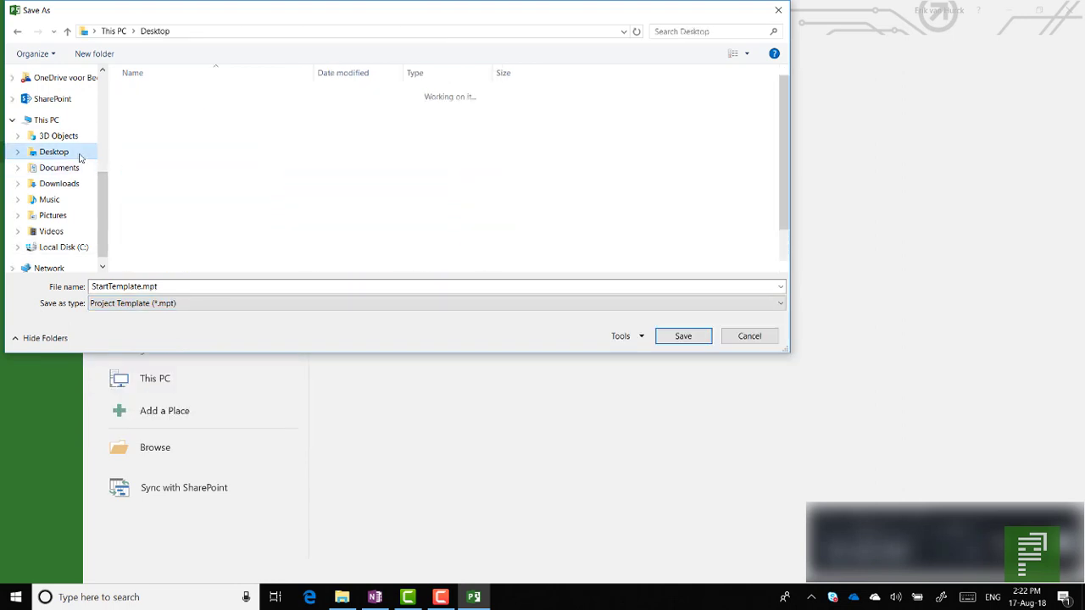
double_click(166, 211)
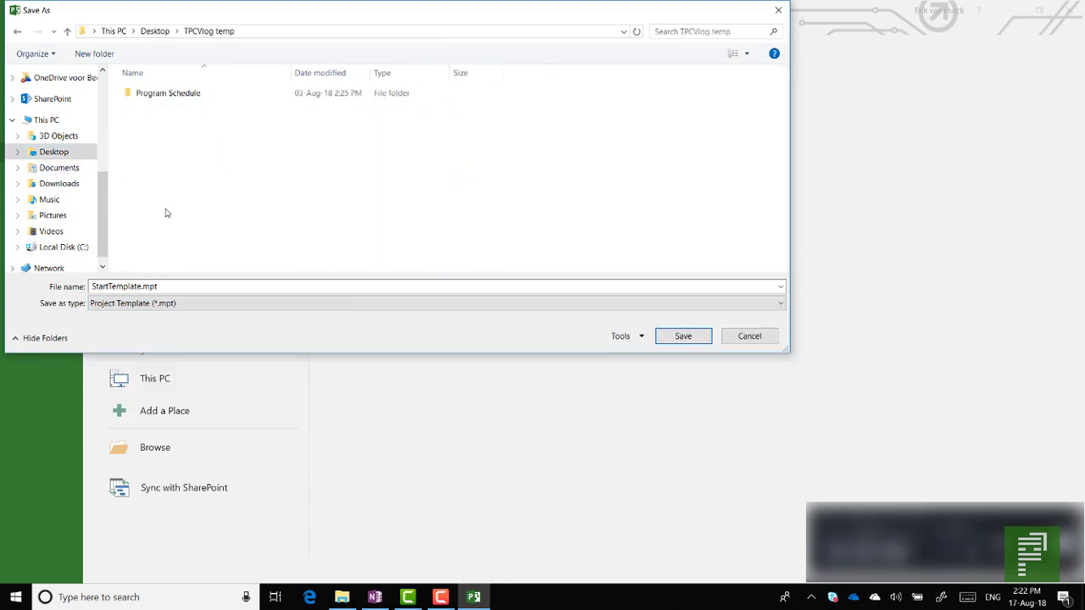
double_click(161, 98)
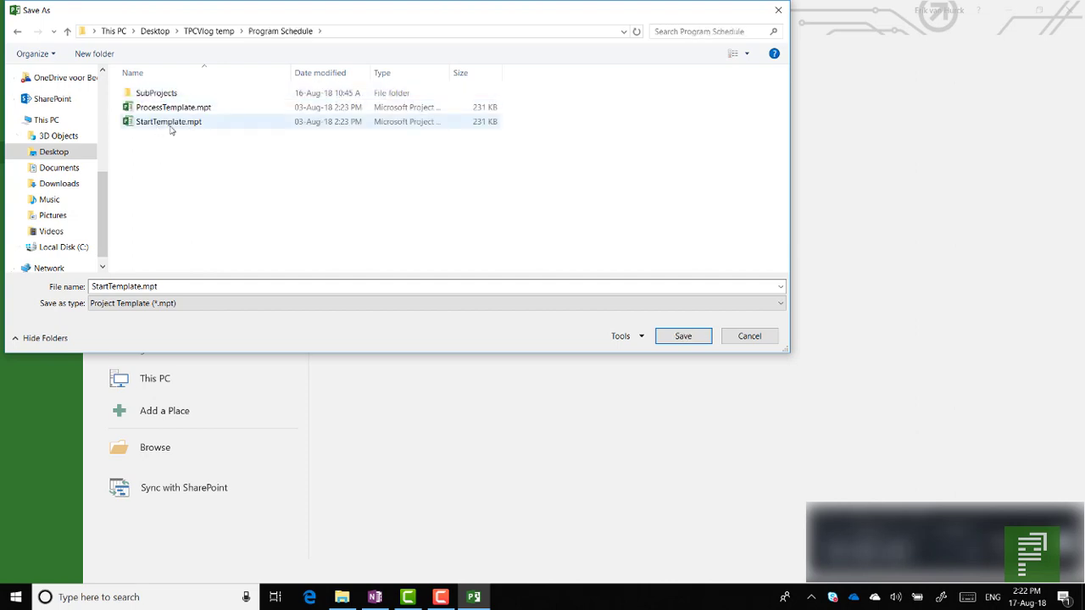
left_click(150, 124)
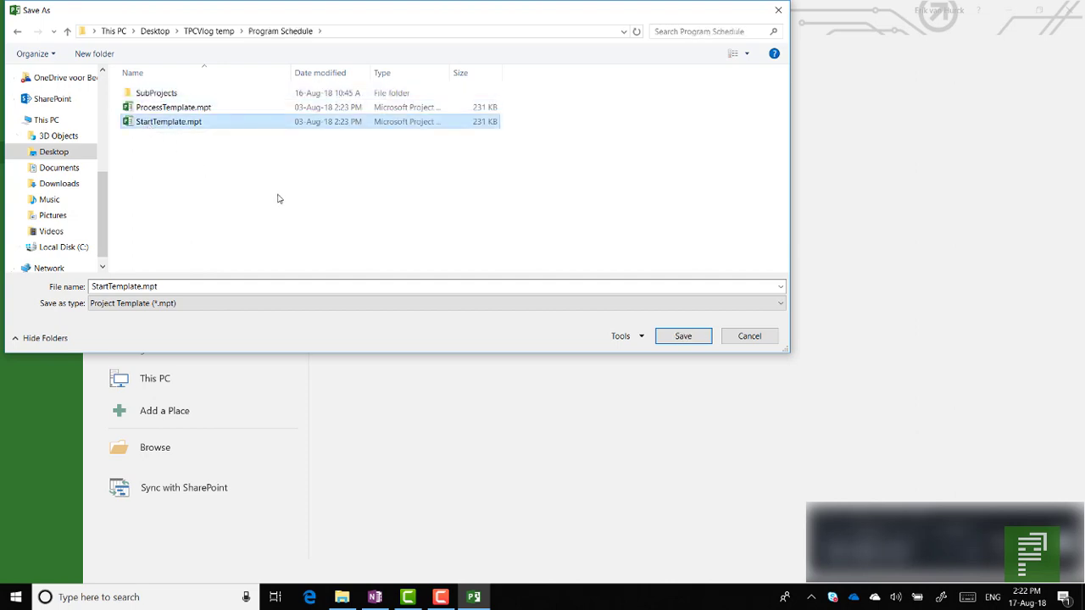
left_click(670, 341)
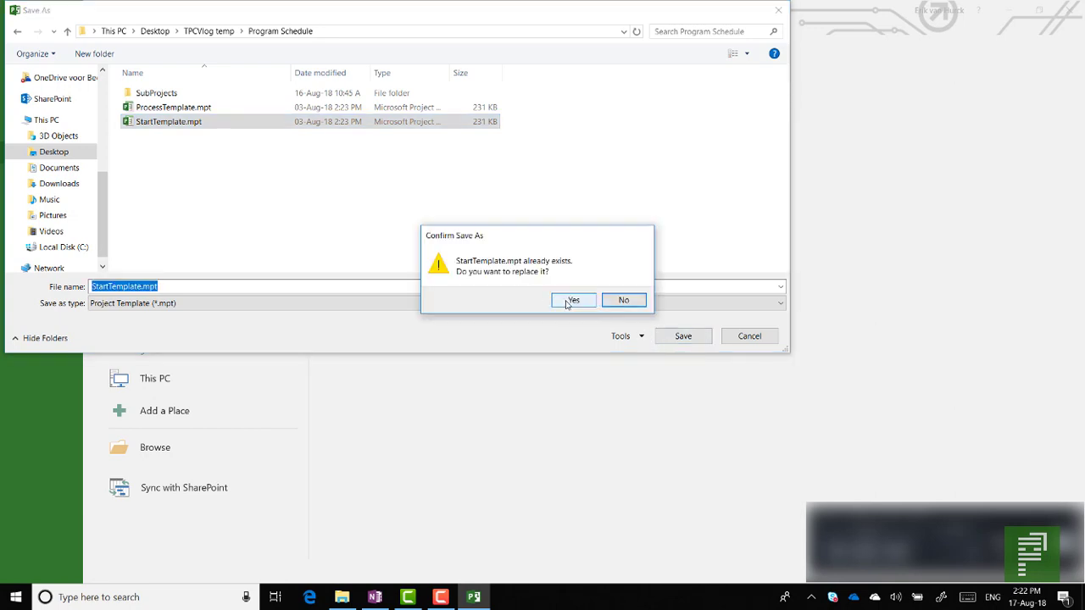
left_click(571, 300)
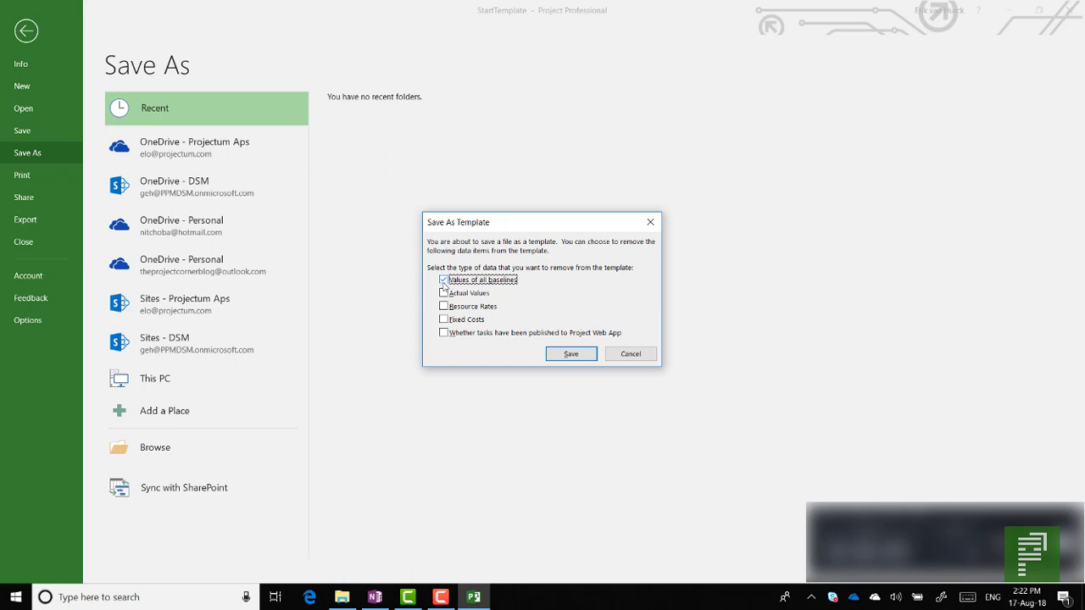
Remove baseline values, actual values, resource rates, fixed costs and Project Web App publishing status from the template and finish saving.
left_click(445, 293)
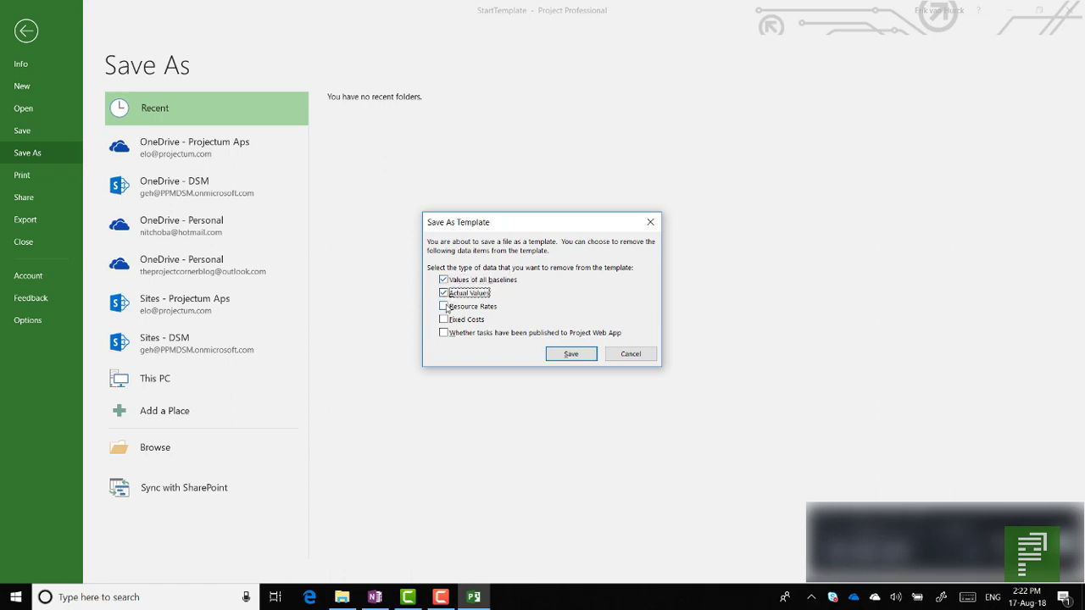
left_click(445, 307)
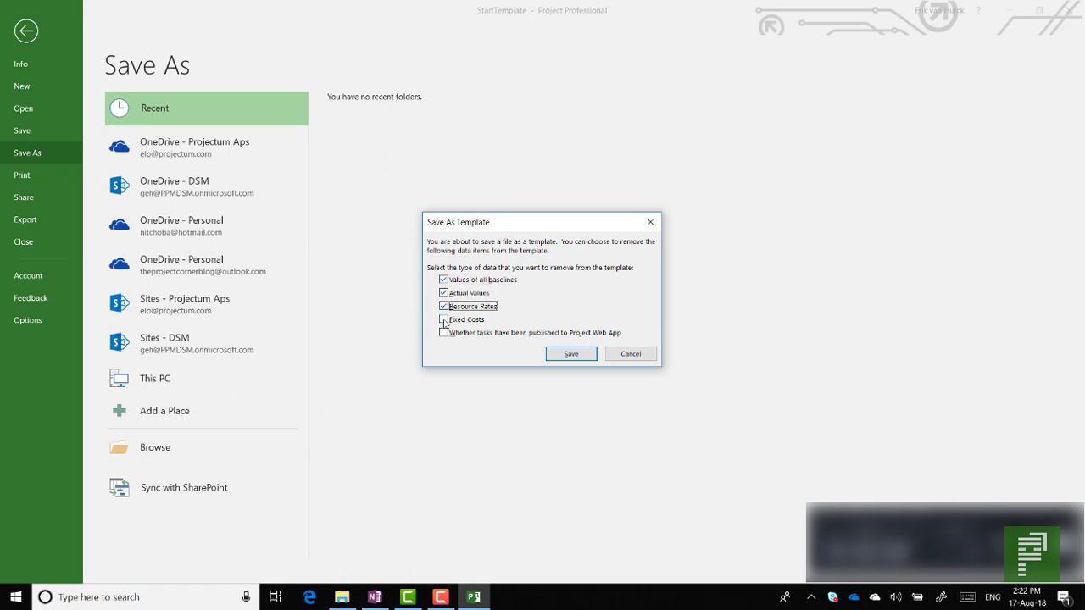
left_click(443, 321)
left_click(444, 333)
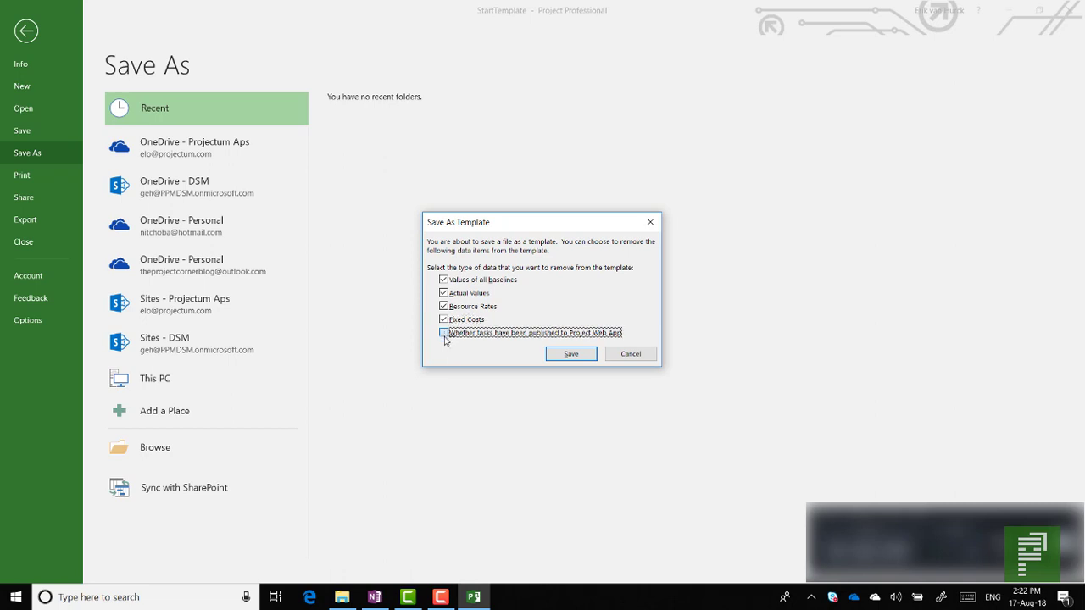
left_click(569, 355)
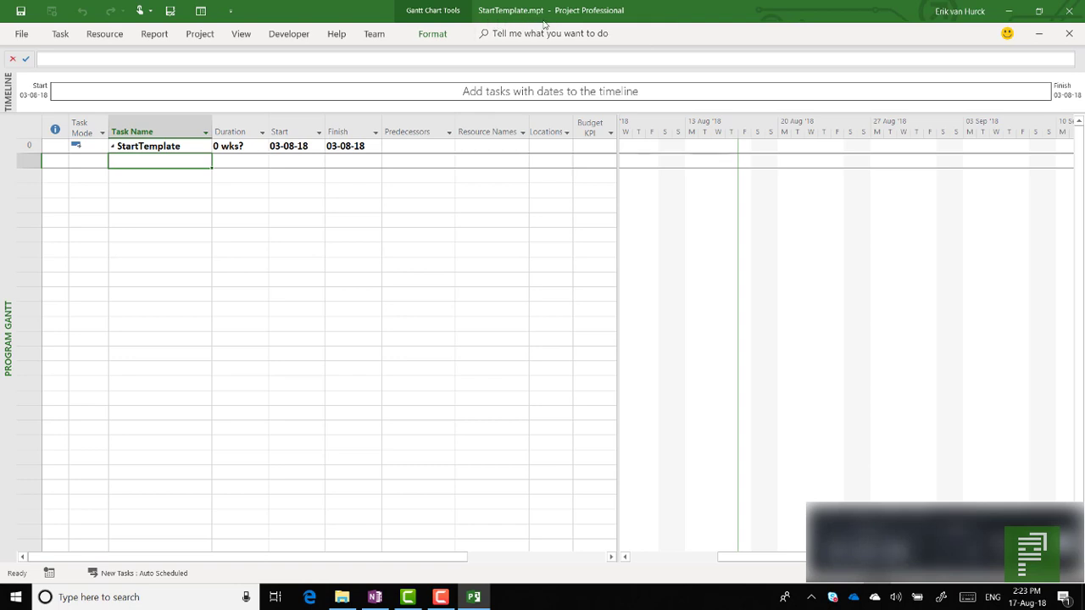
Close the project program and open StartTemplate.mpt from the Program Schedule folder in File Explorer.
left_click(1067, 12)
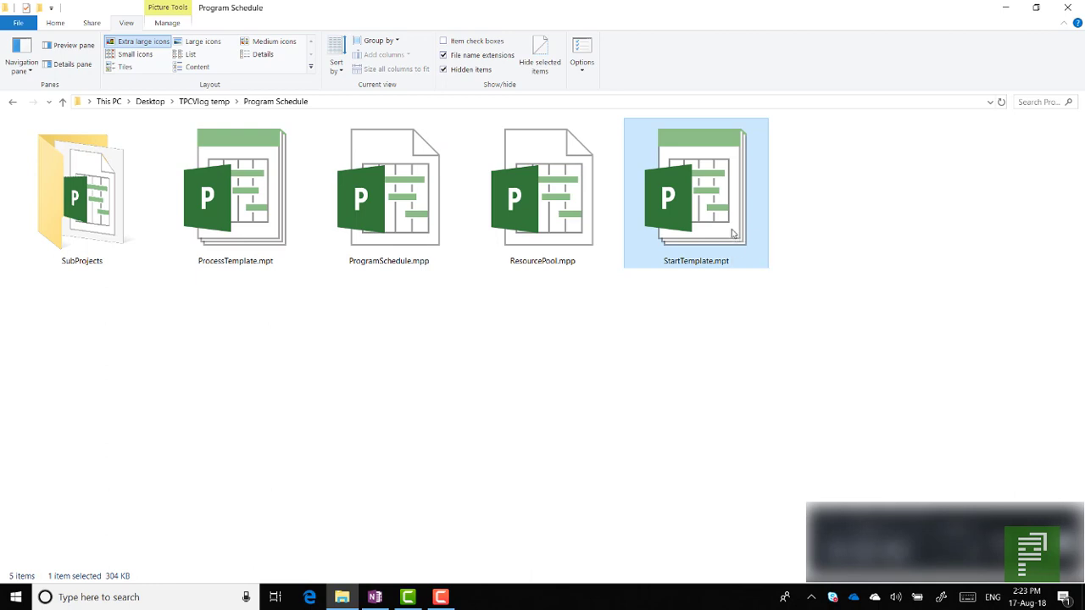
double_click(734, 236)
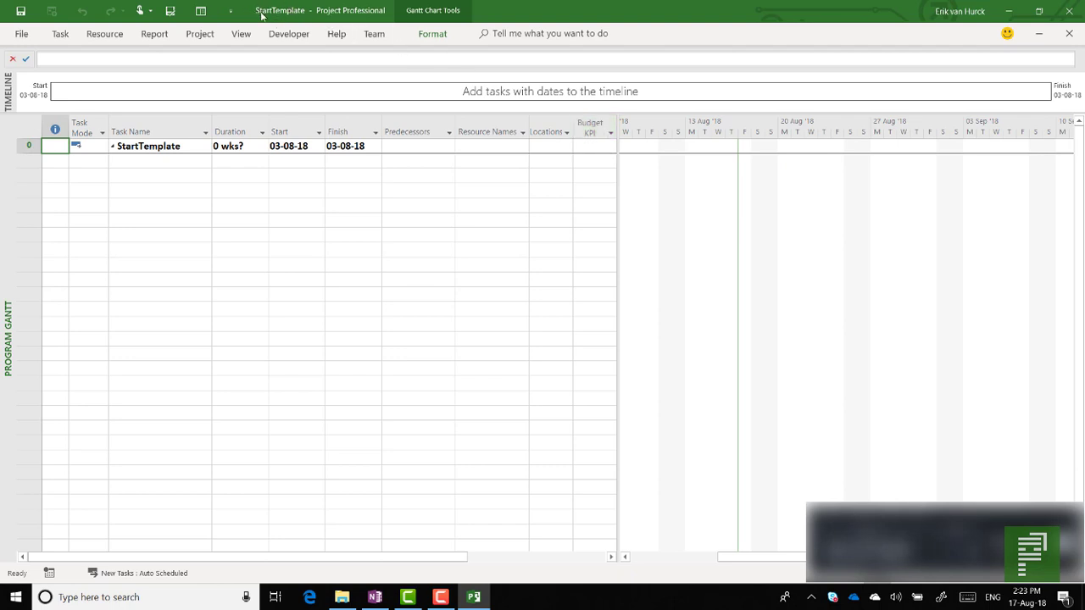
Rename the project summary task as Process template.
left_click(158, 147)
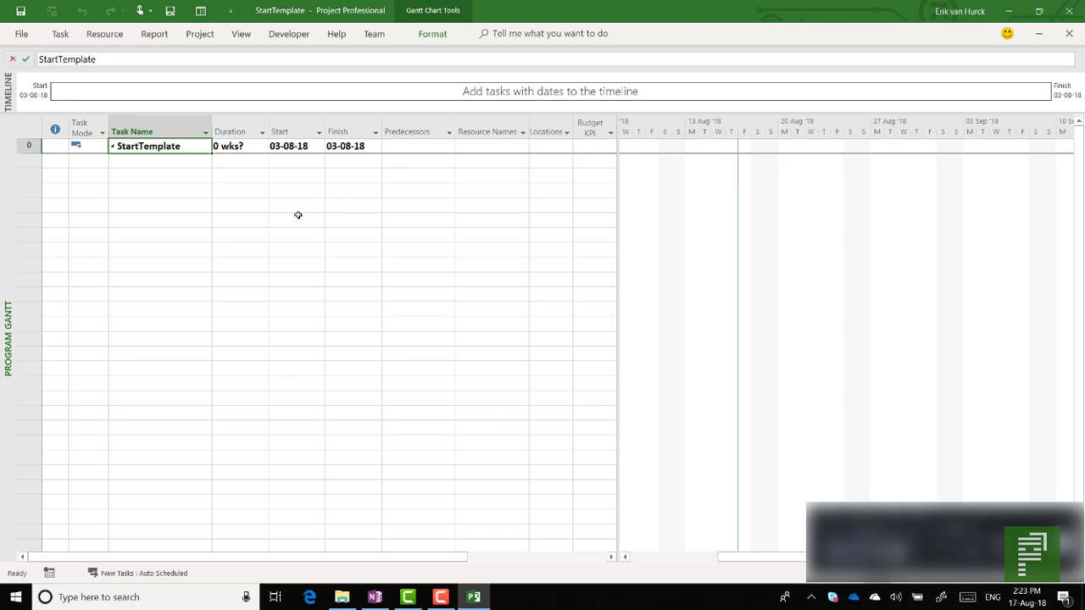
type("Proce")
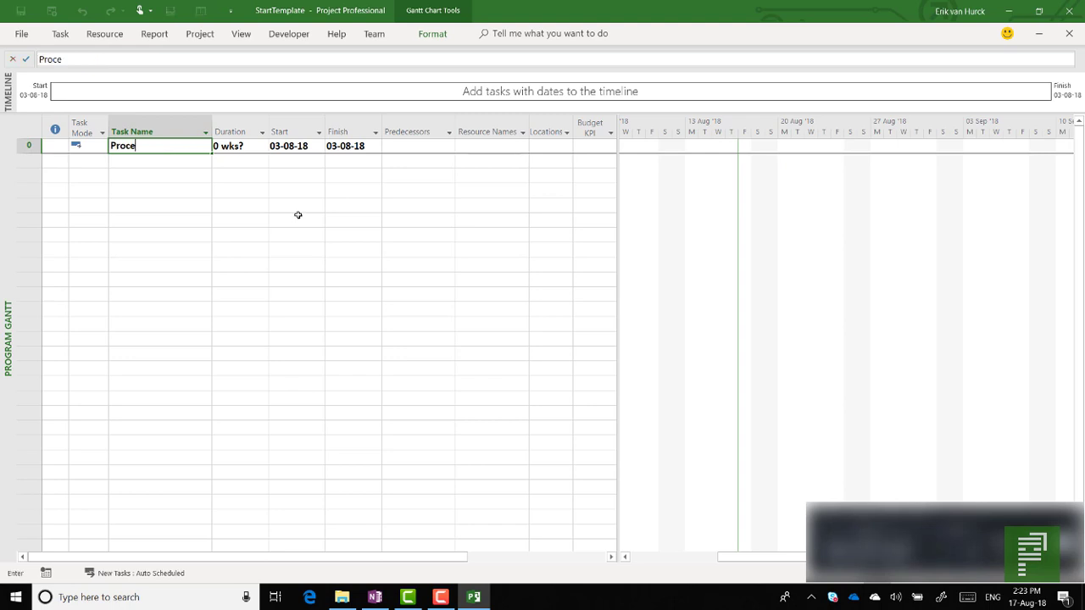
type("ss temopl")
type("pl")
key("Return")
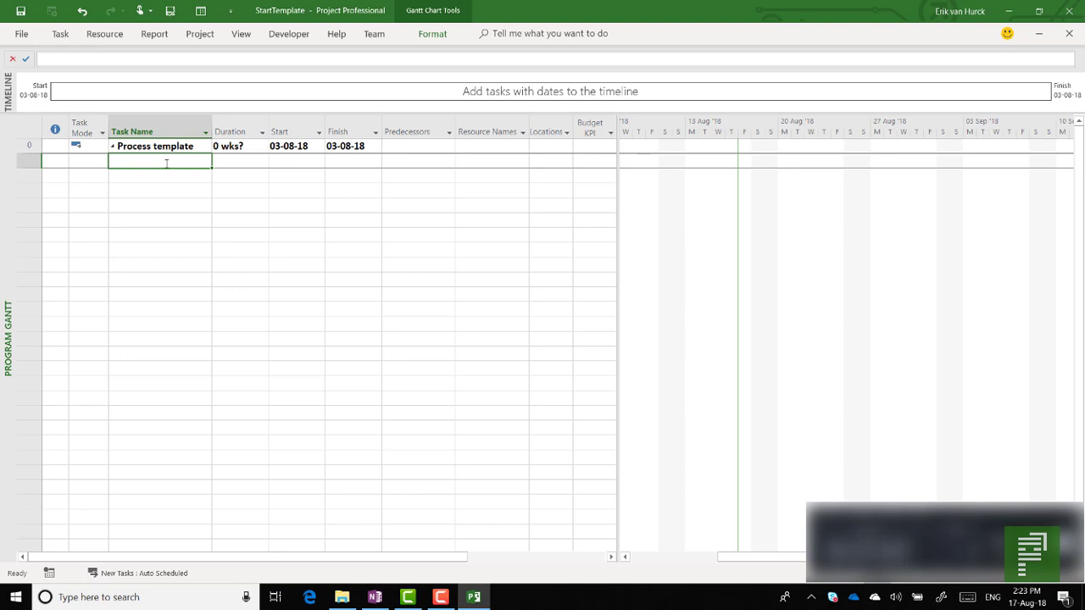
type("Phase")
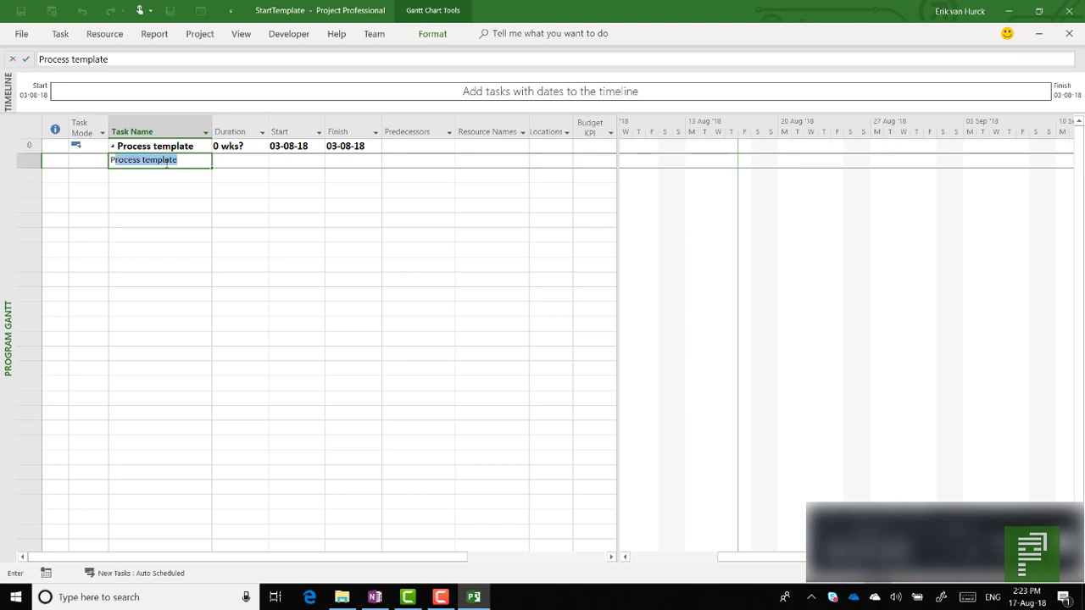
key("Return")
left_click(166, 163)
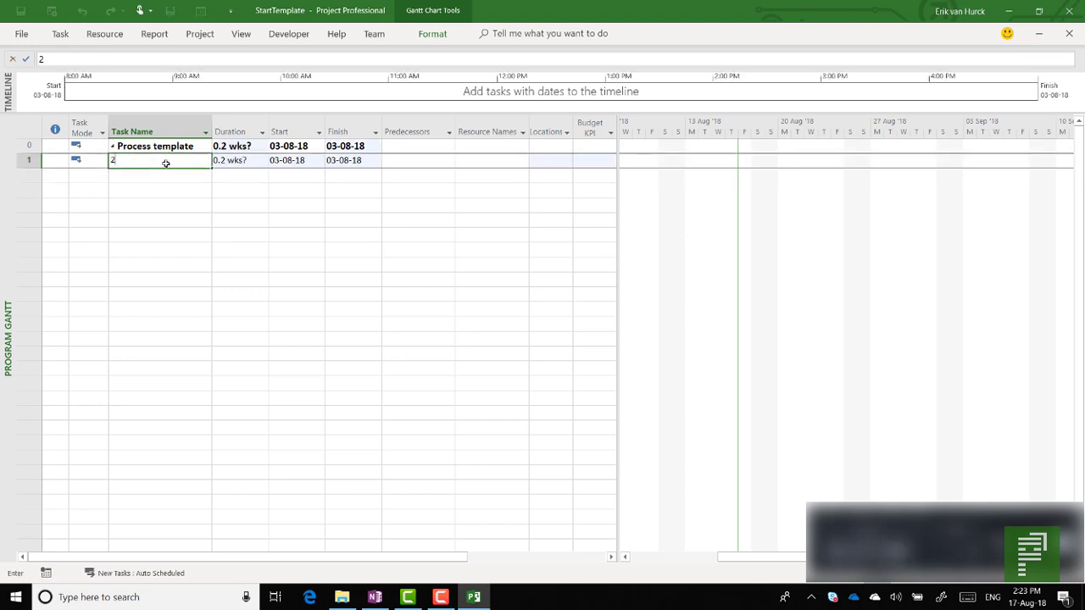
left_click(31, 160)
key("Delete")
Enter the tasks Phase 1, Task 1, Task 2 and Milestone 1 below the project summary task.
left_click(125, 161)
type("Phas")
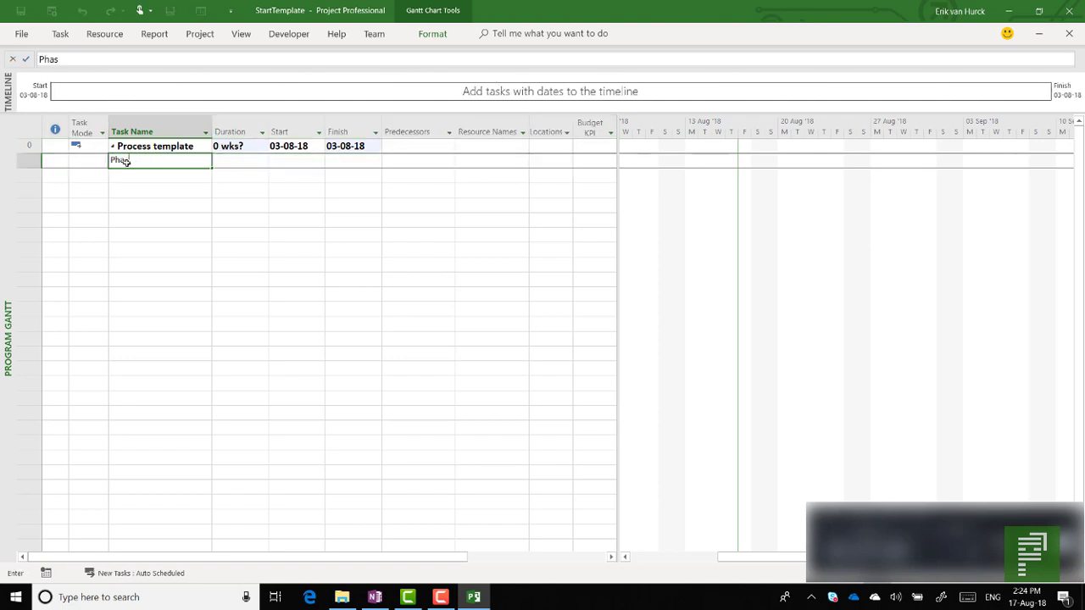
type("e 1")
key("Return")
type("Task 1")
key("Return")
type("Task")
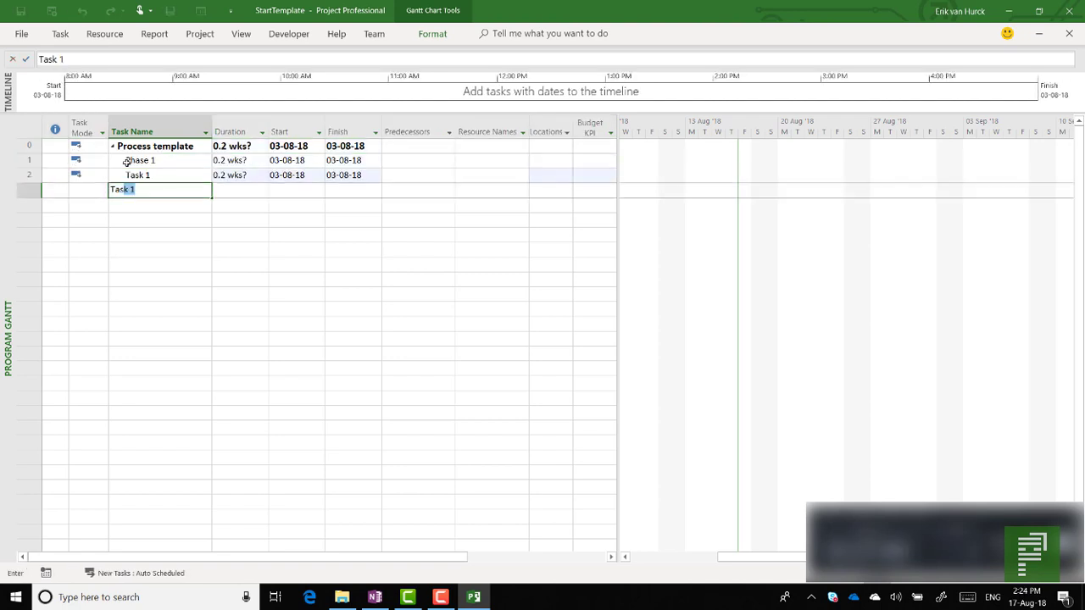
type(" 2")
key("Return")
type("Milestone 1")
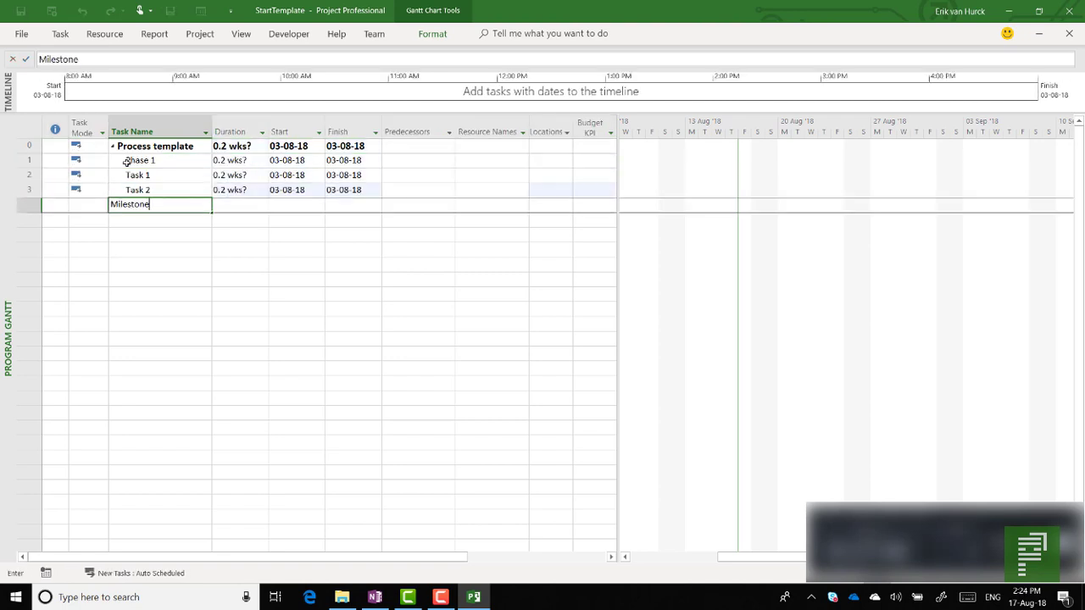
key("Return")
Add the tasks Phase 2, Task 3, Task 4, Milestone 2 and Project completed below Milestone 1.
type("Phase 2")
key("Return")
type("Task 3")
key("Return")
type("Task 4")
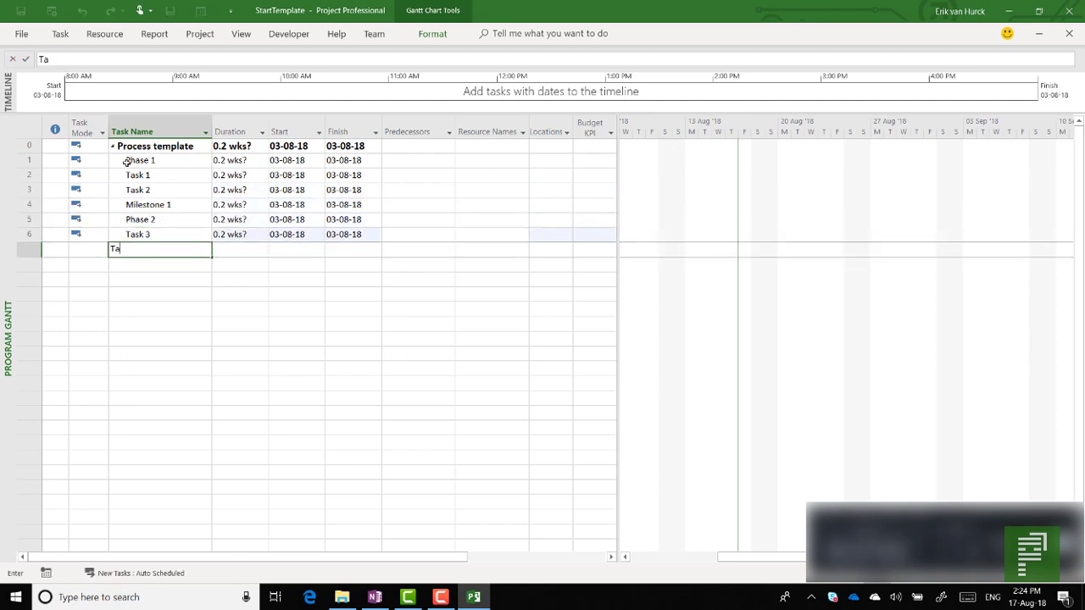
key("Return")
type("Milestone 2")
key("Return")
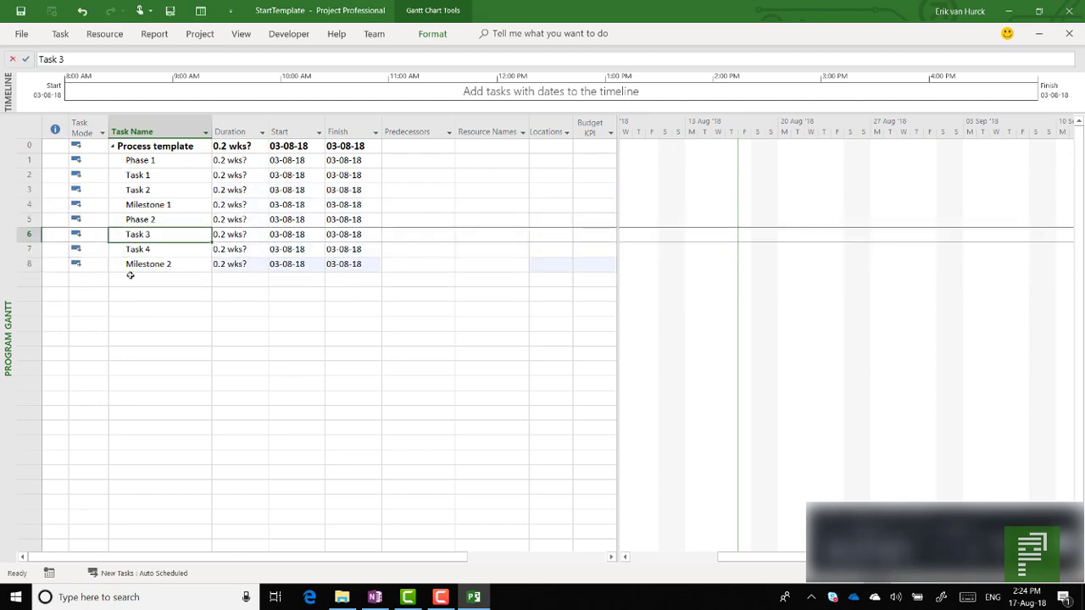
type("Project completed")
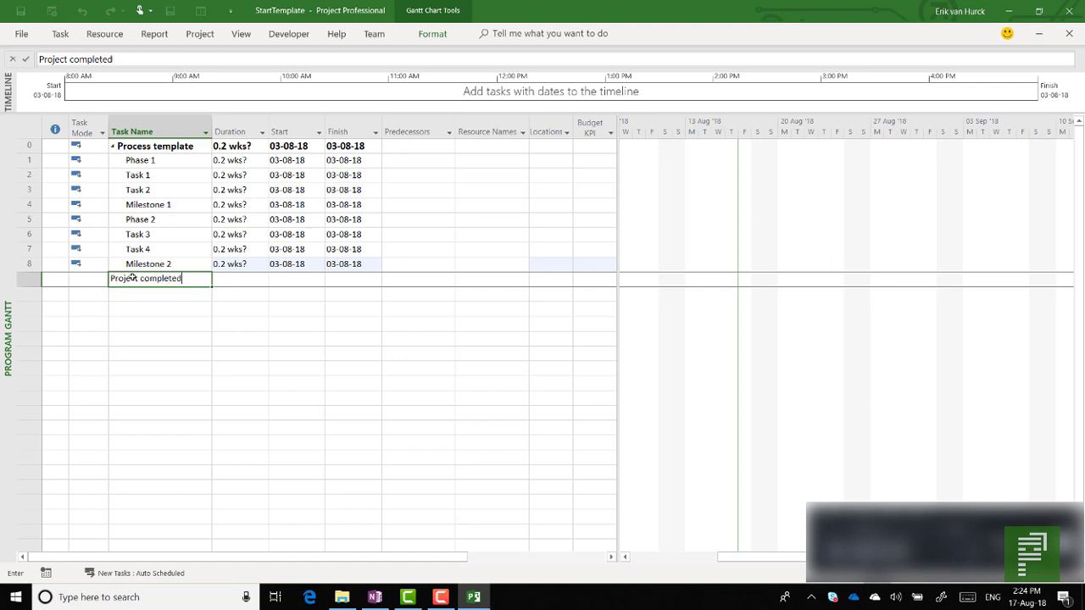
Set the duration of Project completed, Milestone 2 and Milestone 1 to 0.
left_click(245, 279)
type("0")
left_click(232, 263)
type("0")
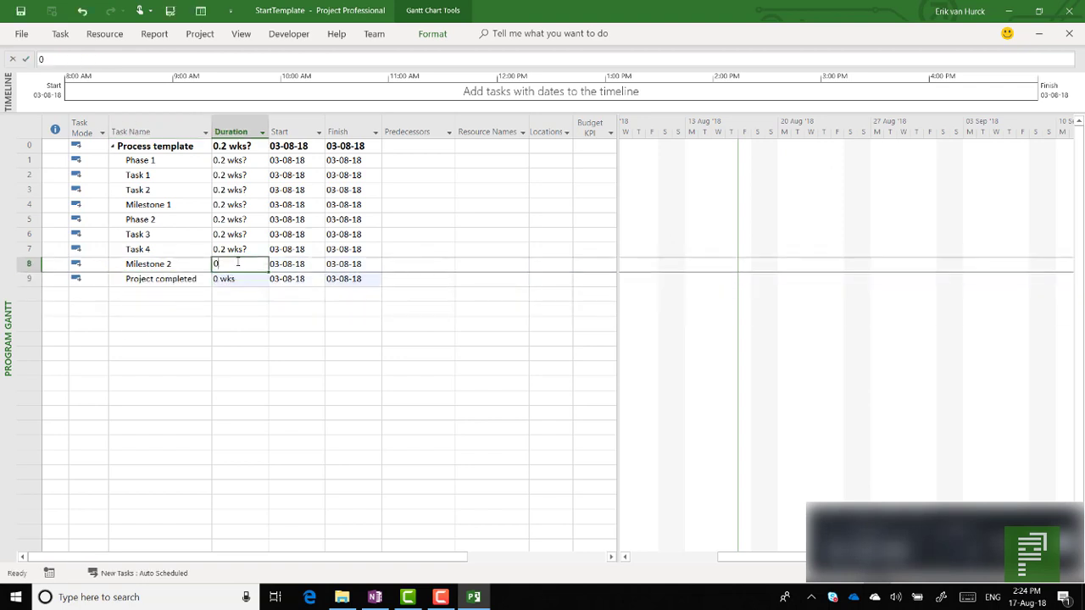
left_click(228, 206)
type("0")
Indent Task 1 through Milestone 1 under Phase 1 and Task 3 through Milestone 2 under Phase 2.
left_click_drag(140, 235, 147, 281)
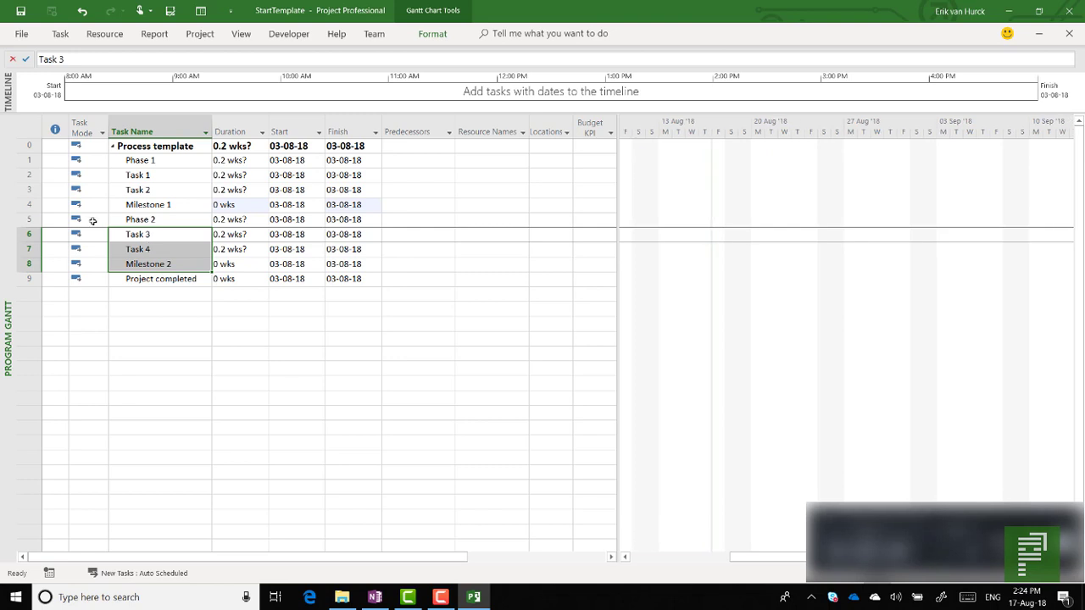
left_click(61, 33)
left_click(258, 84)
left_click_drag(140, 175, 161, 279)
left_click(60, 33)
left_click(264, 83)
Link the subtasks in sequence within each phase, from Milestone 1 to Task 3, and from Milestone 2 to Project completed.
left_click(279, 86)
left_click(60, 34)
left_click(285, 83)
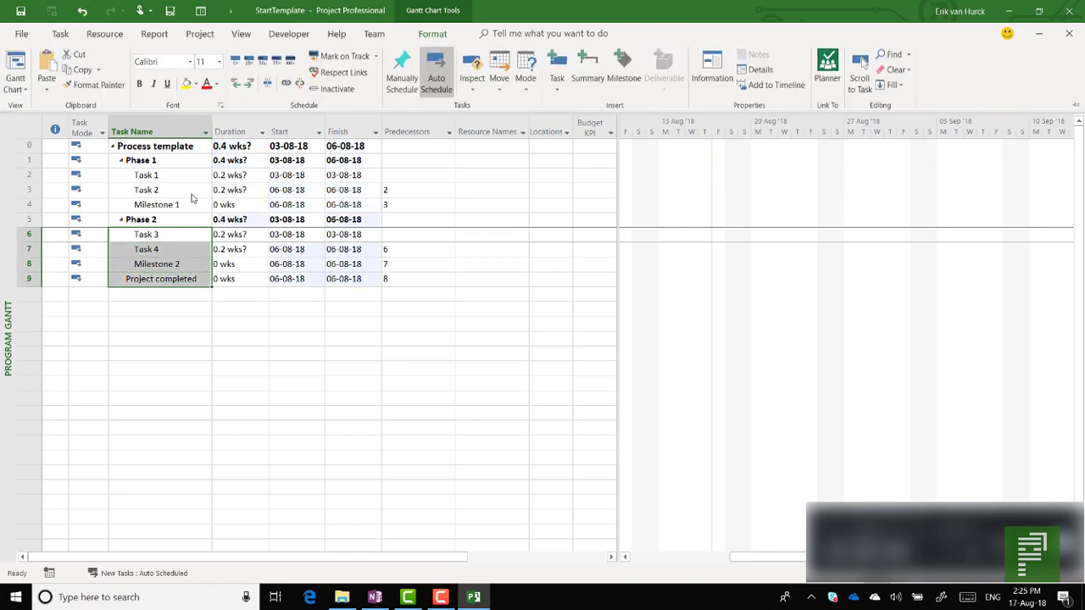
left_click(157, 204)
left_click(146, 234, "ctrl")
left_click(60, 33)
left_click(286, 83)
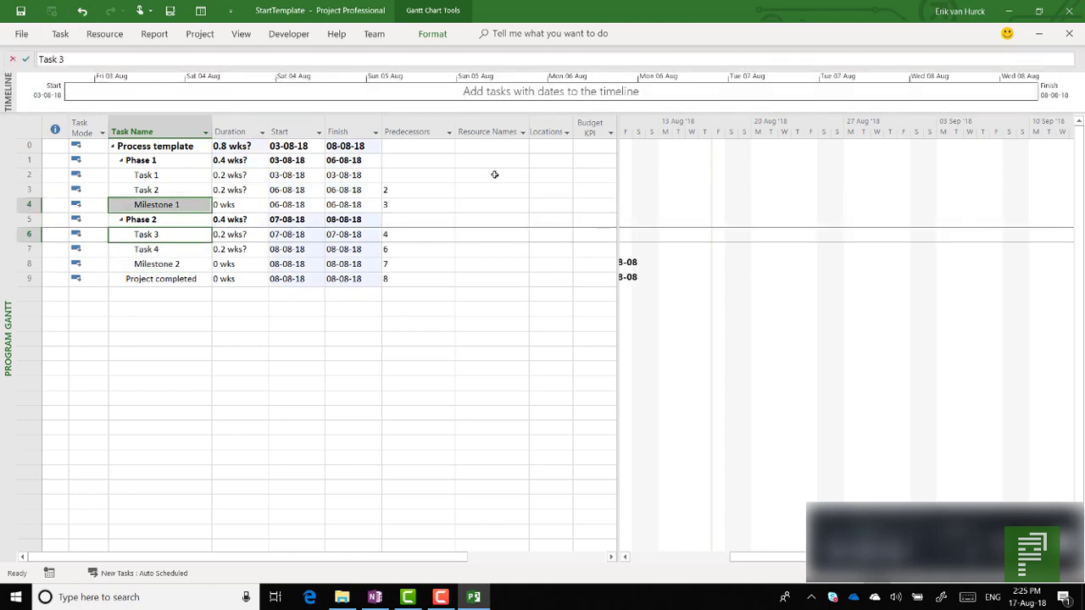
Set the location of Phase 1 to Amsterdam and fill it down through Milestone 1.
left_click(550, 164)
left_click(567, 160)
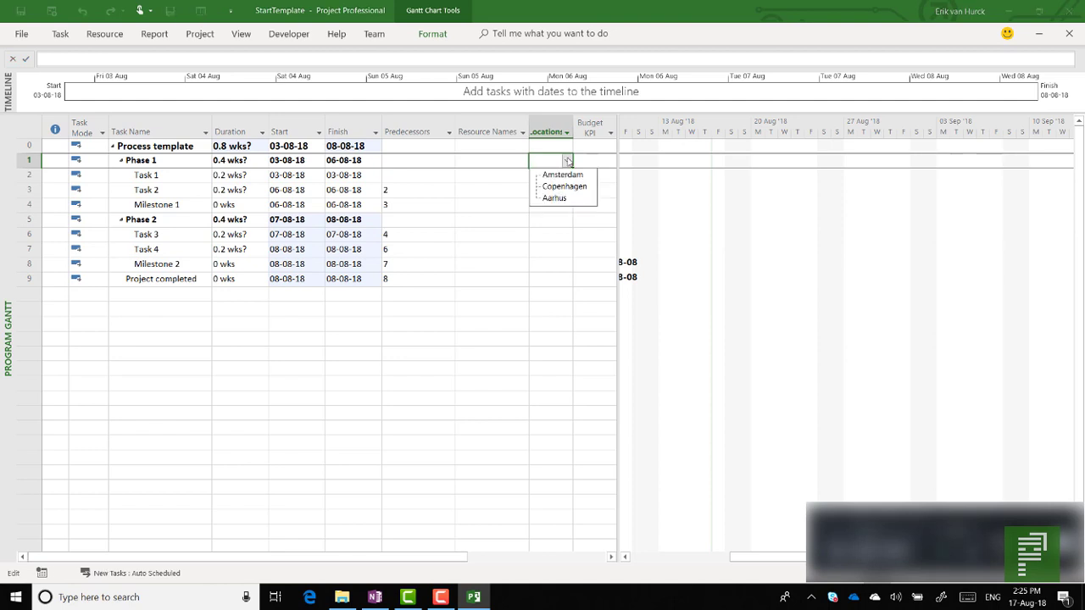
left_click(563, 173)
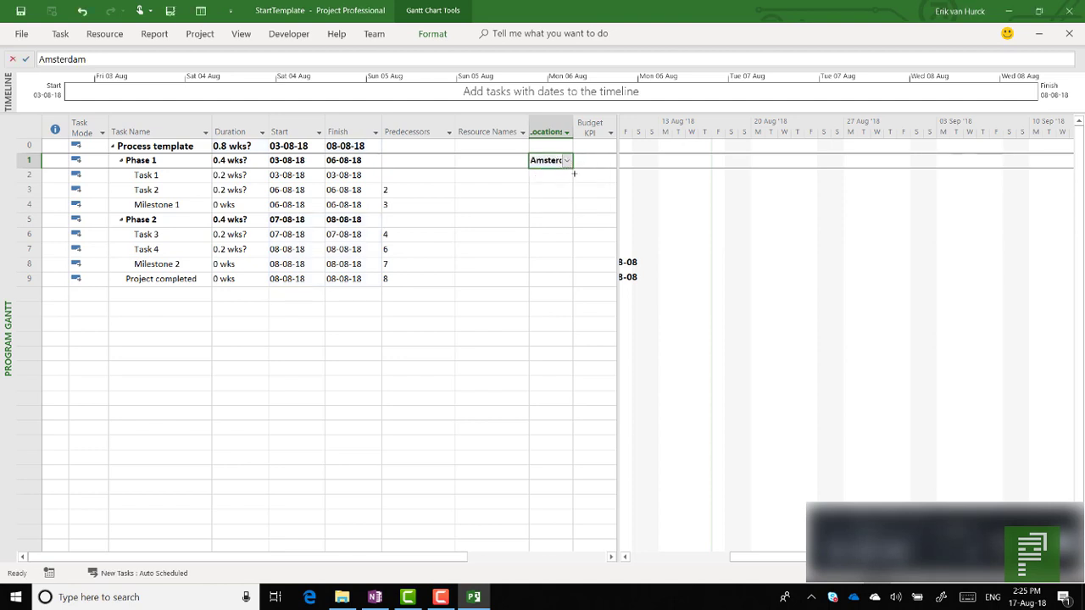
left_click_drag(574, 173, 574, 211)
Set the location to Aarhus for Phase 2 through Milestone 2 and to Copenhagen for Project completed.
left_click(566, 220)
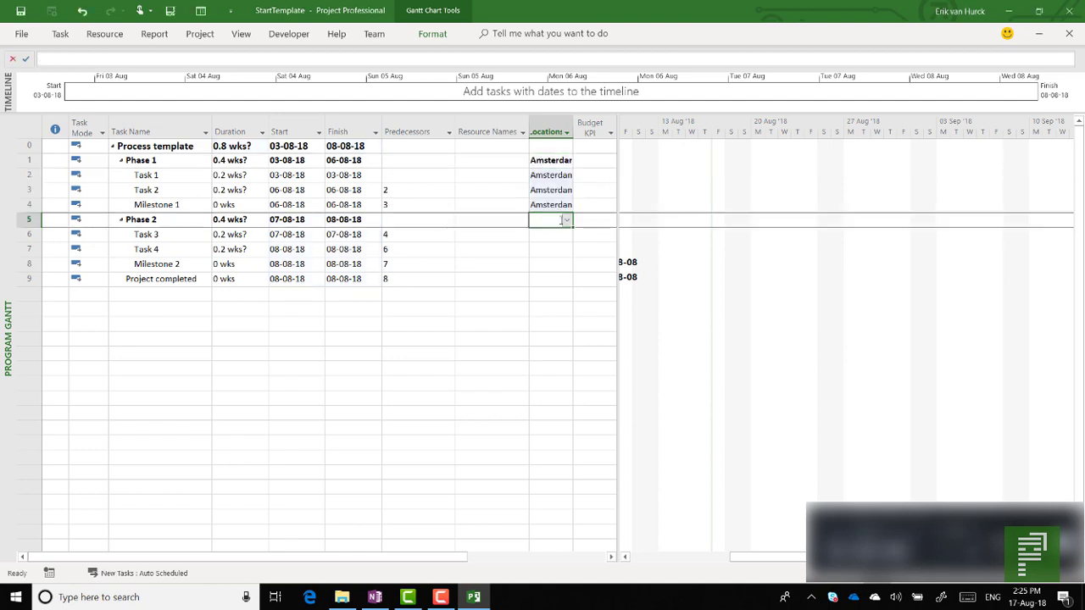
left_click(566, 221)
left_click(566, 257)
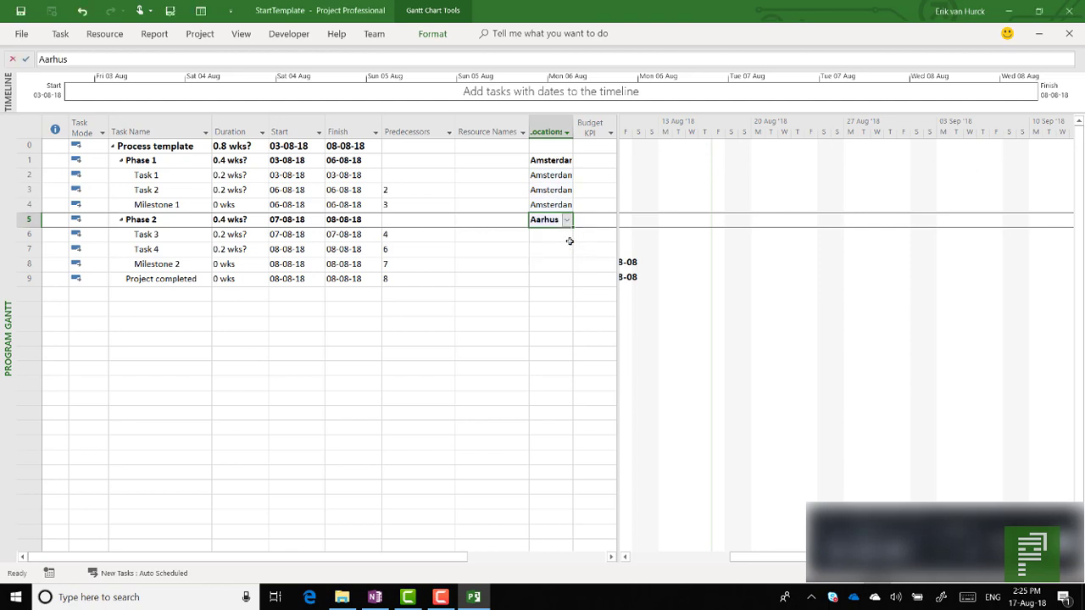
left_click_drag(574, 227, 574, 261)
left_click_drag(574, 264, 574, 266)
left_click(559, 280)
left_click(566, 279)
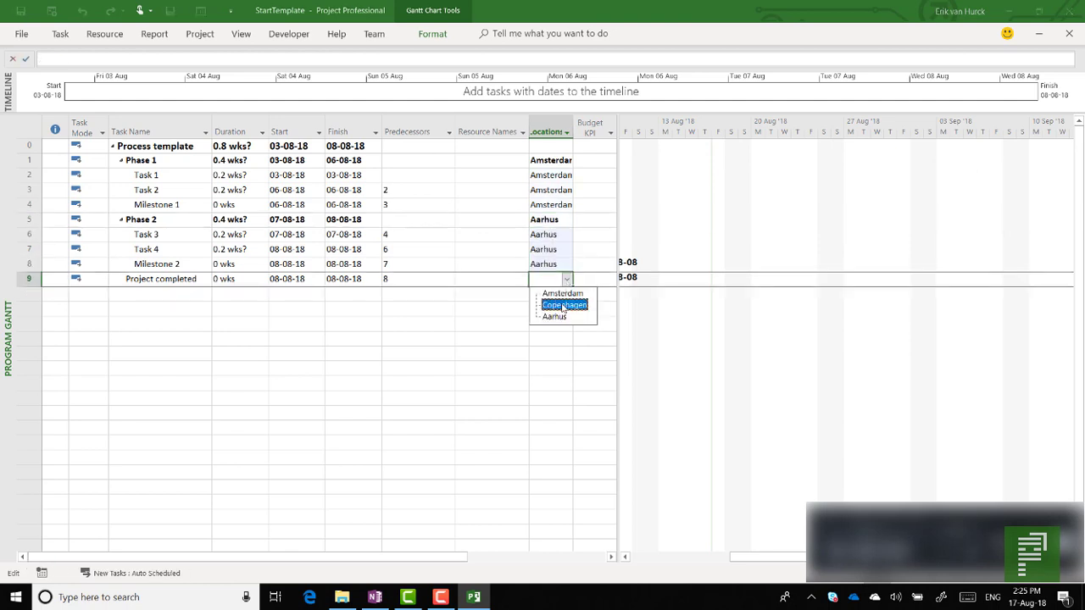
left_click(564, 306)
Choose the first Budget KPI value for Phase 1, fill it down through Project completed, and widen the Locations column to fit its entries.
left_click(594, 163)
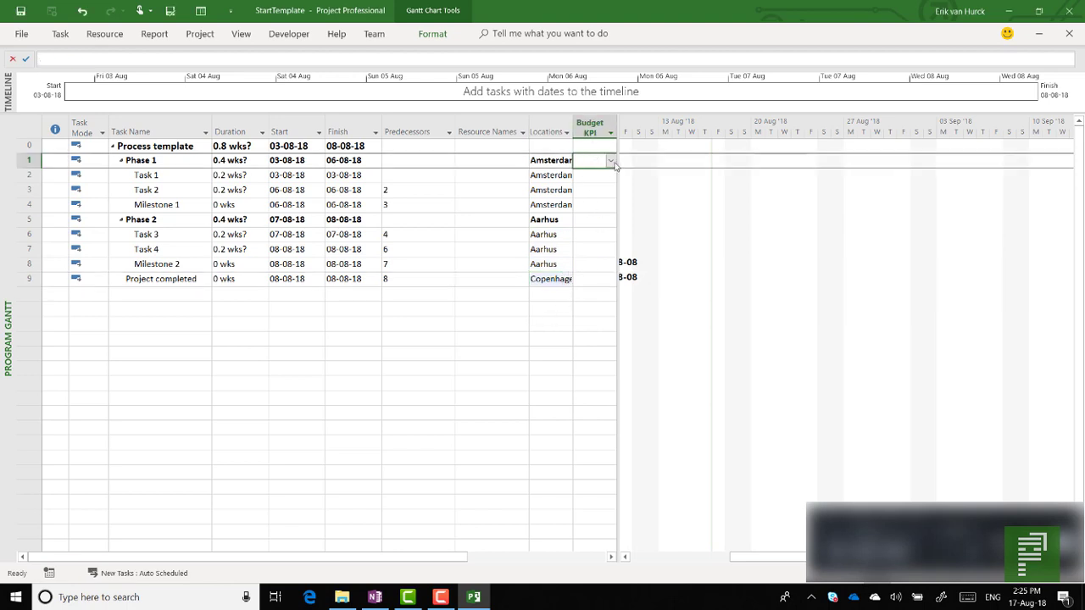
left_click(610, 160)
left_click(606, 175)
left_click_drag(616, 171, 585, 284)
left_click(519, 220)
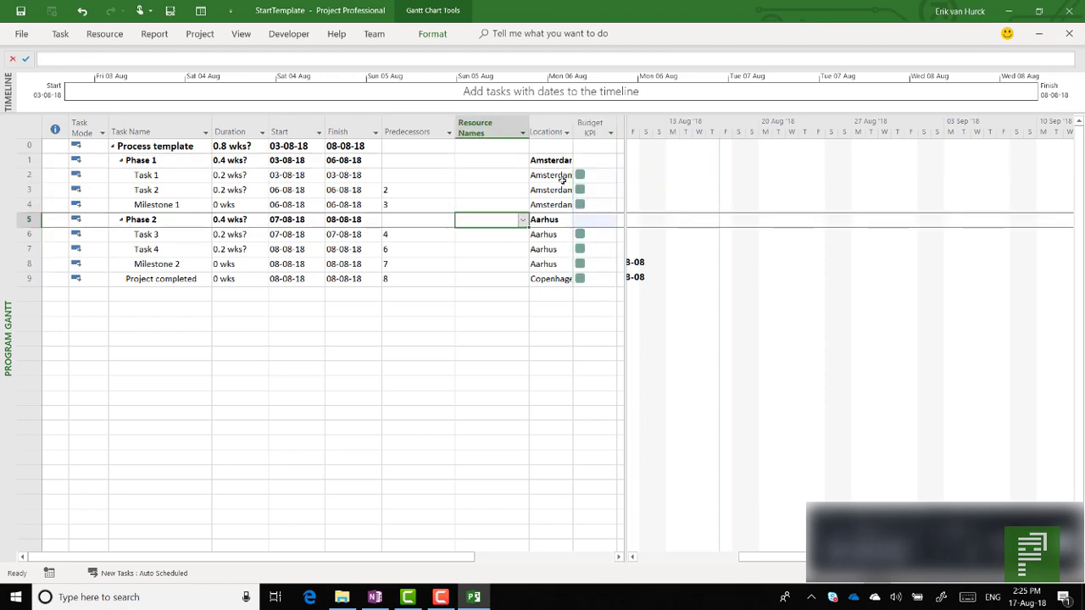
left_click(287, 249)
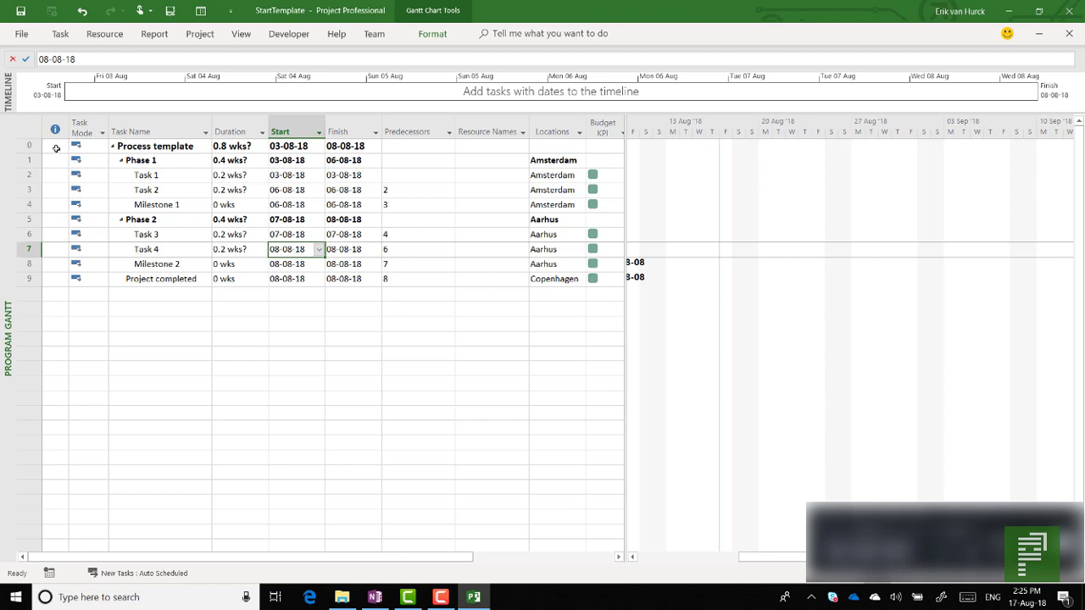
Close the ProcessTemplate.mpt project window.
left_click(1069, 35)
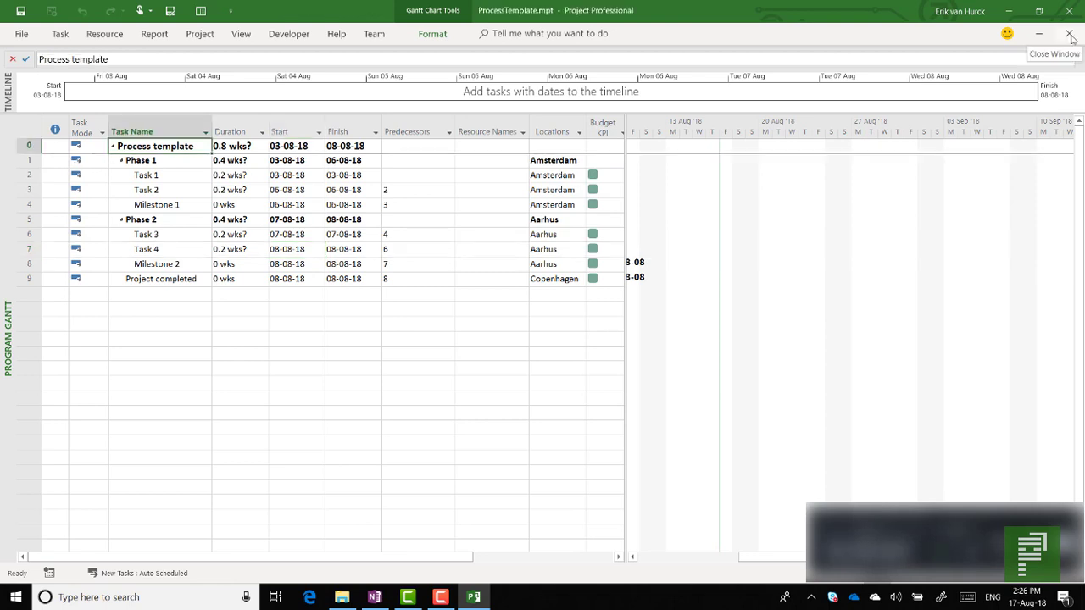